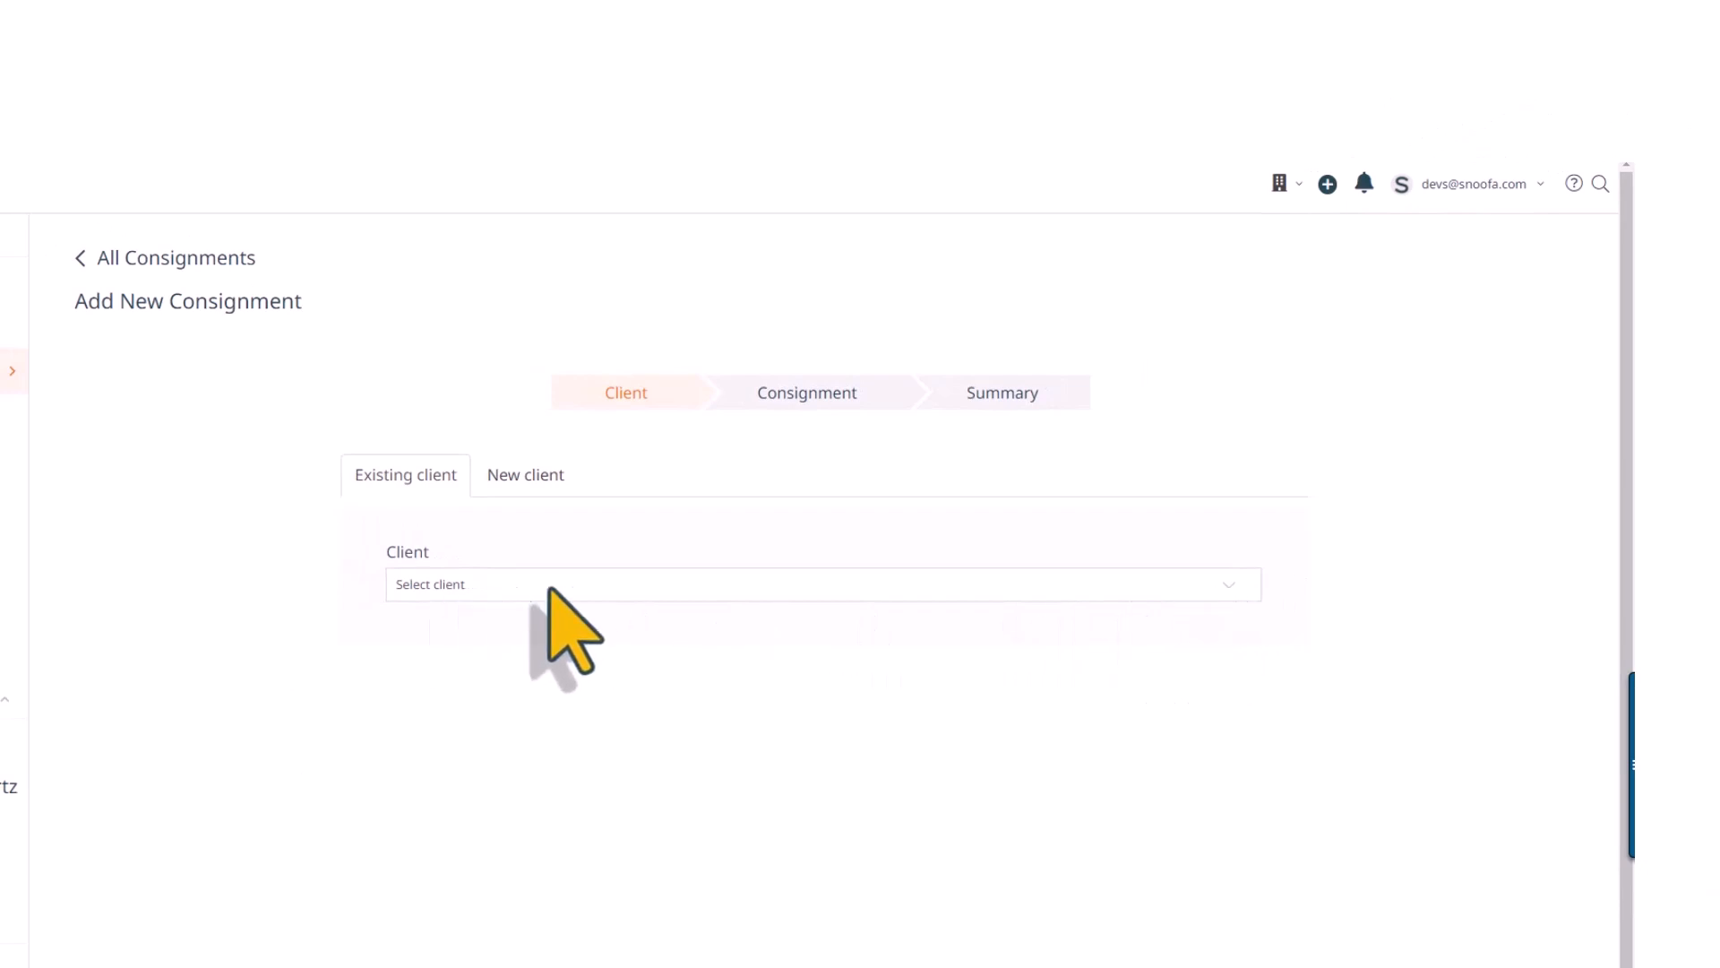
Search for the existing client by name, choose that client for the new consignment, and continue to the consignment details
click(536, 588)
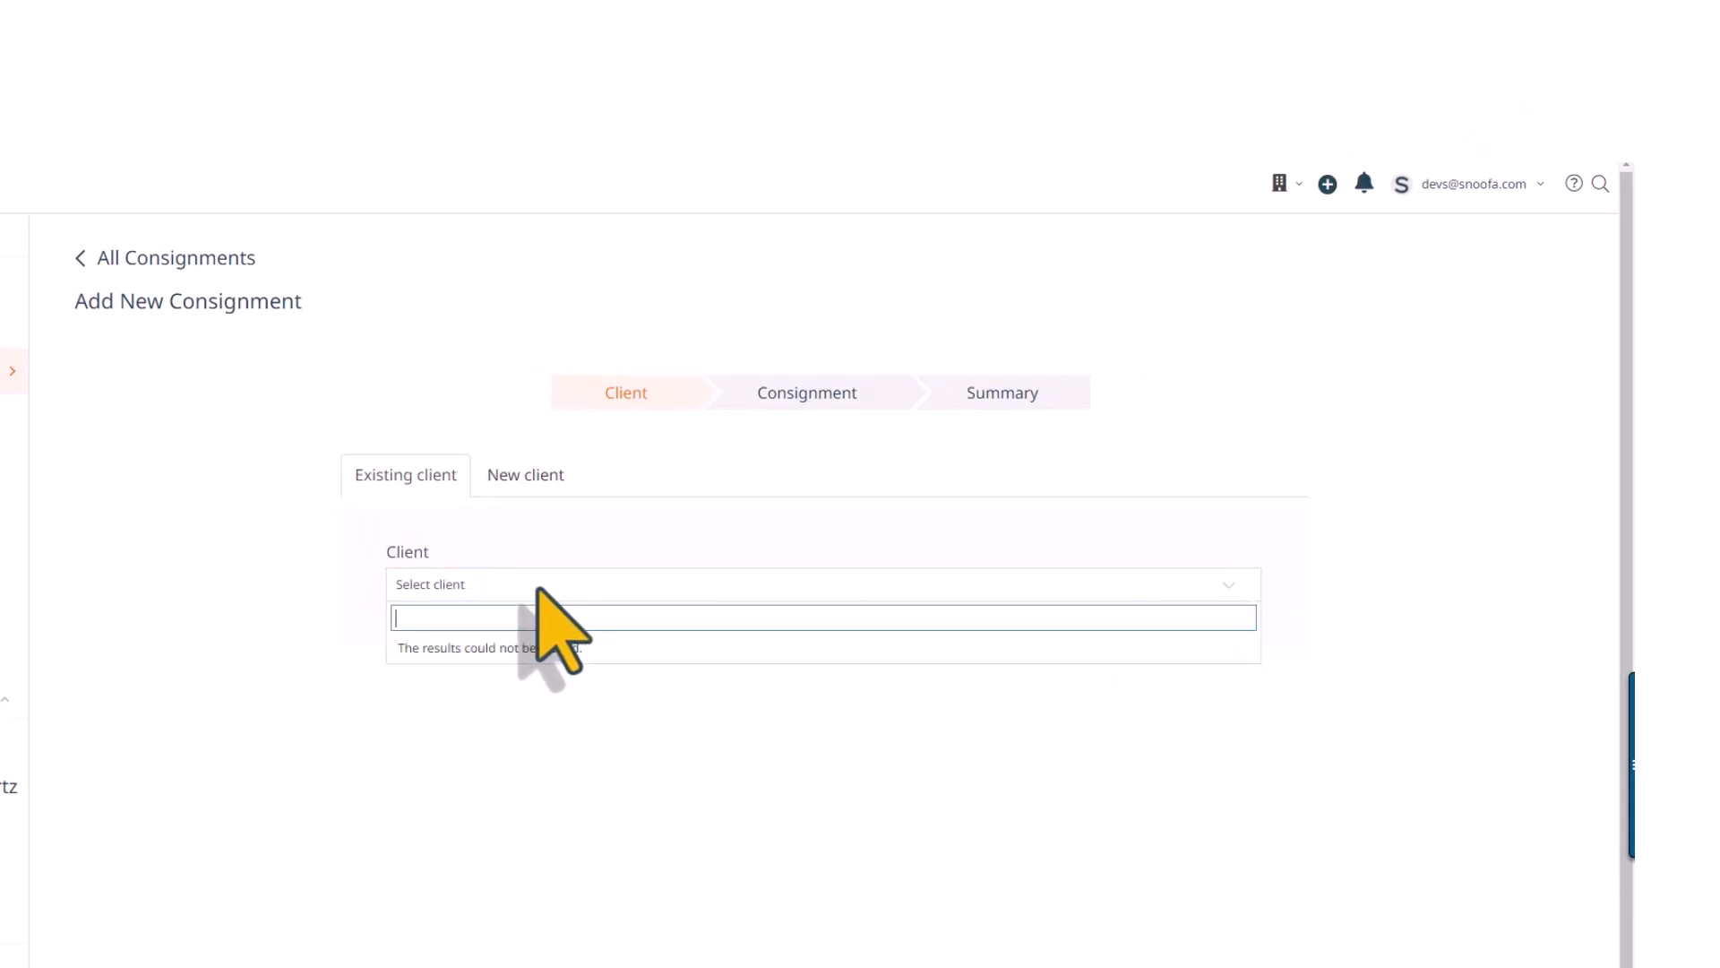
text(eileen)
click(563, 628)
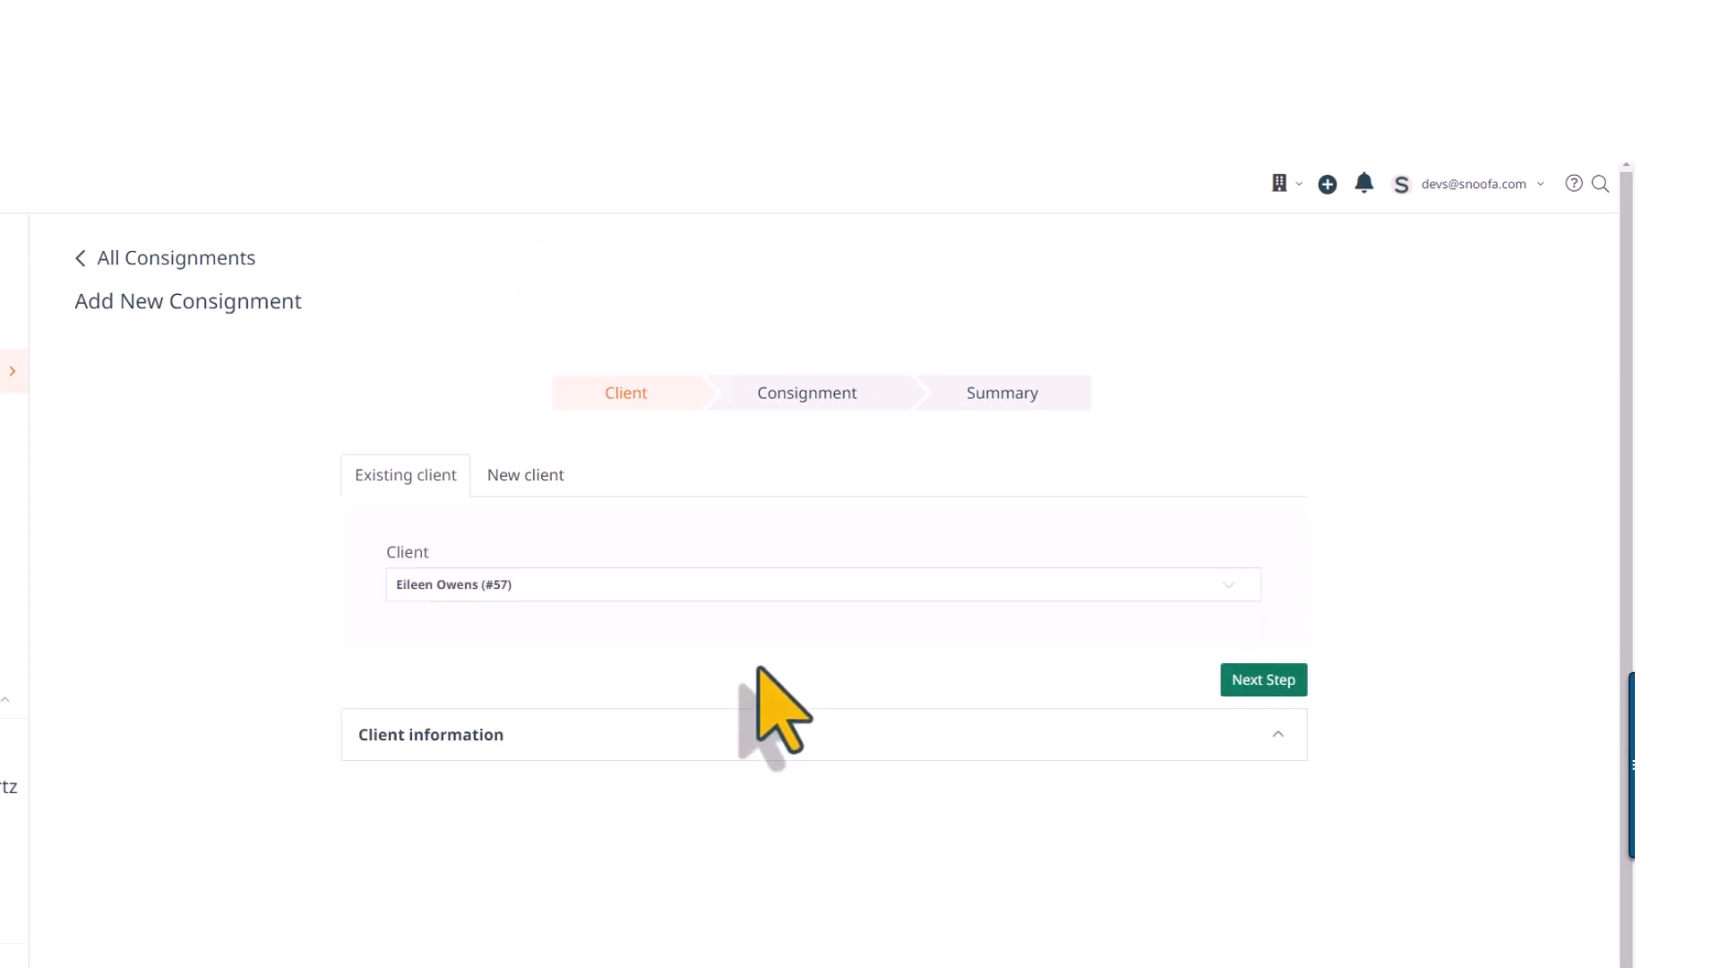
click(1261, 679)
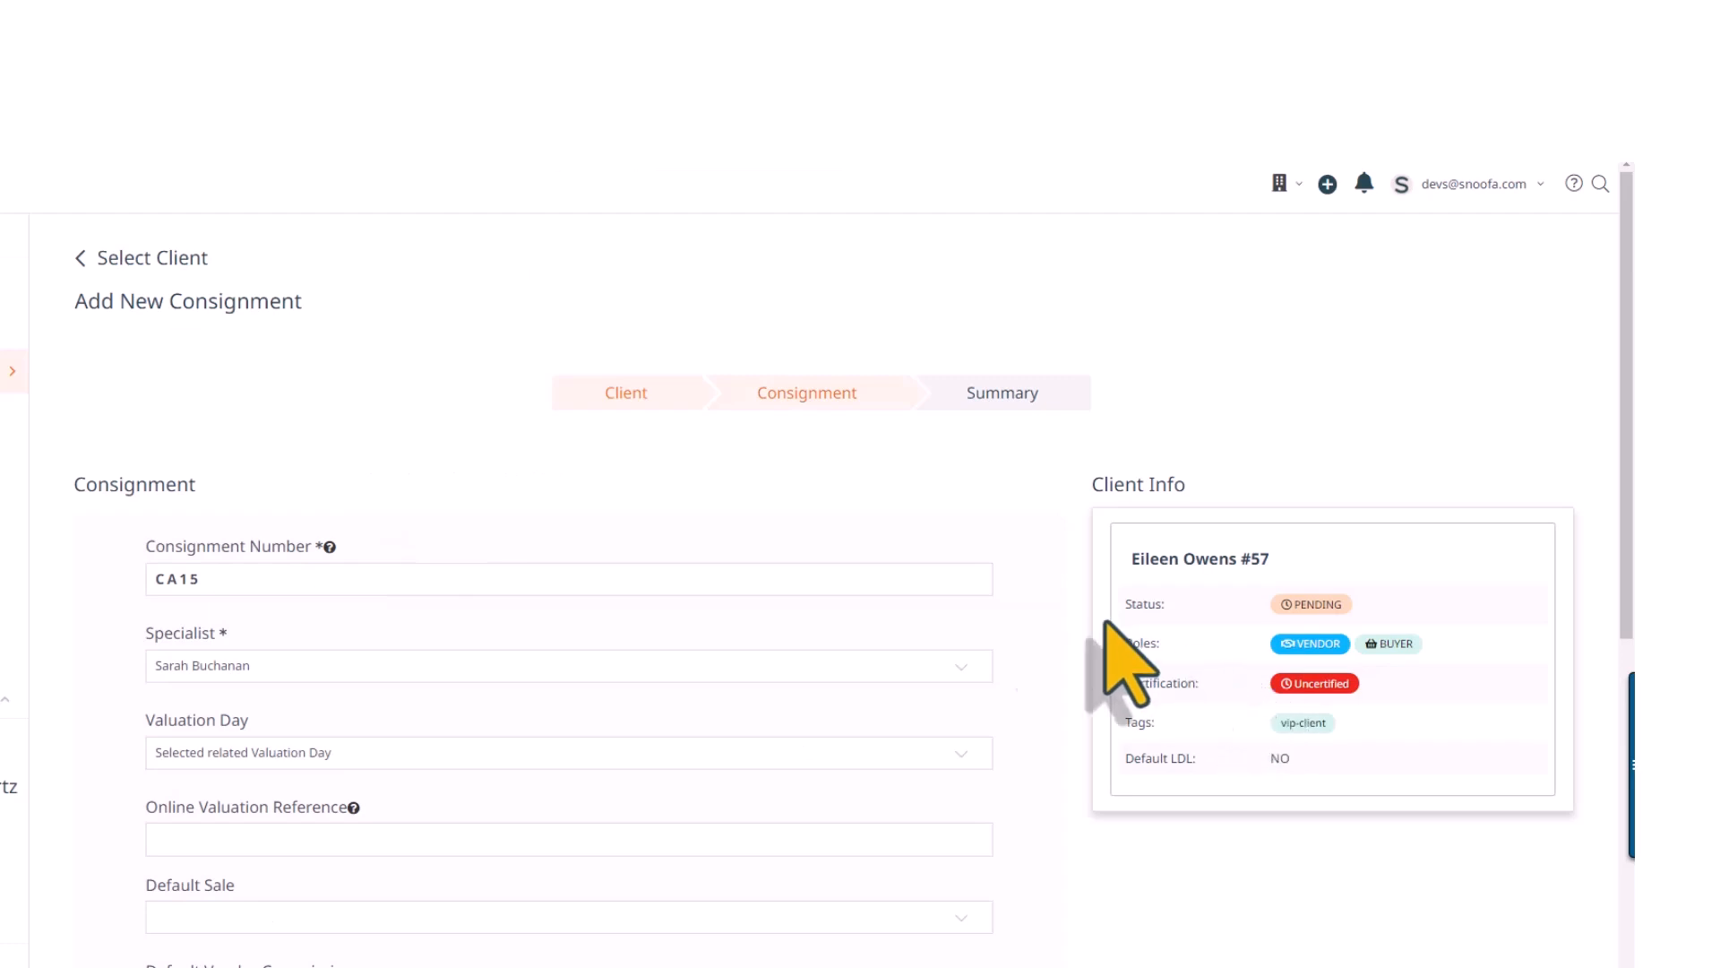
Assign the consignment to the second specialist offered in the list
mouse_move(331, 547)
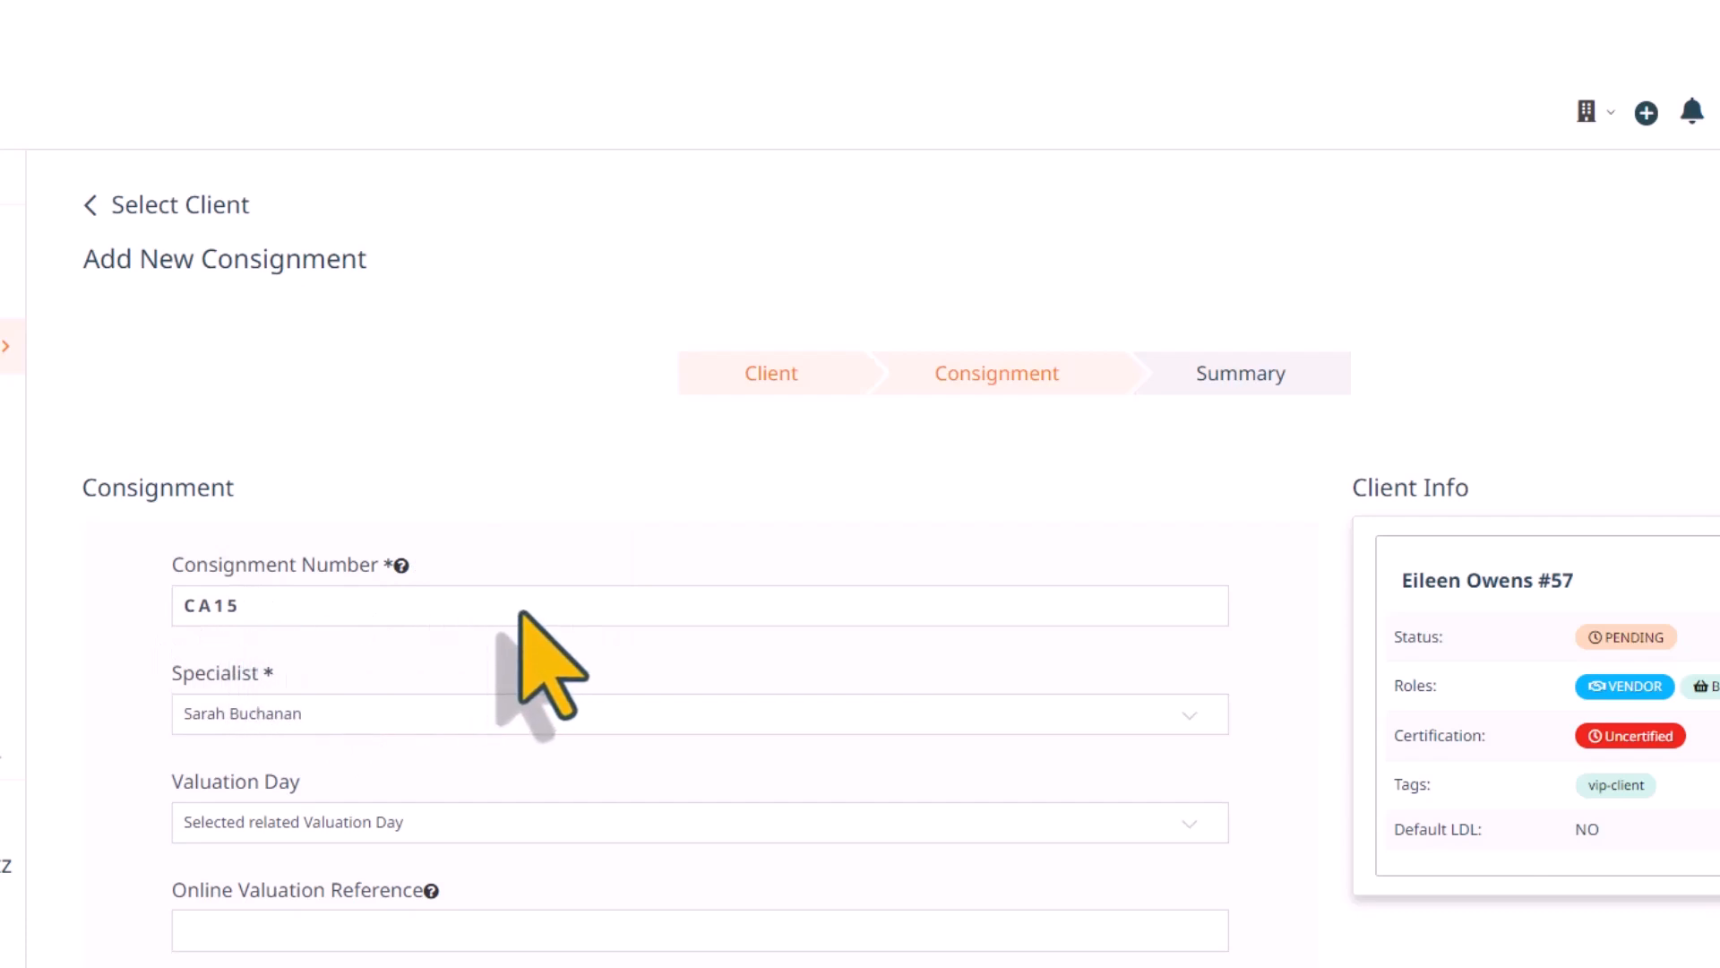
scroll(519, 602, down, 2)
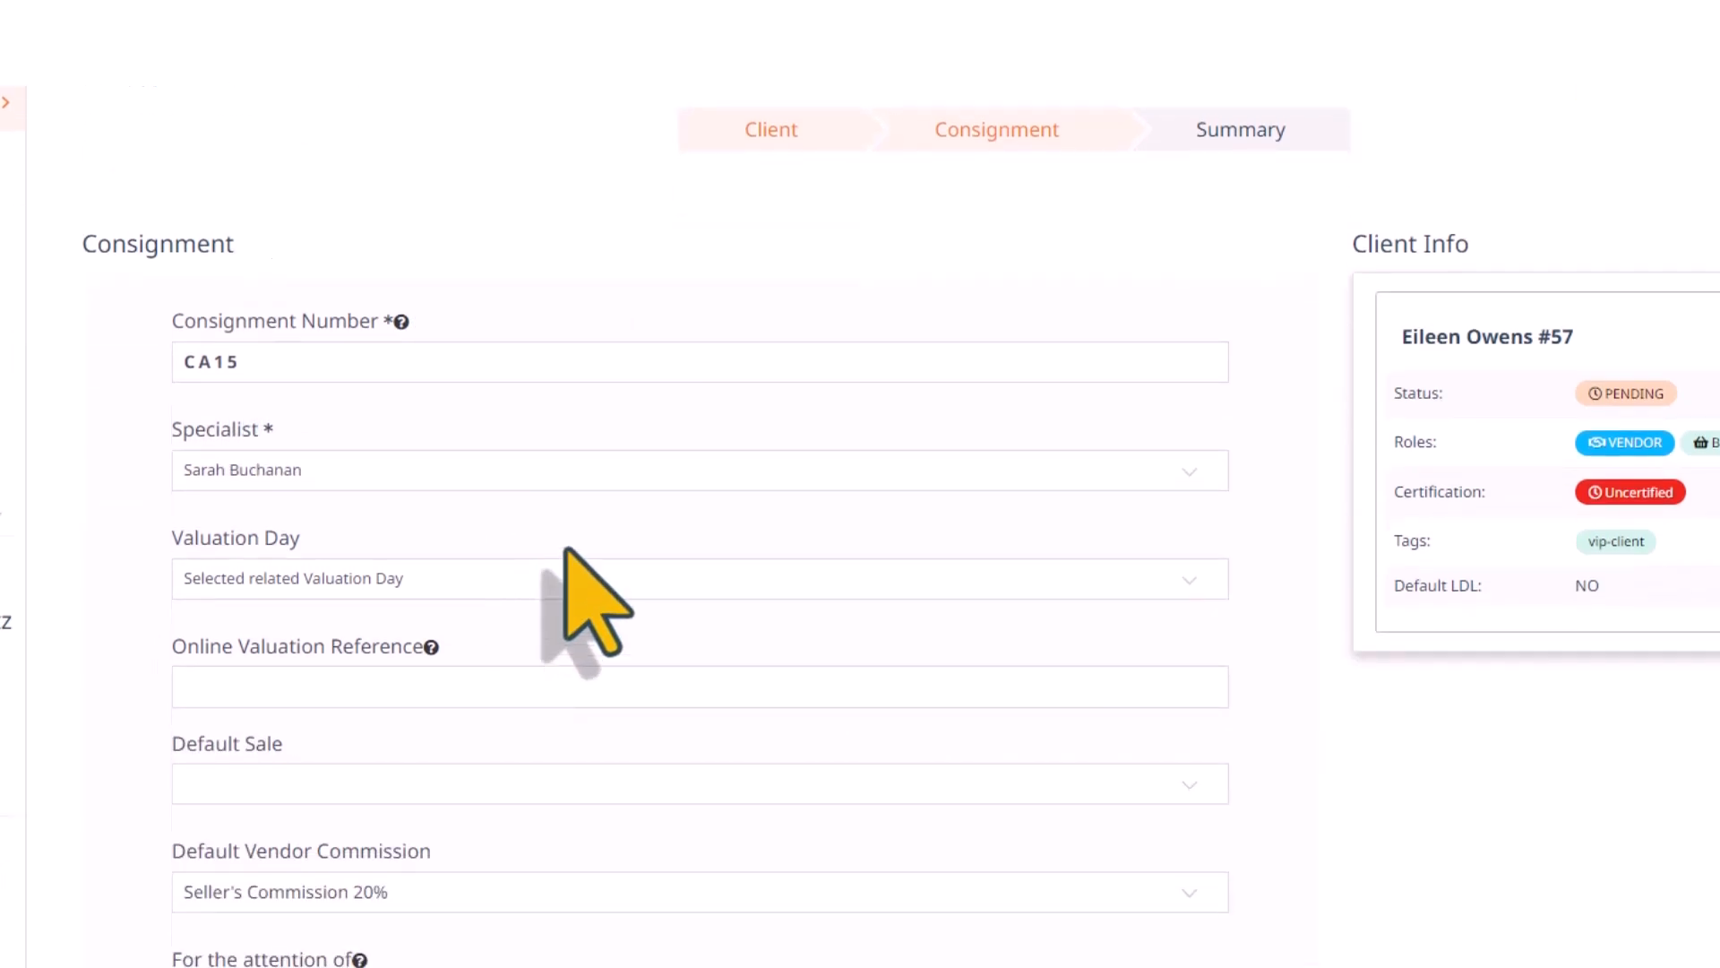
click(1193, 480)
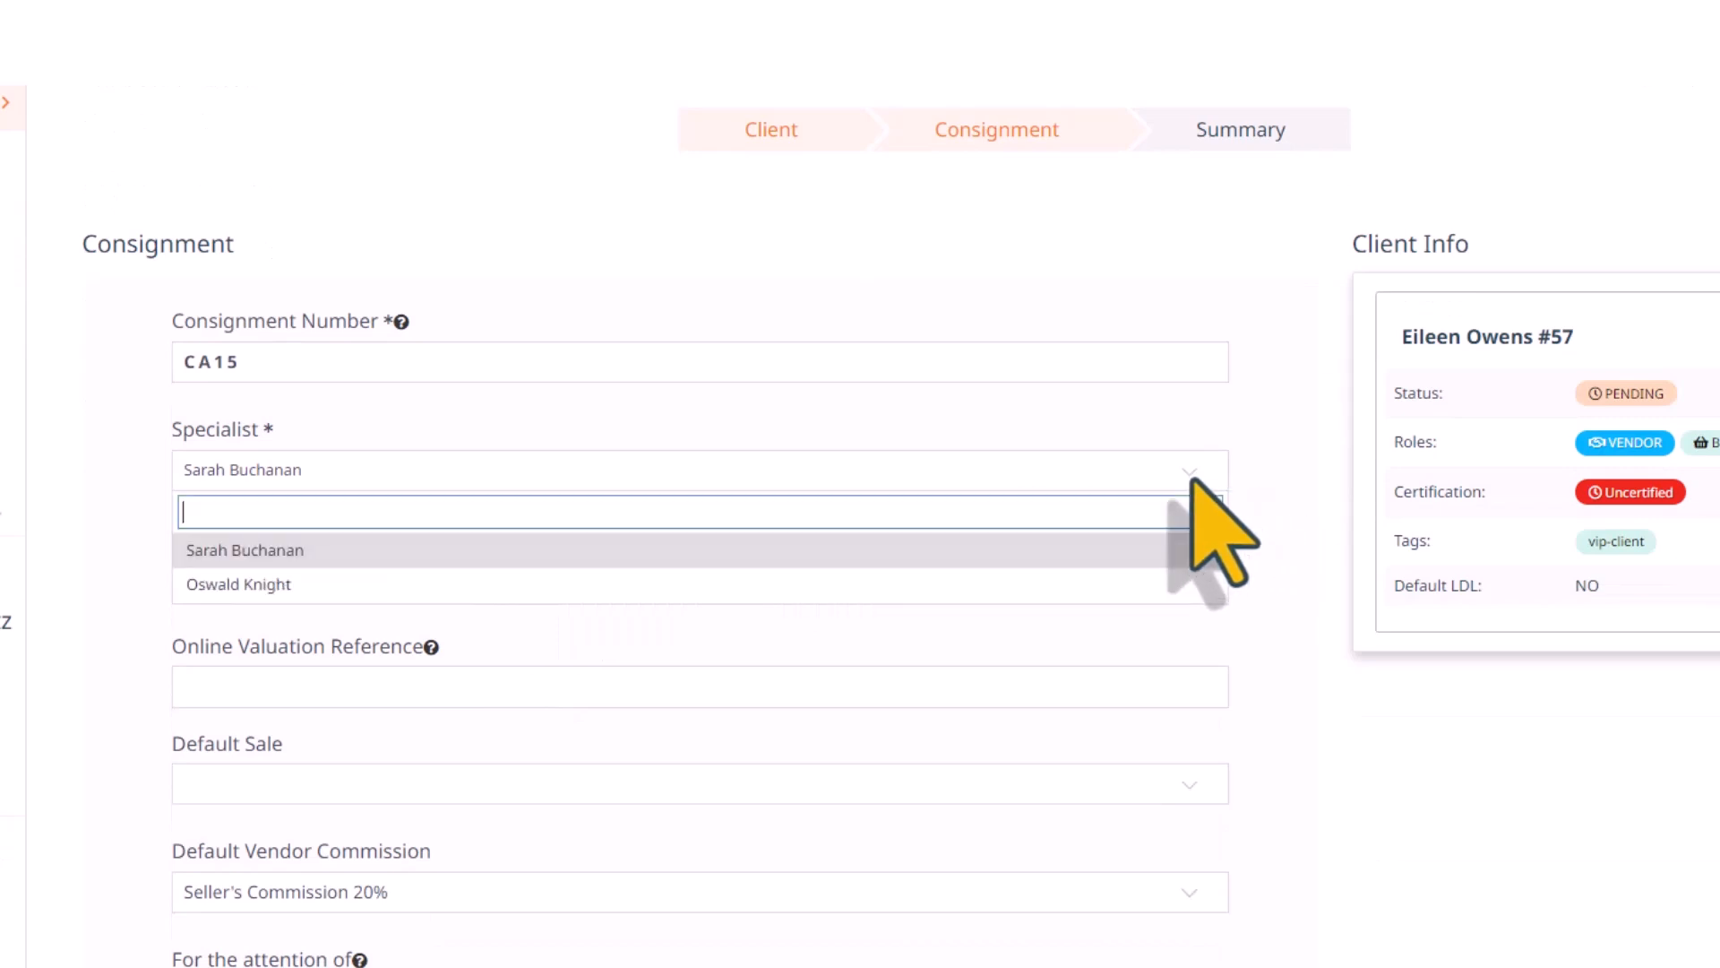
click(321, 581)
Set the consignment's valuation day to Fri 3rd July 20 in Dorchester, United Kingdom
scroll(741, 653, down, 2)
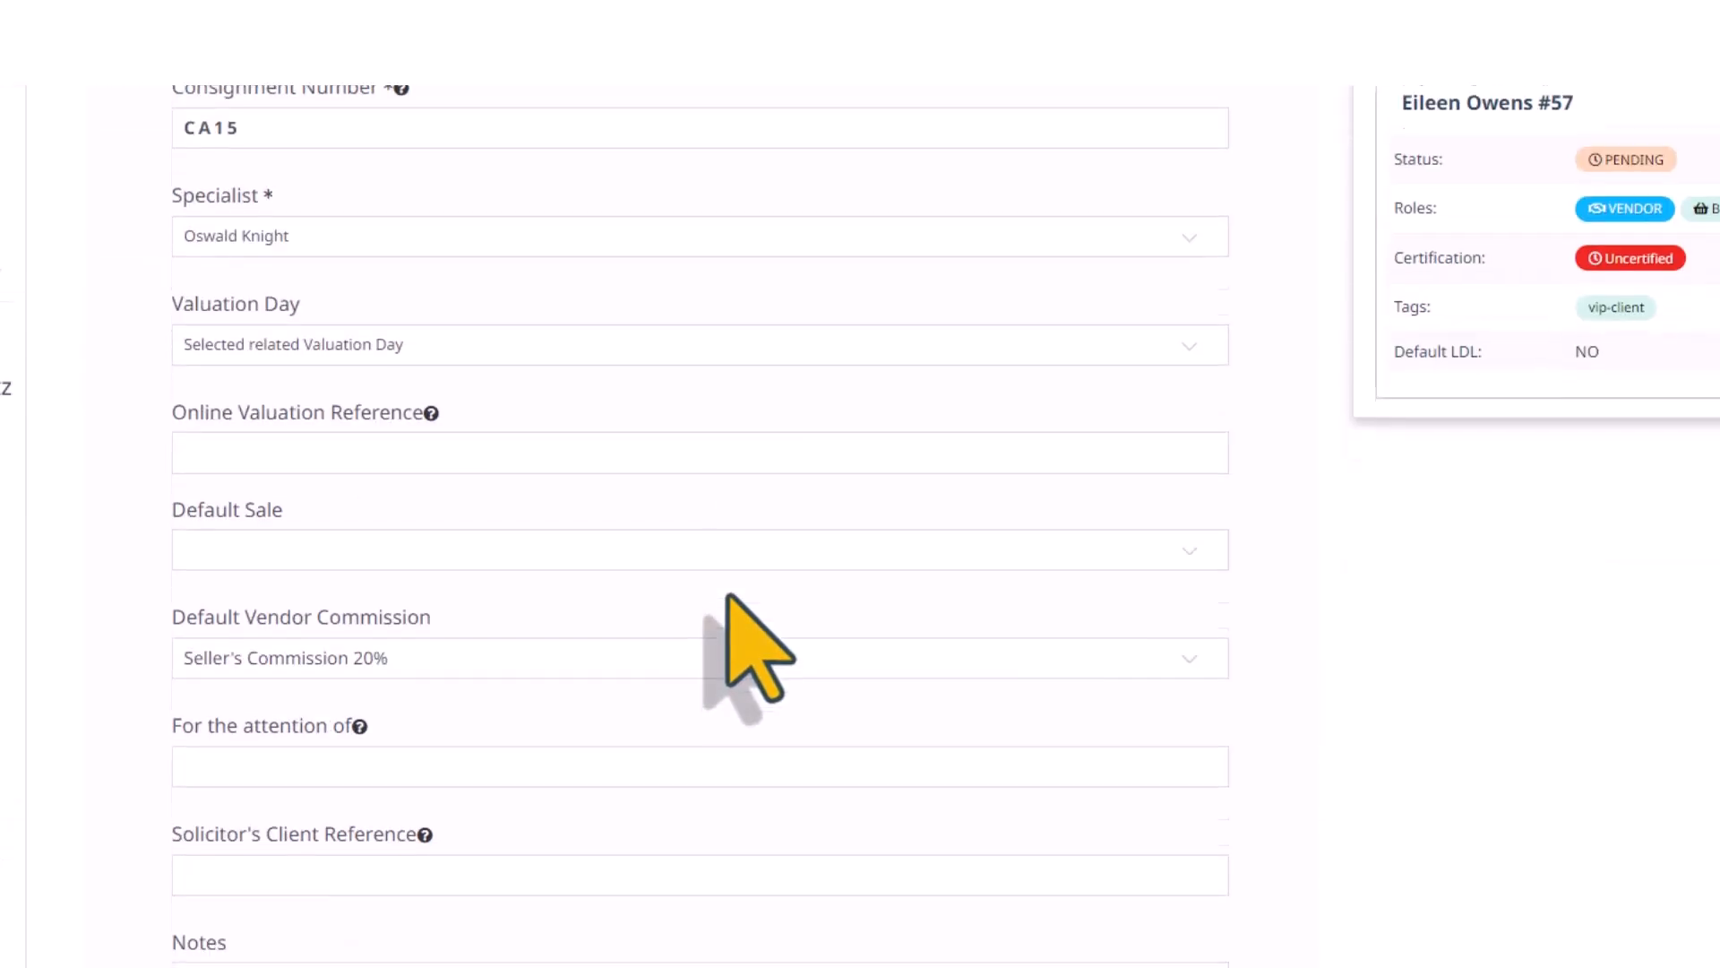
scroll(1223, 374, down, 1)
click(1182, 332)
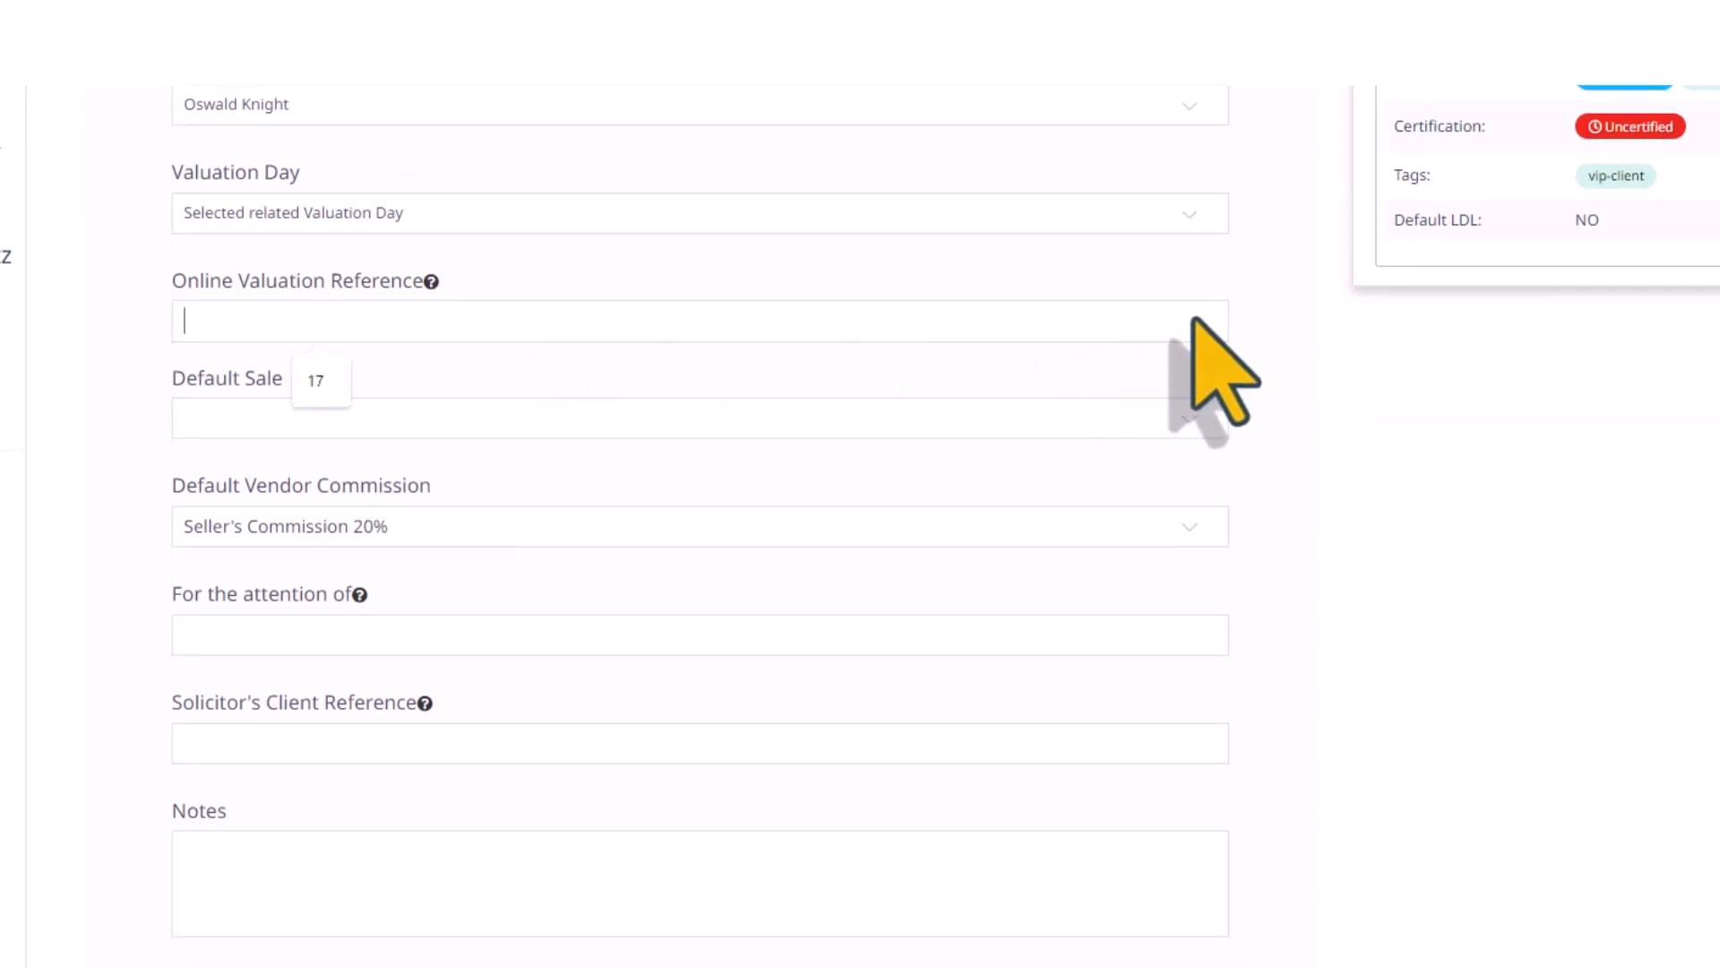
click(1178, 213)
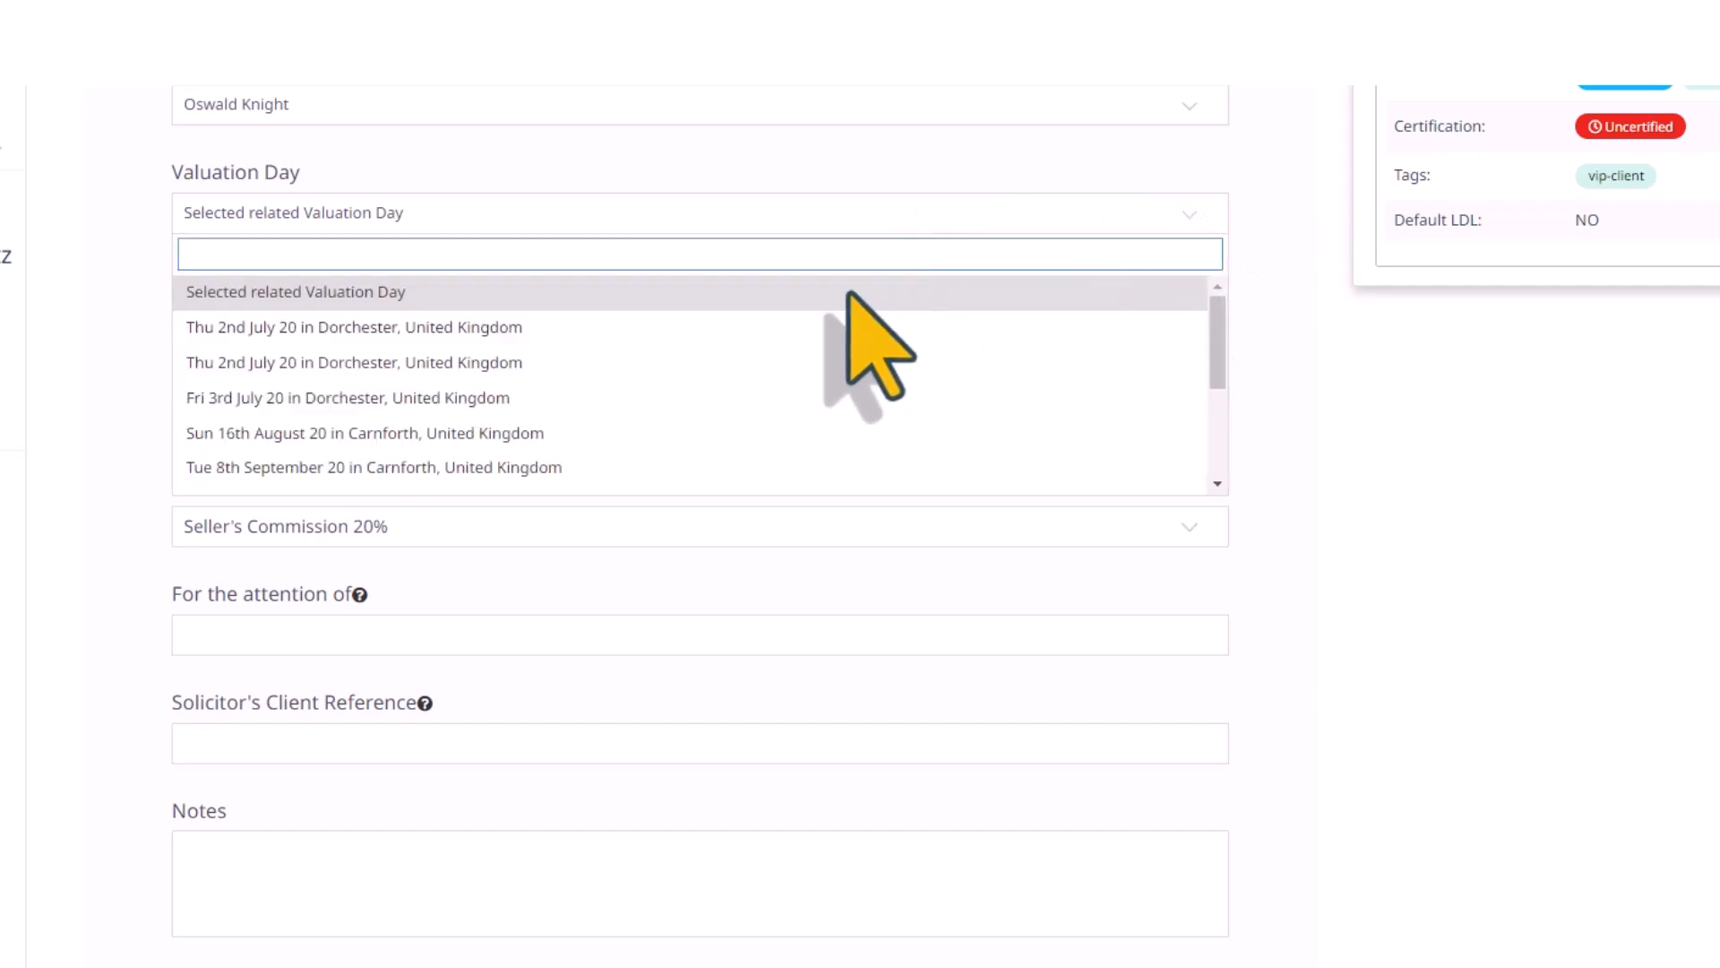
click(350, 399)
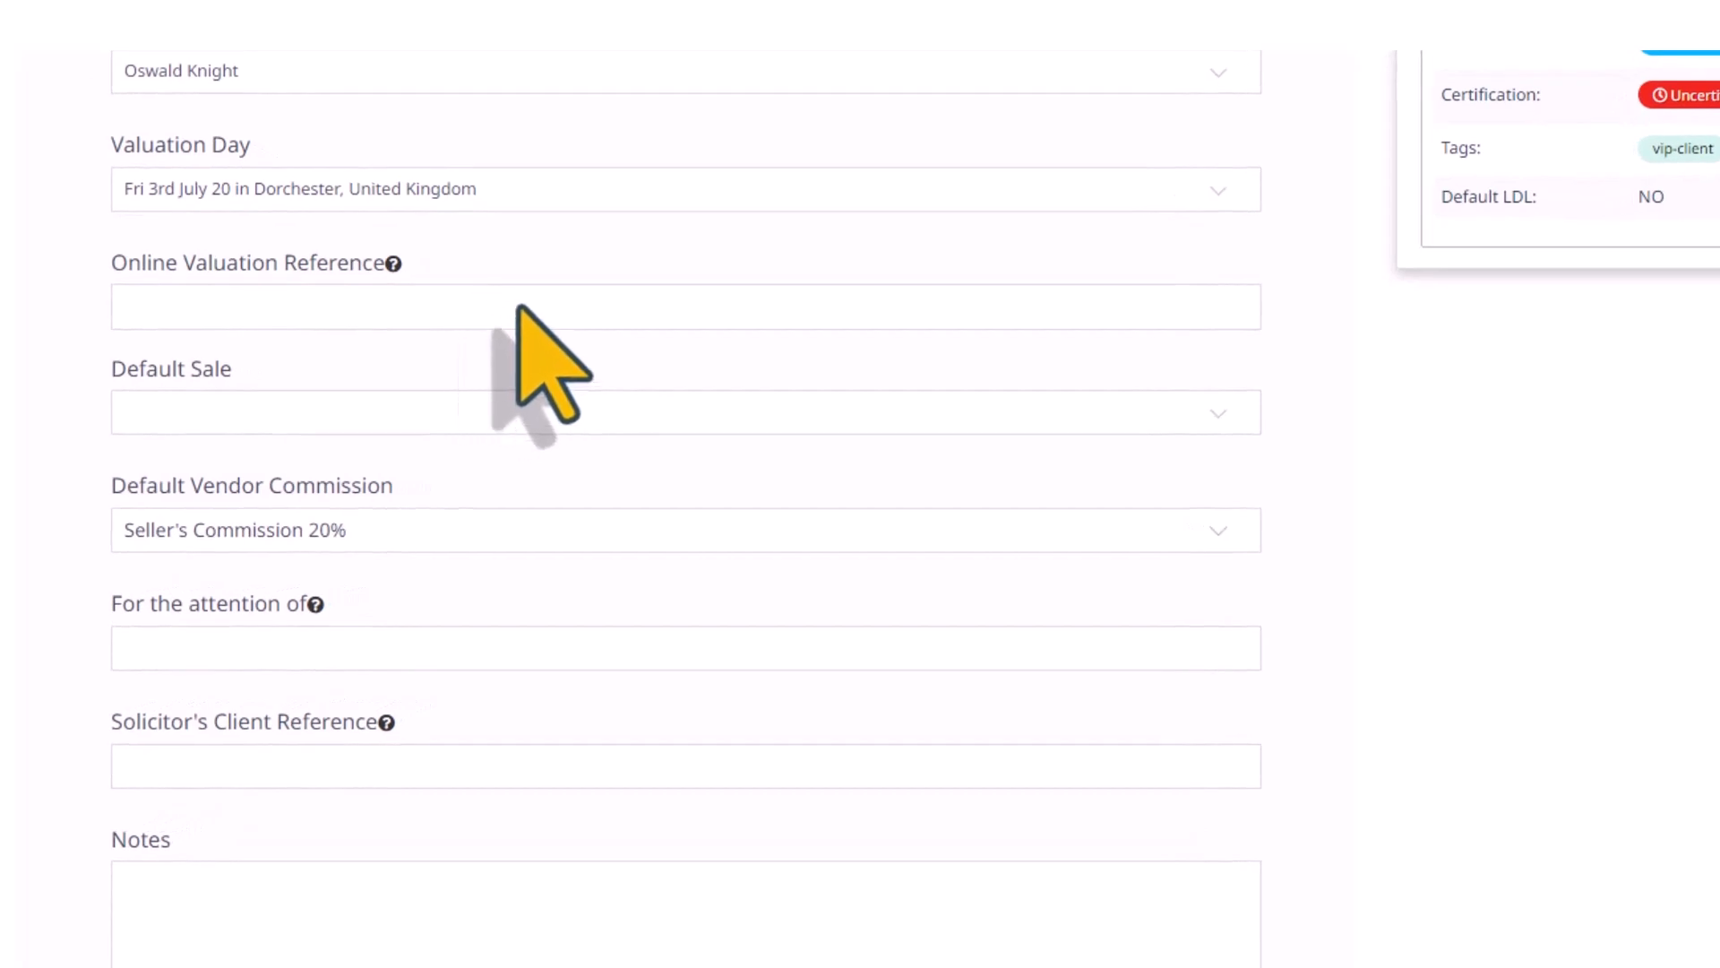
Examine the available default sales, the notes and introducer fields, and the client information without filling anything in
click(1215, 415)
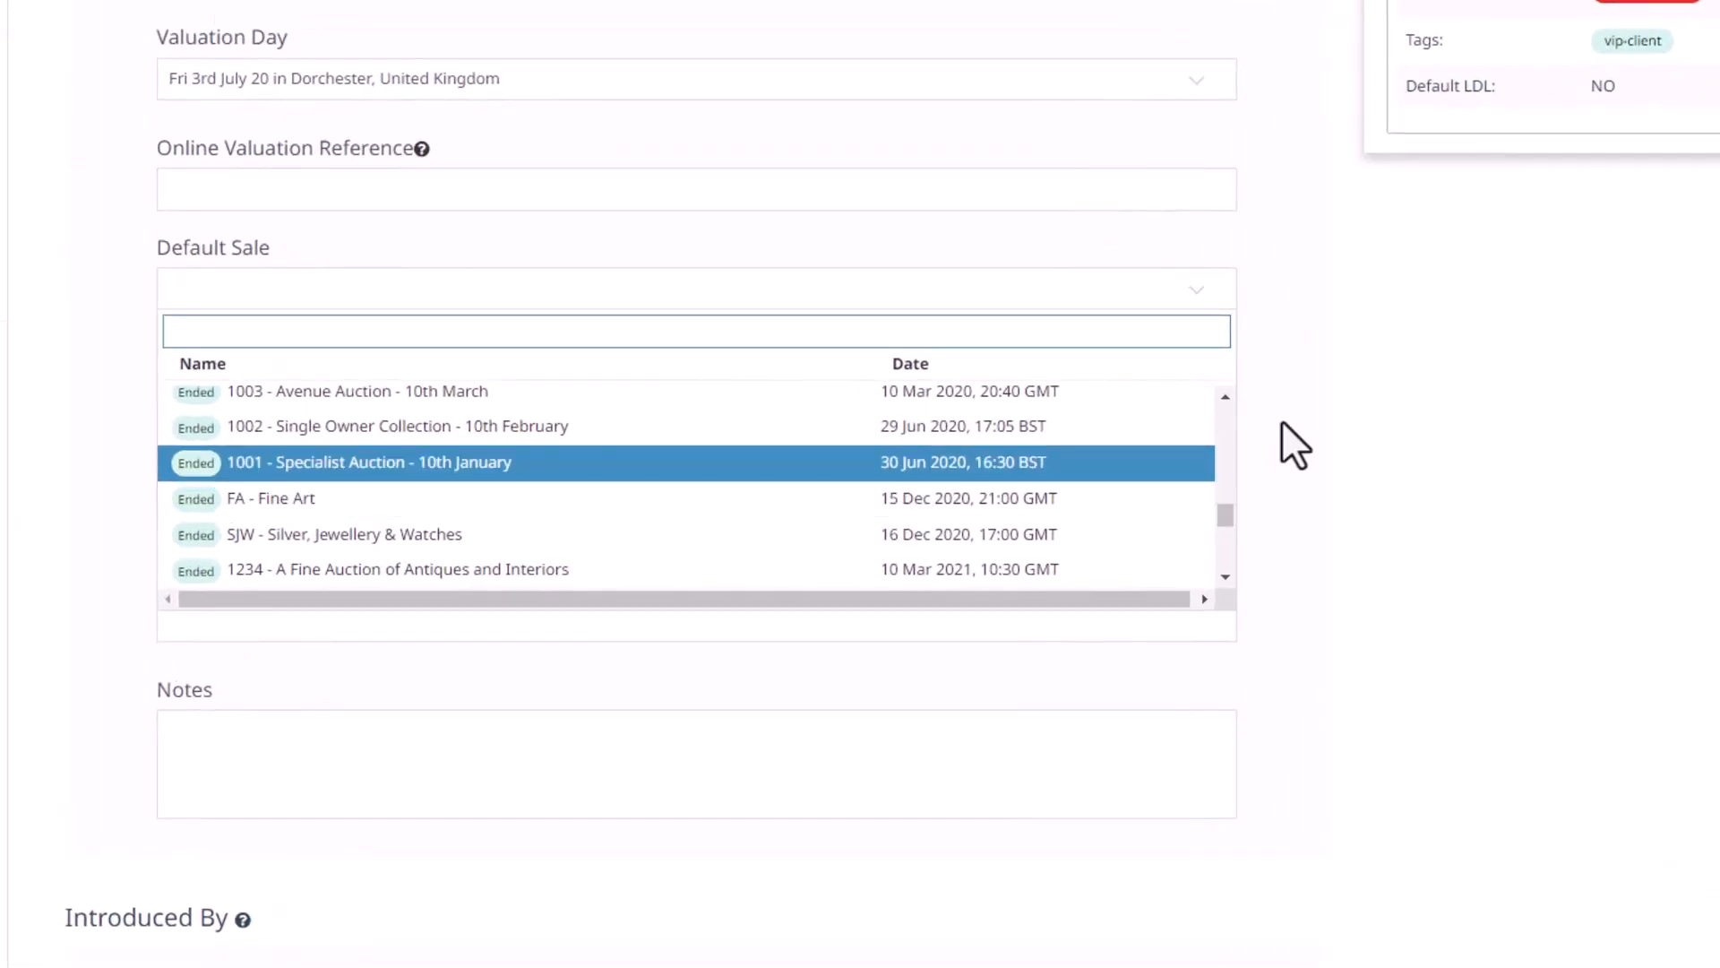
click(1282, 423)
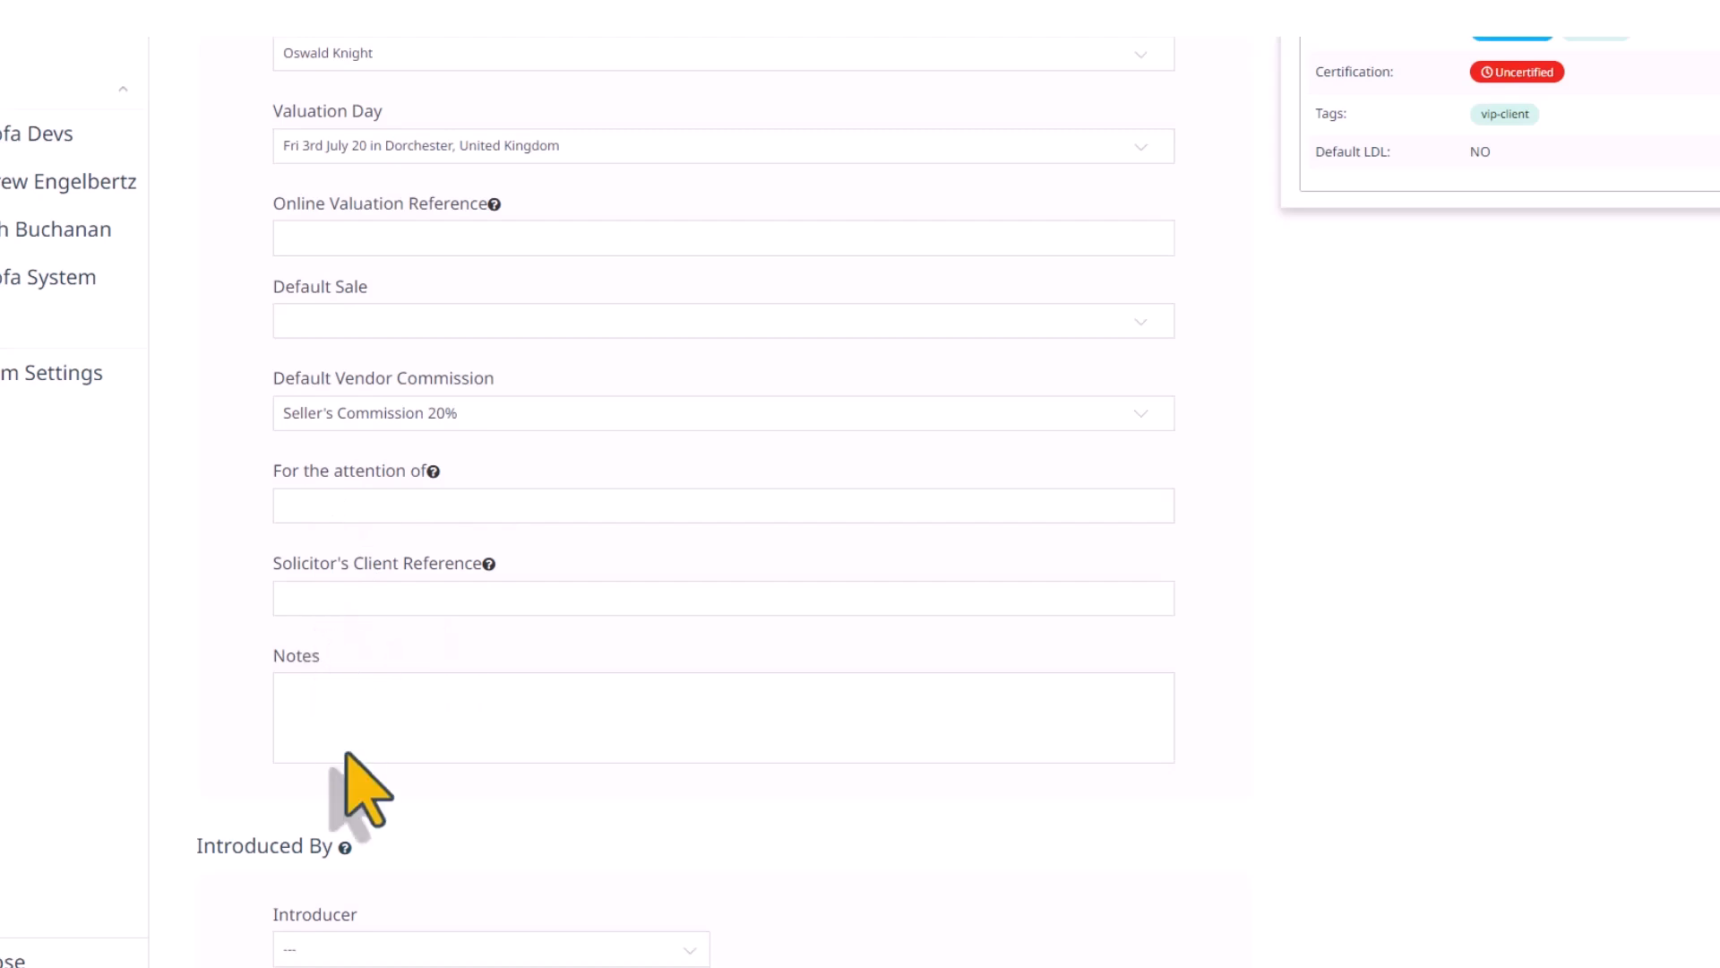
click(491, 721)
scroll(491, 726, down, 3)
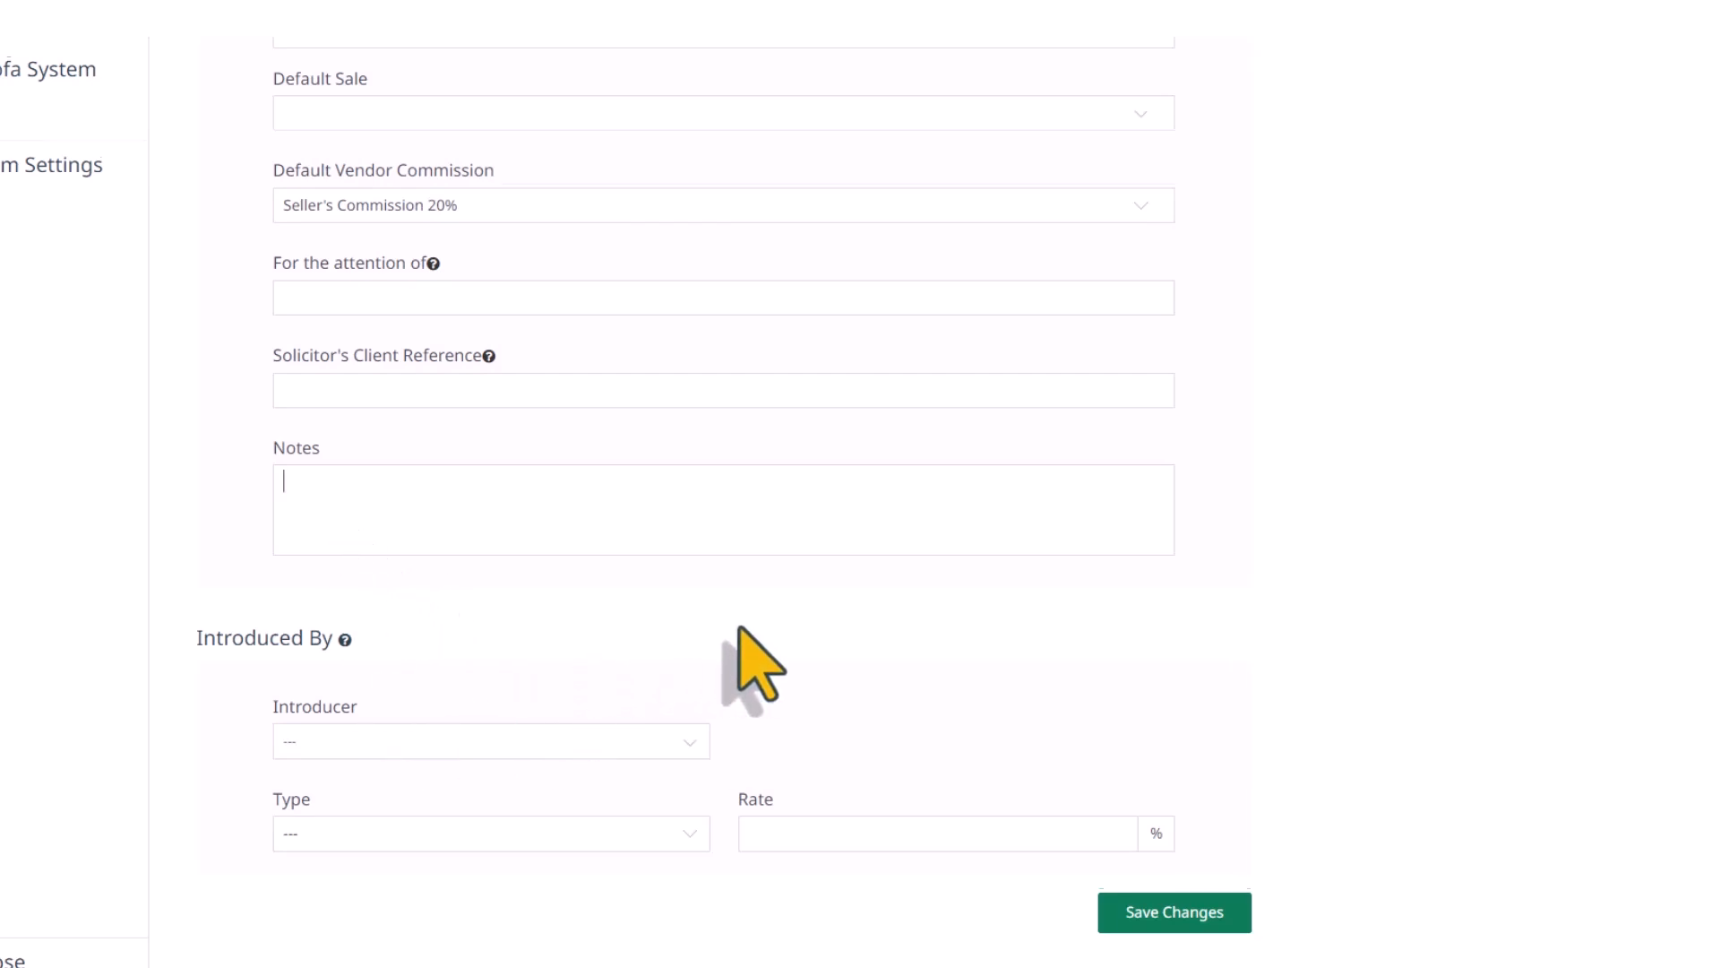
scroll(740, 629, down, 1)
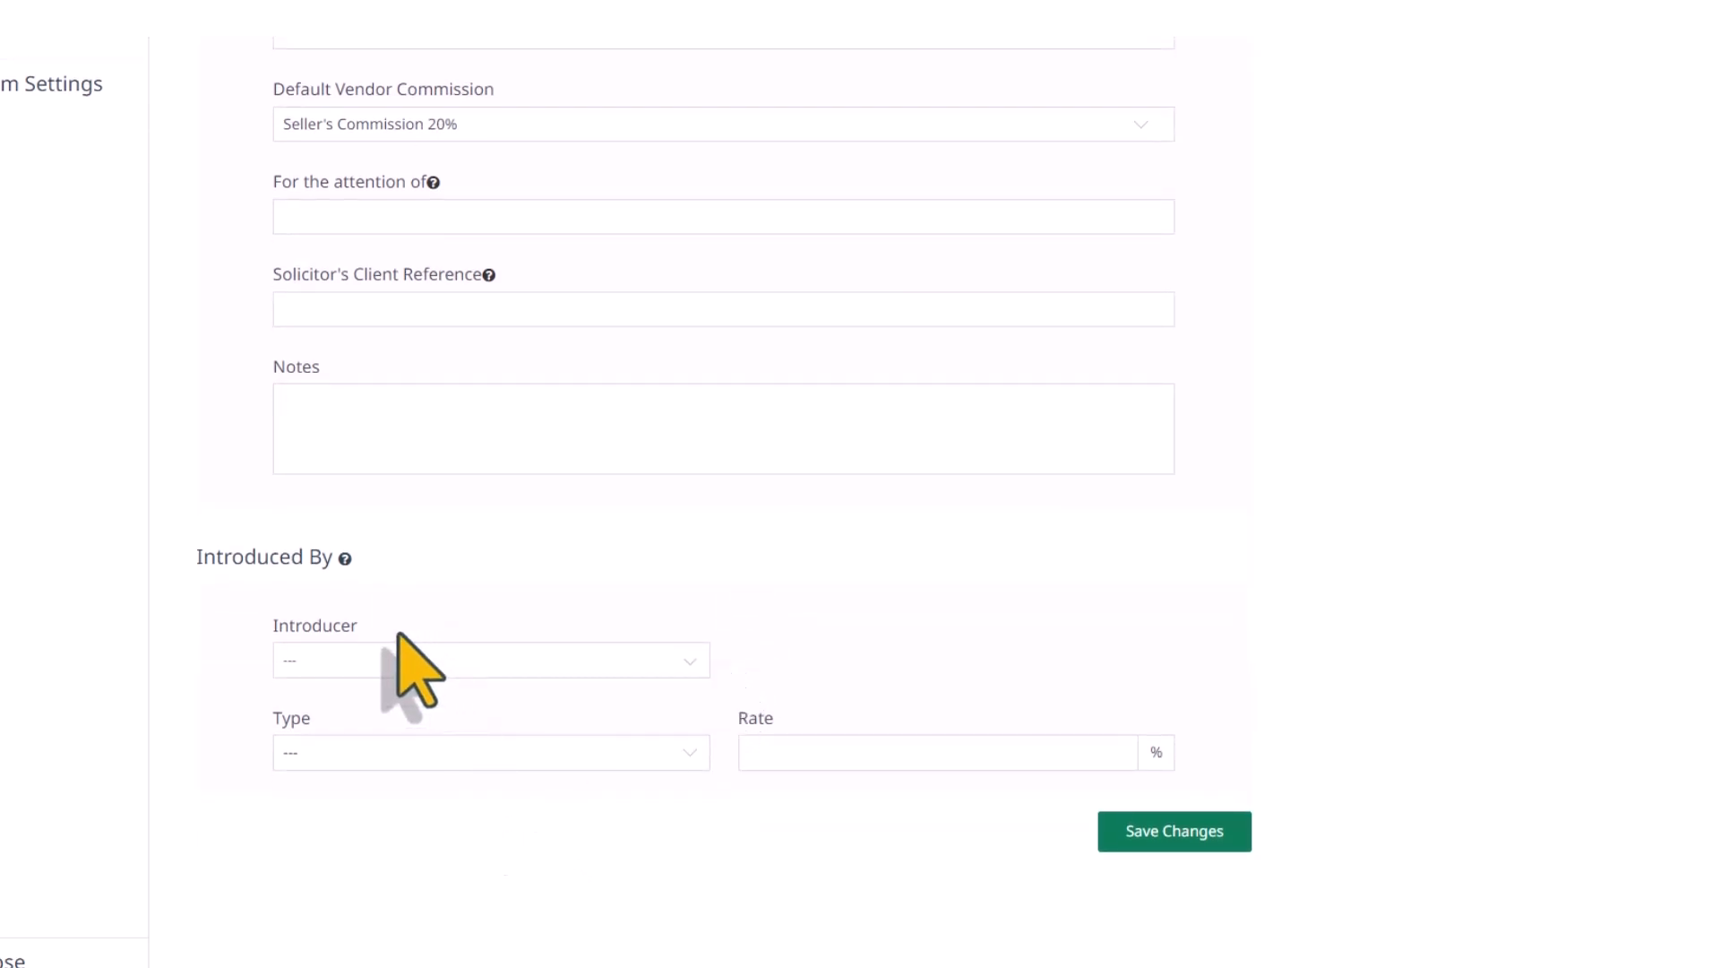
mouse_move(344, 559)
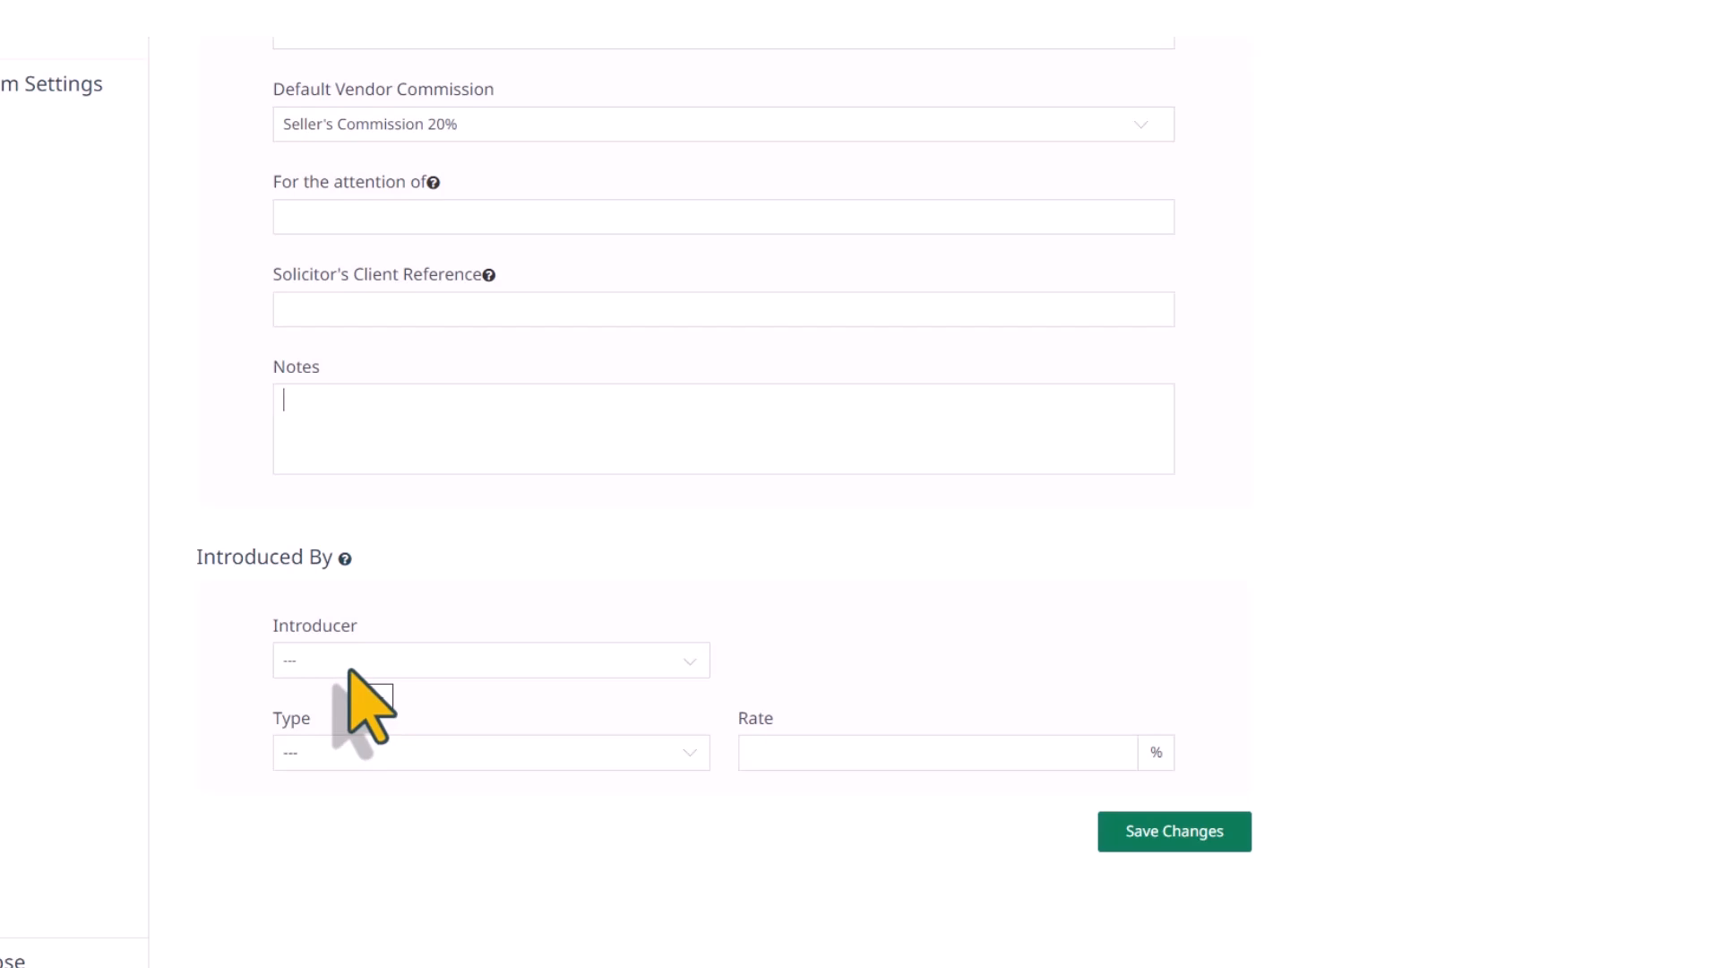
scroll(1209, 768, up, 7)
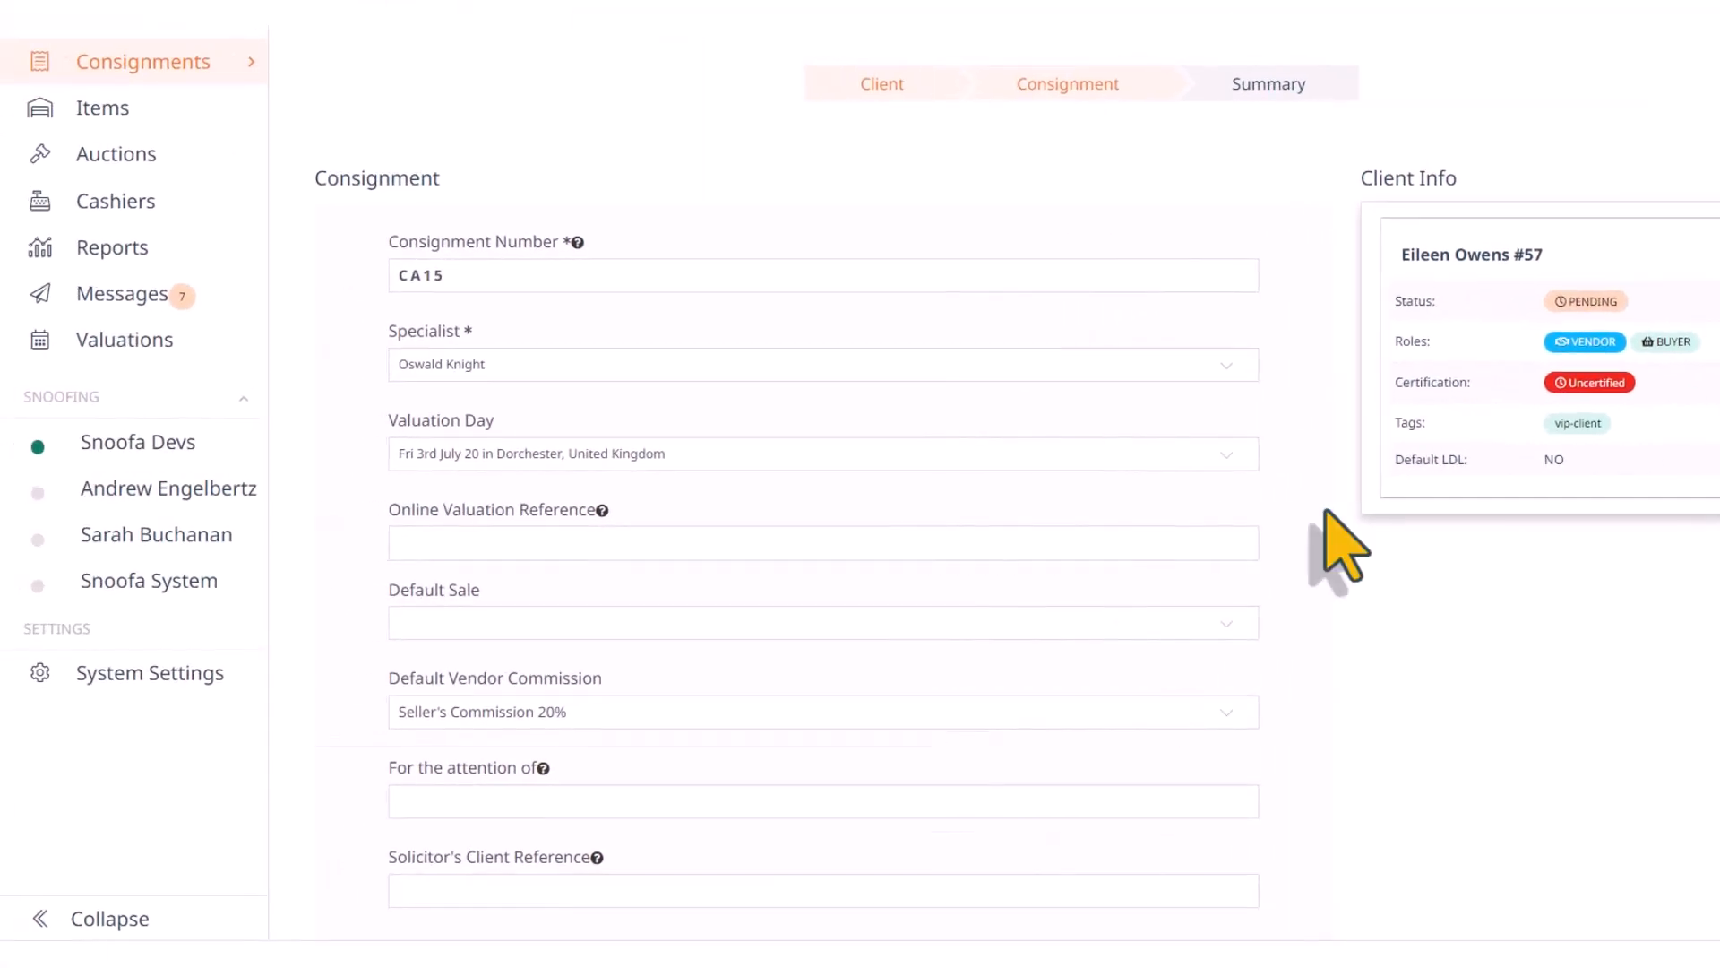
Save the new consignment with the introducer, type and rate left blank
scroll(891, 602, down, 7)
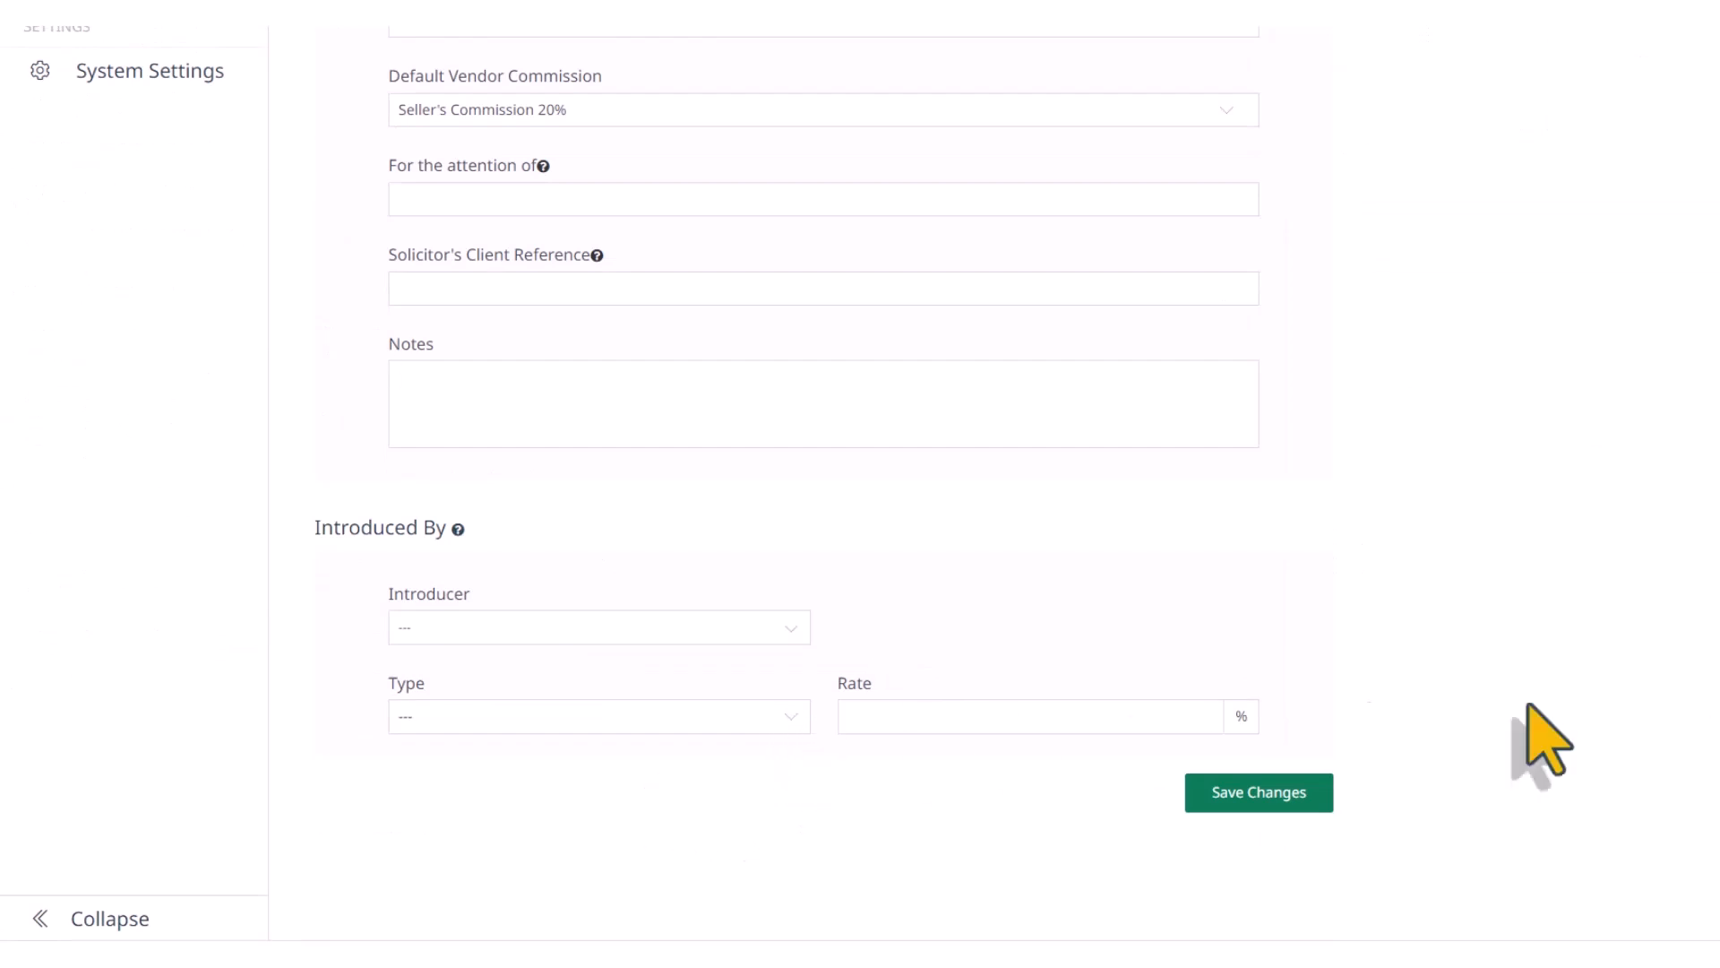
click(766, 716)
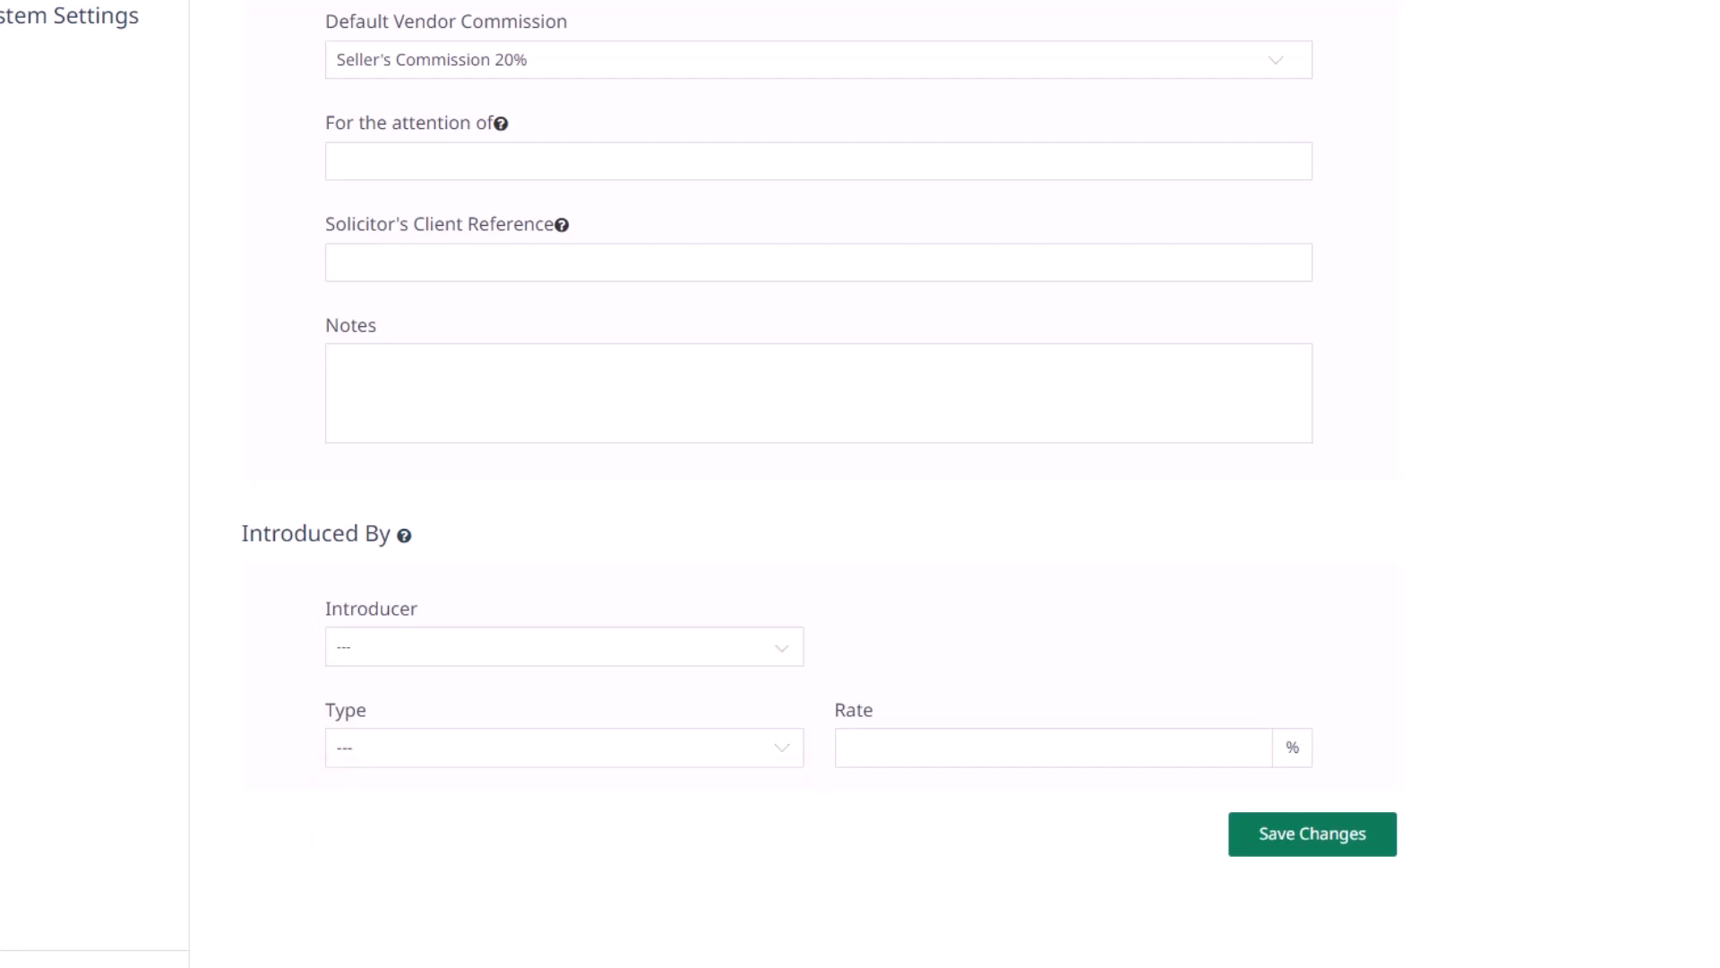
click(1318, 842)
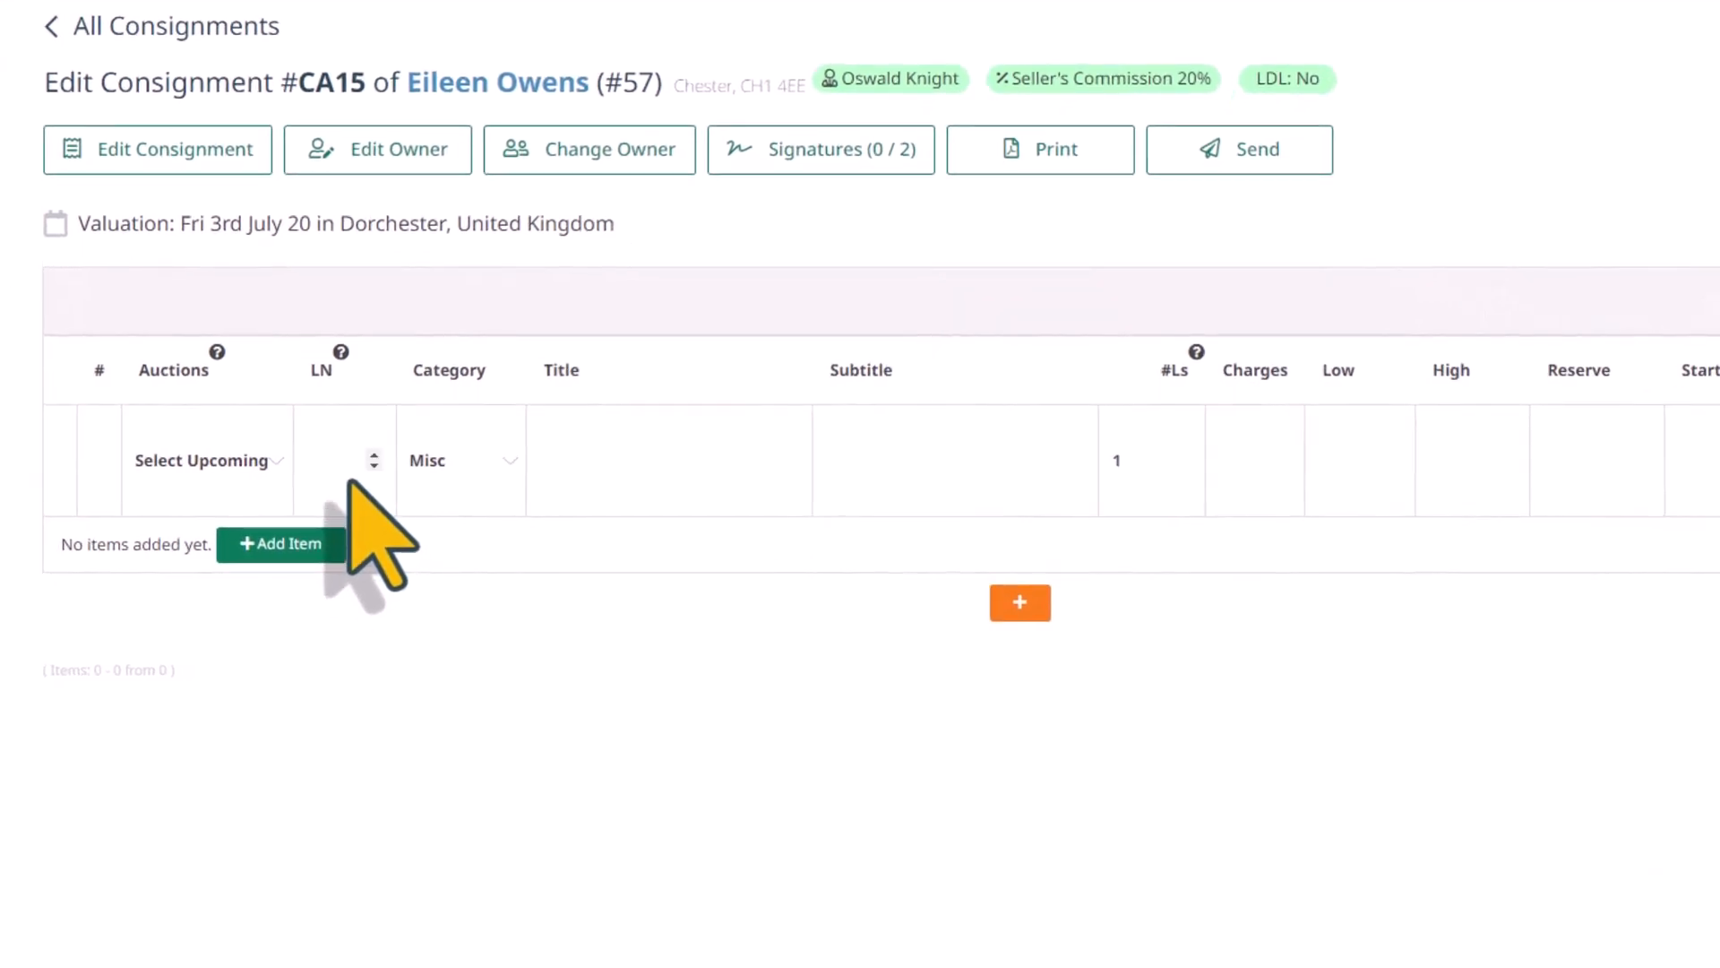
Set the first item's category to Painting and its title to "Oil on canvas"
click(475, 465)
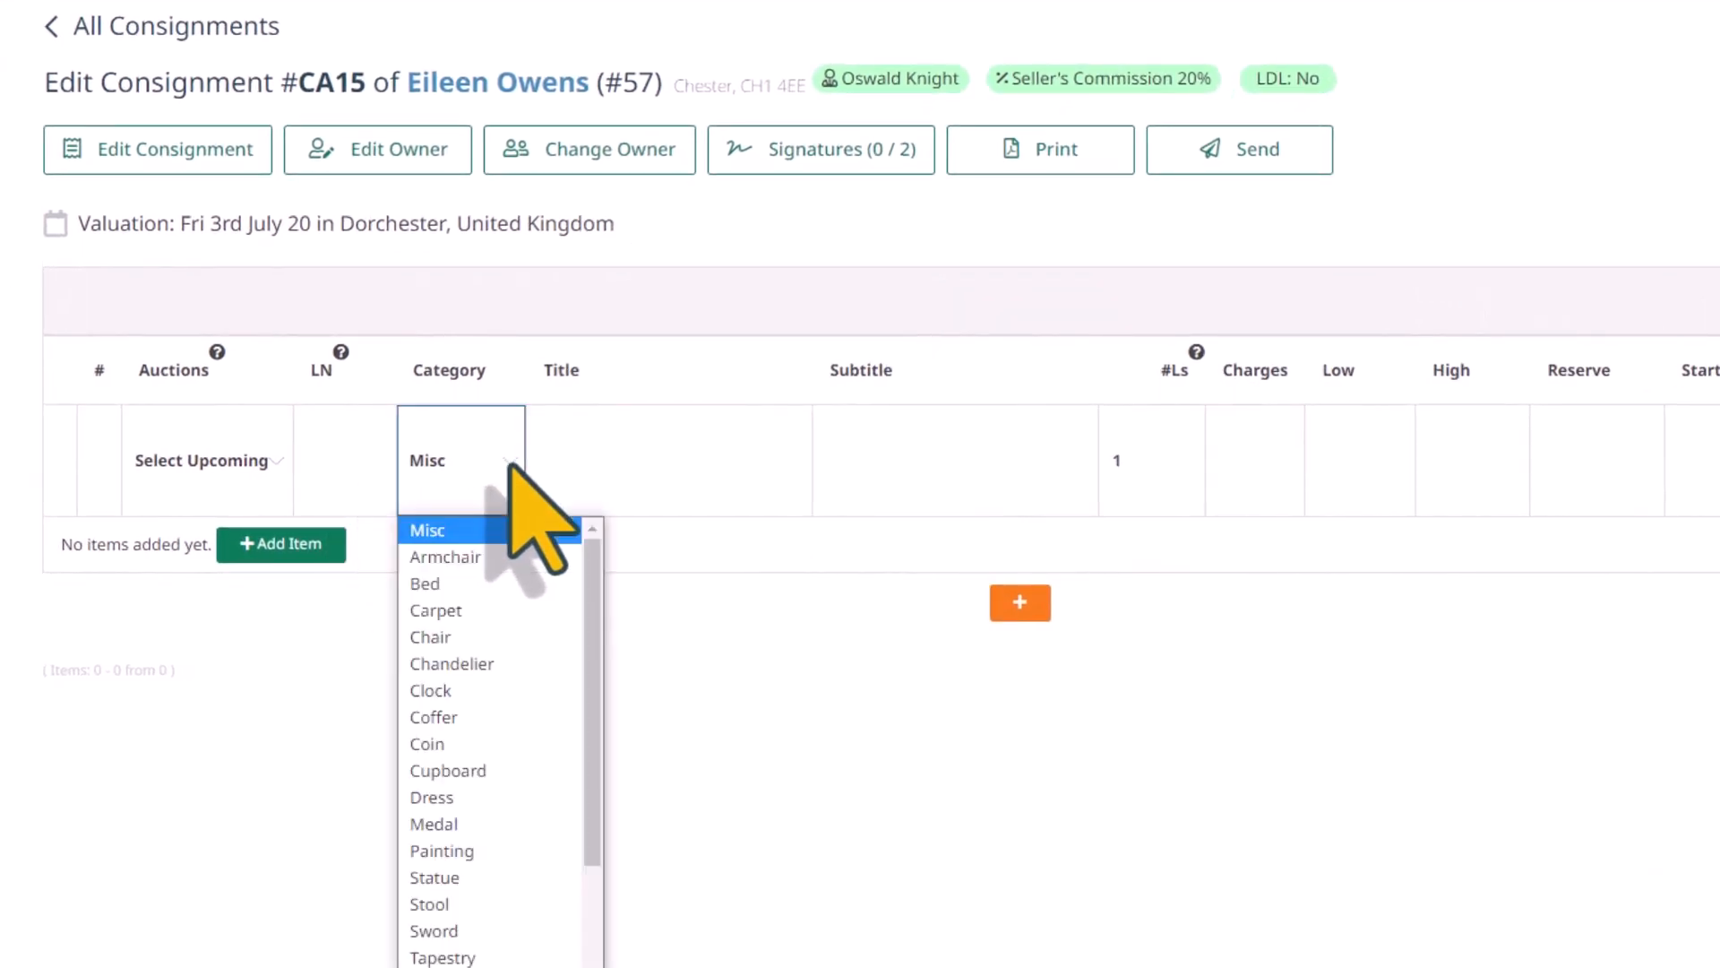
click(448, 850)
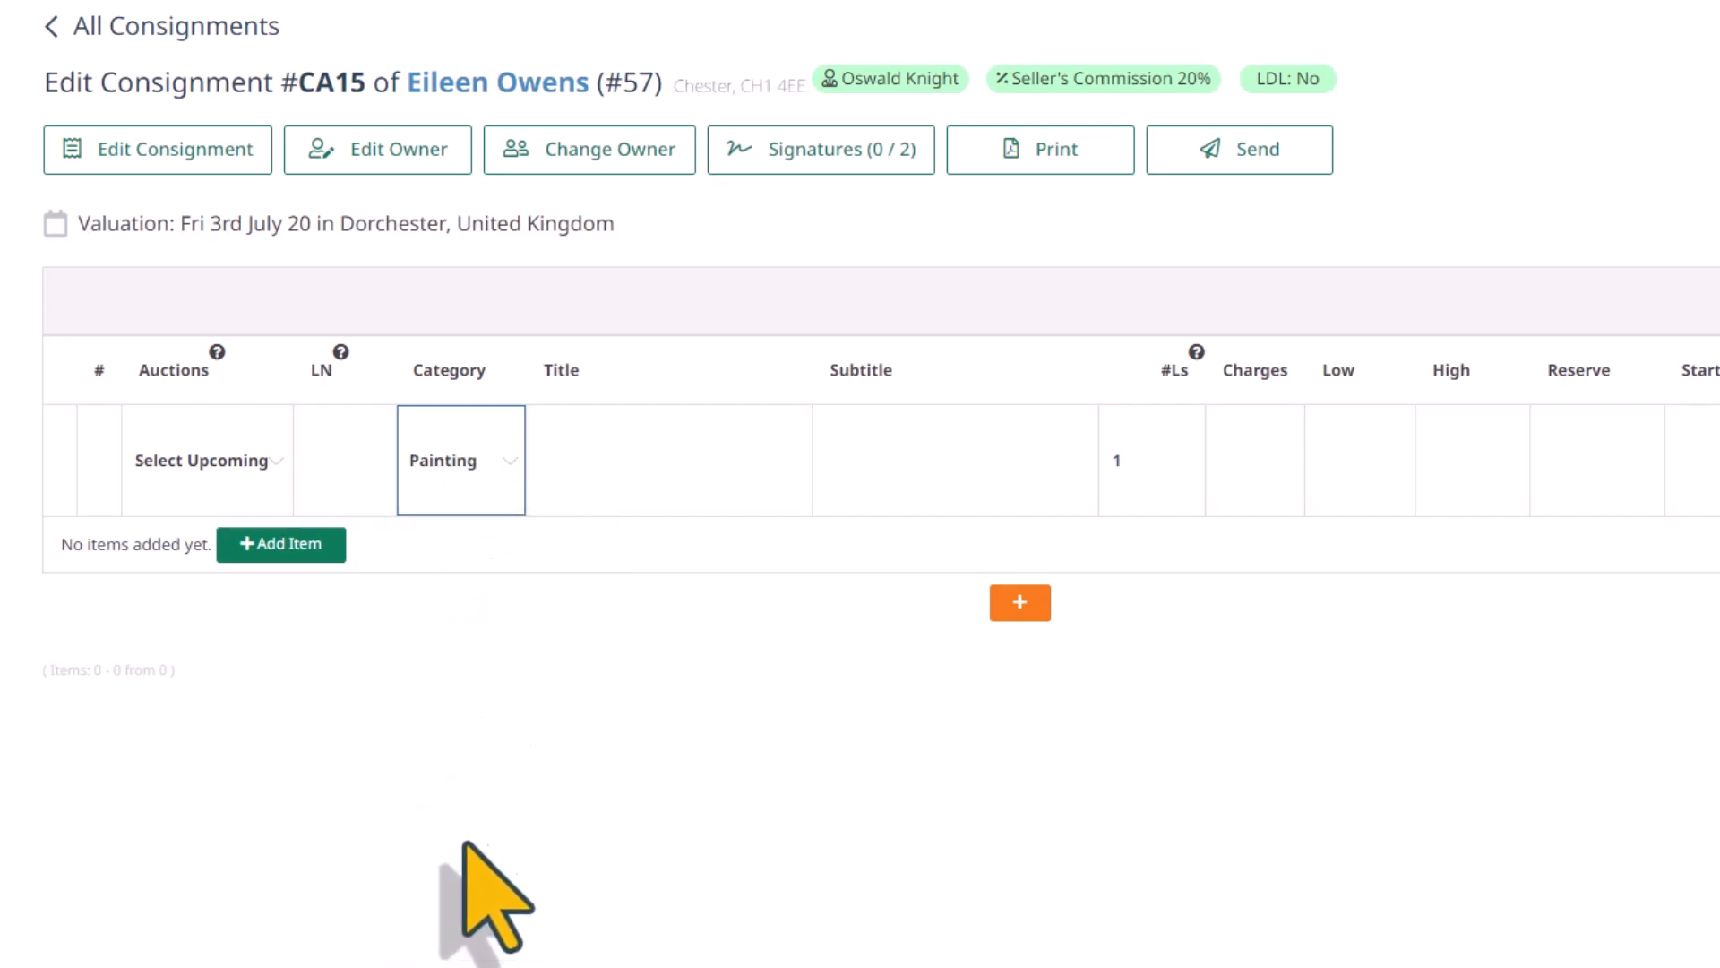
click(656, 458)
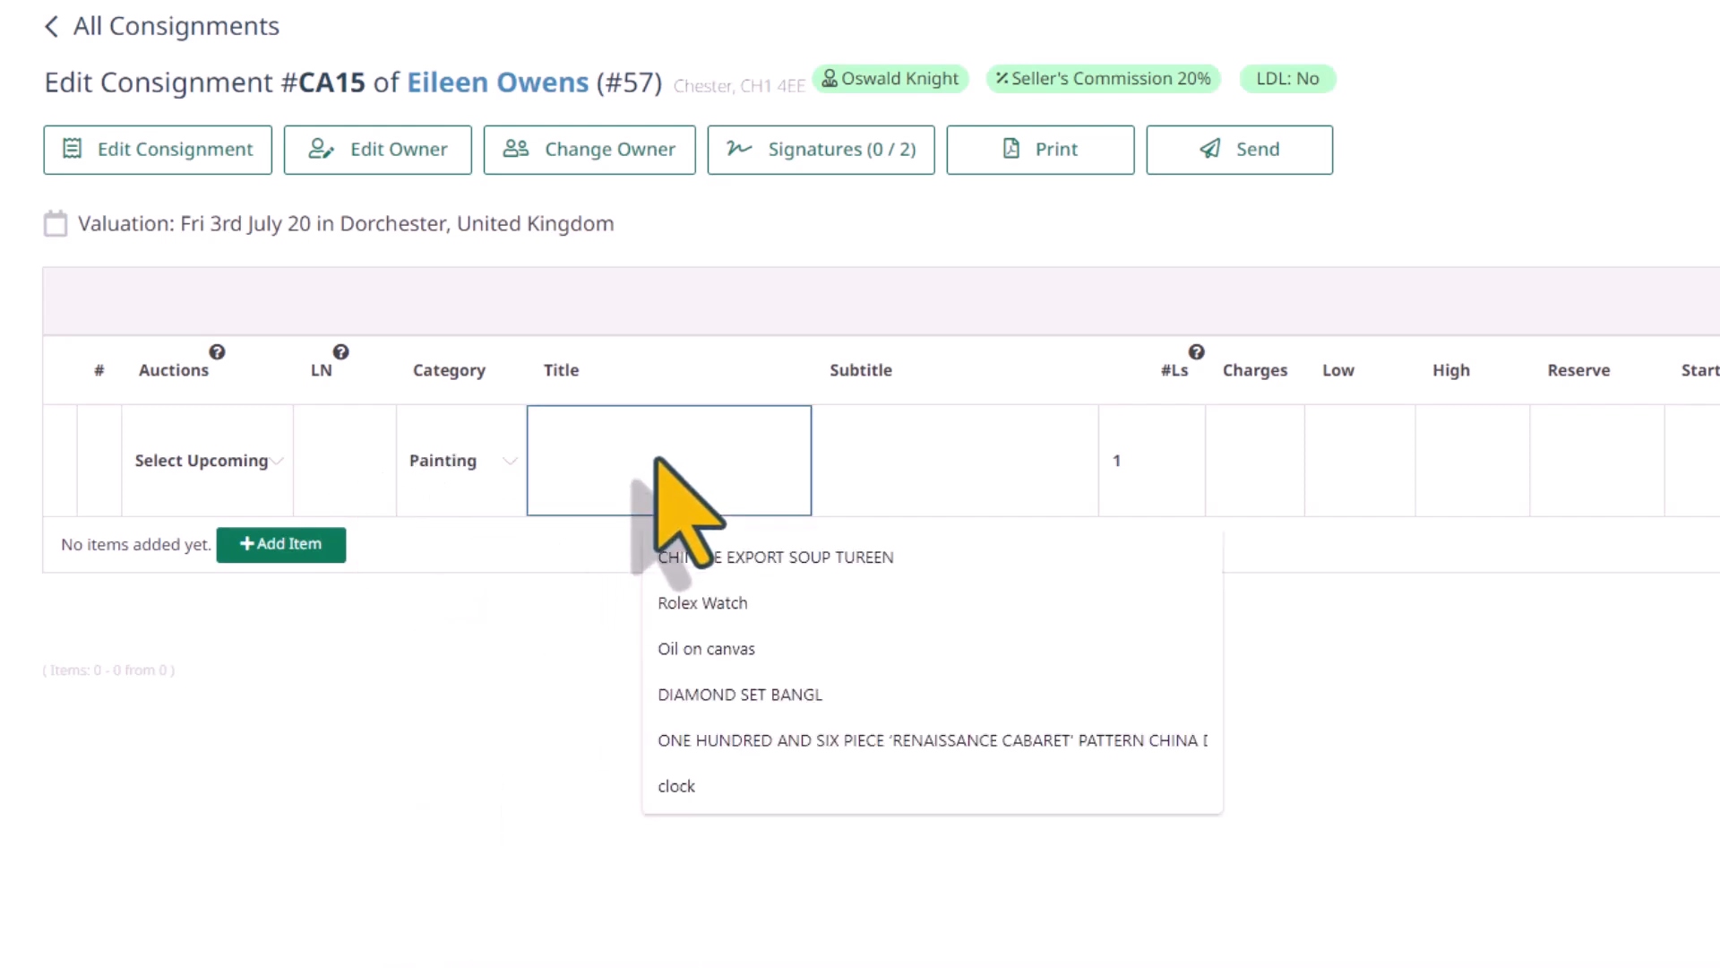
key(Down)
key(Down)
key(Down)
key(Return)
Enter the subtitle "Portrait miniature of a gentleman in a brown coat" for the item, with #Ls at 1
click(916, 447)
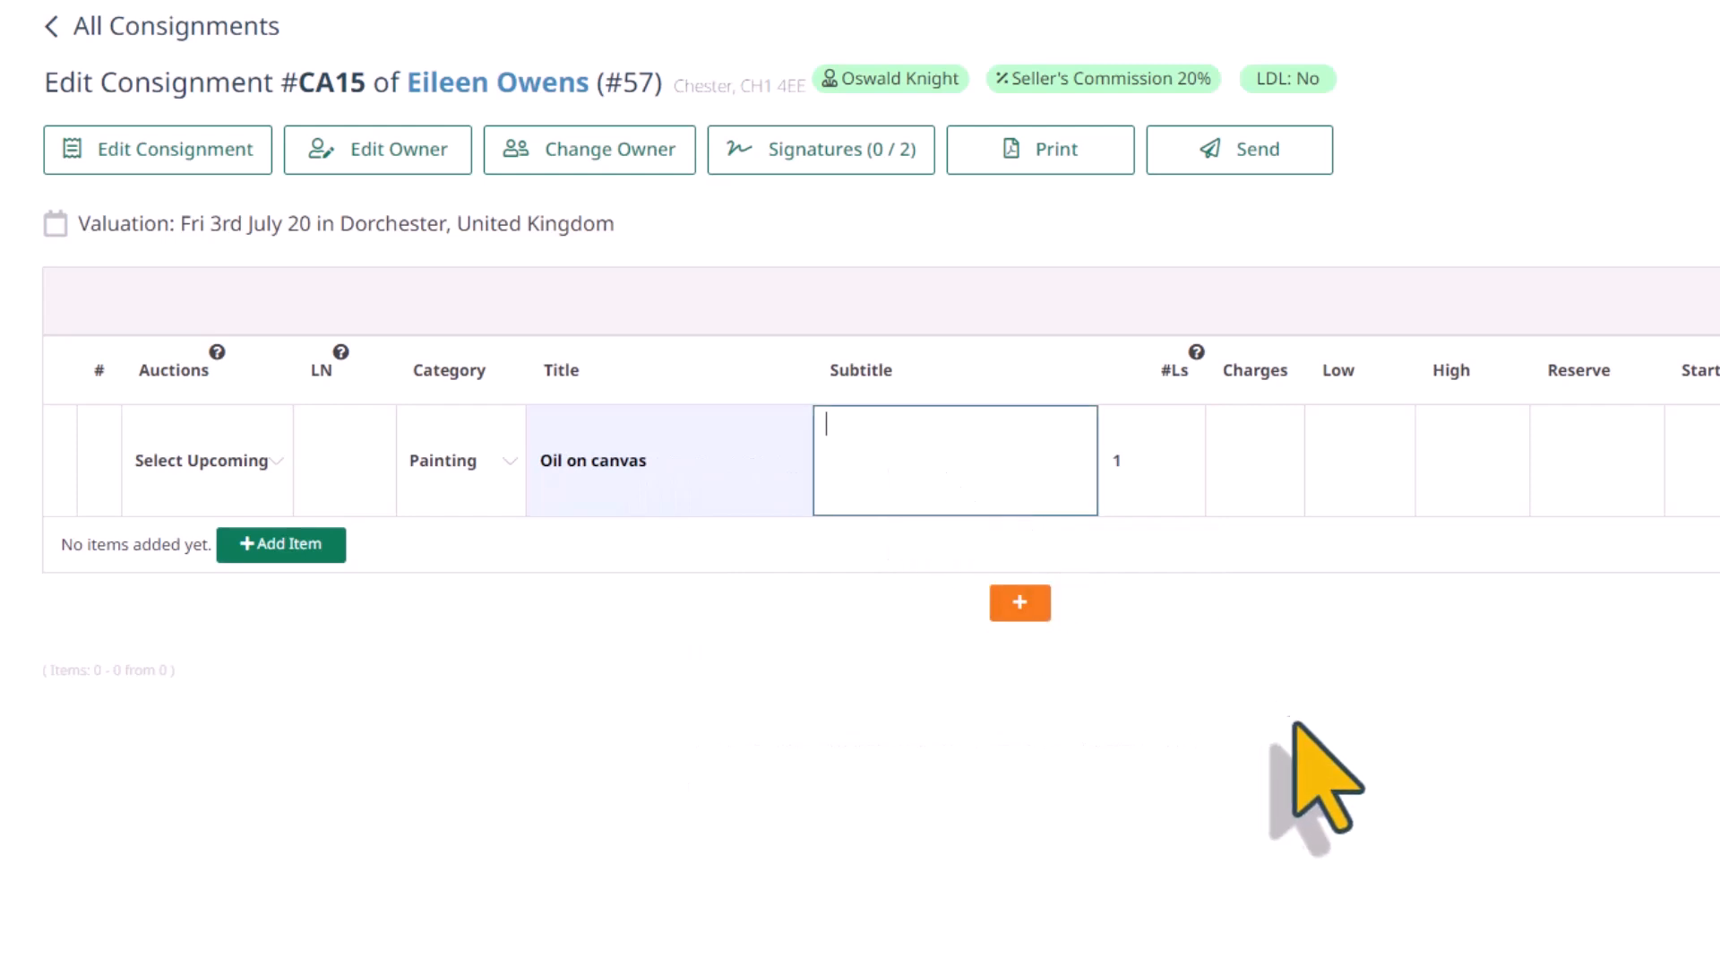
text(Portrait miniature of a gentleman in a brown coat)
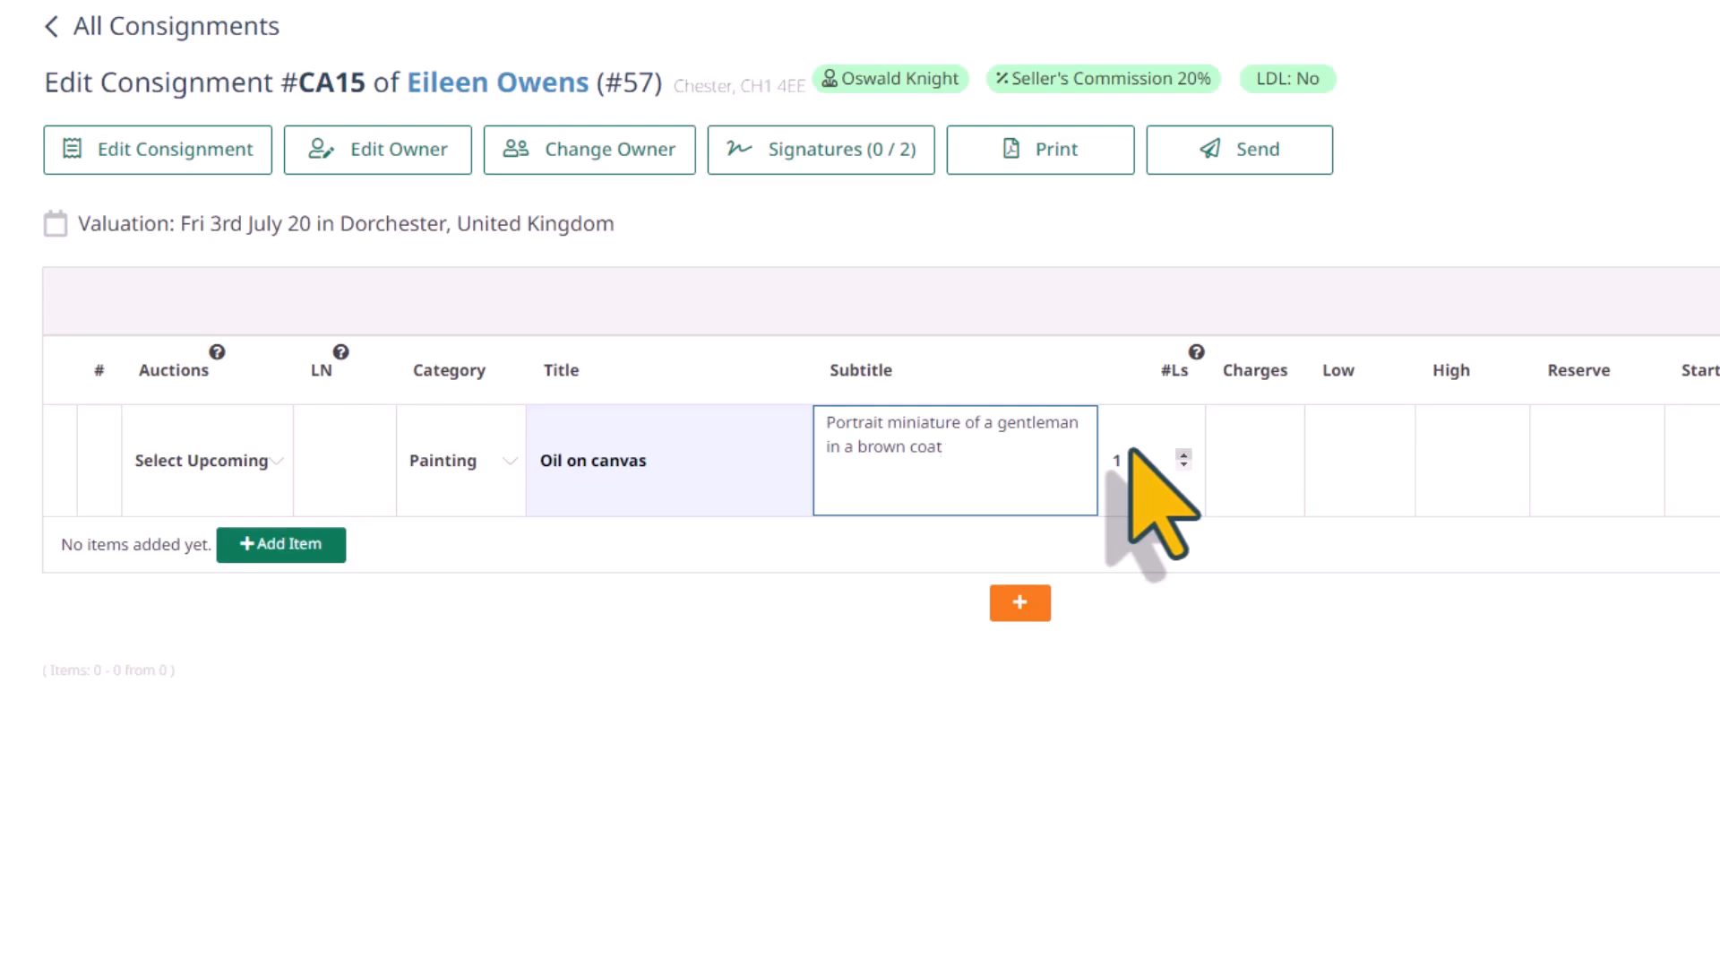
click(1184, 455)
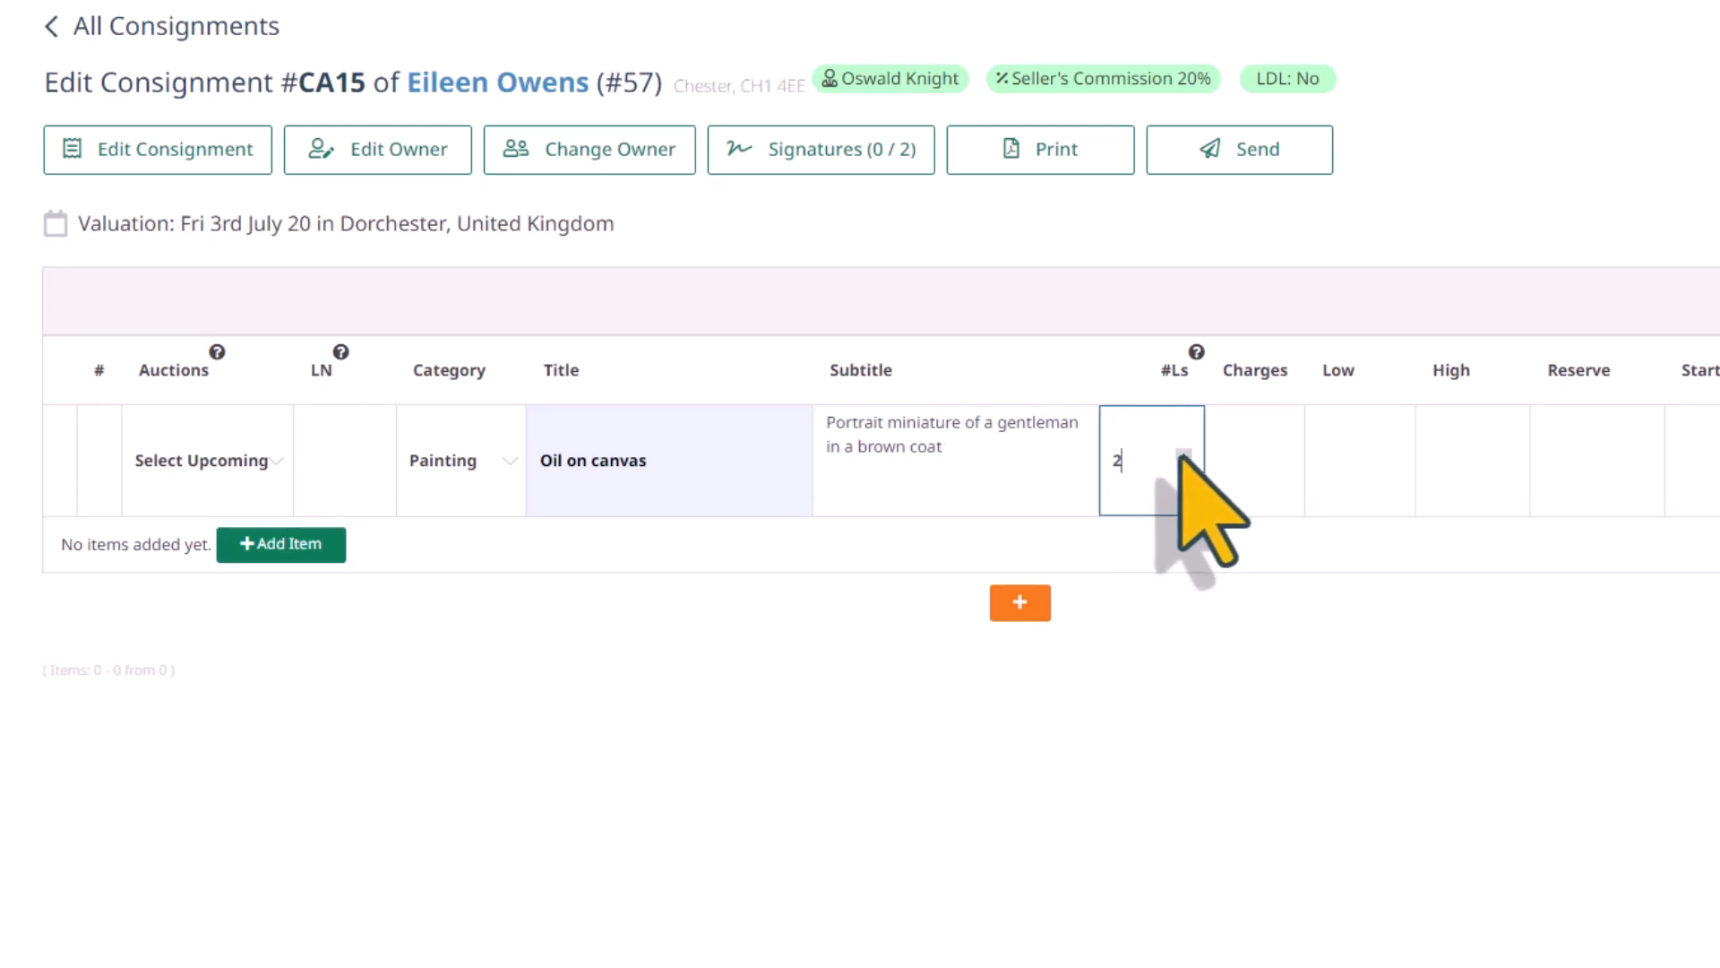
click(1184, 465)
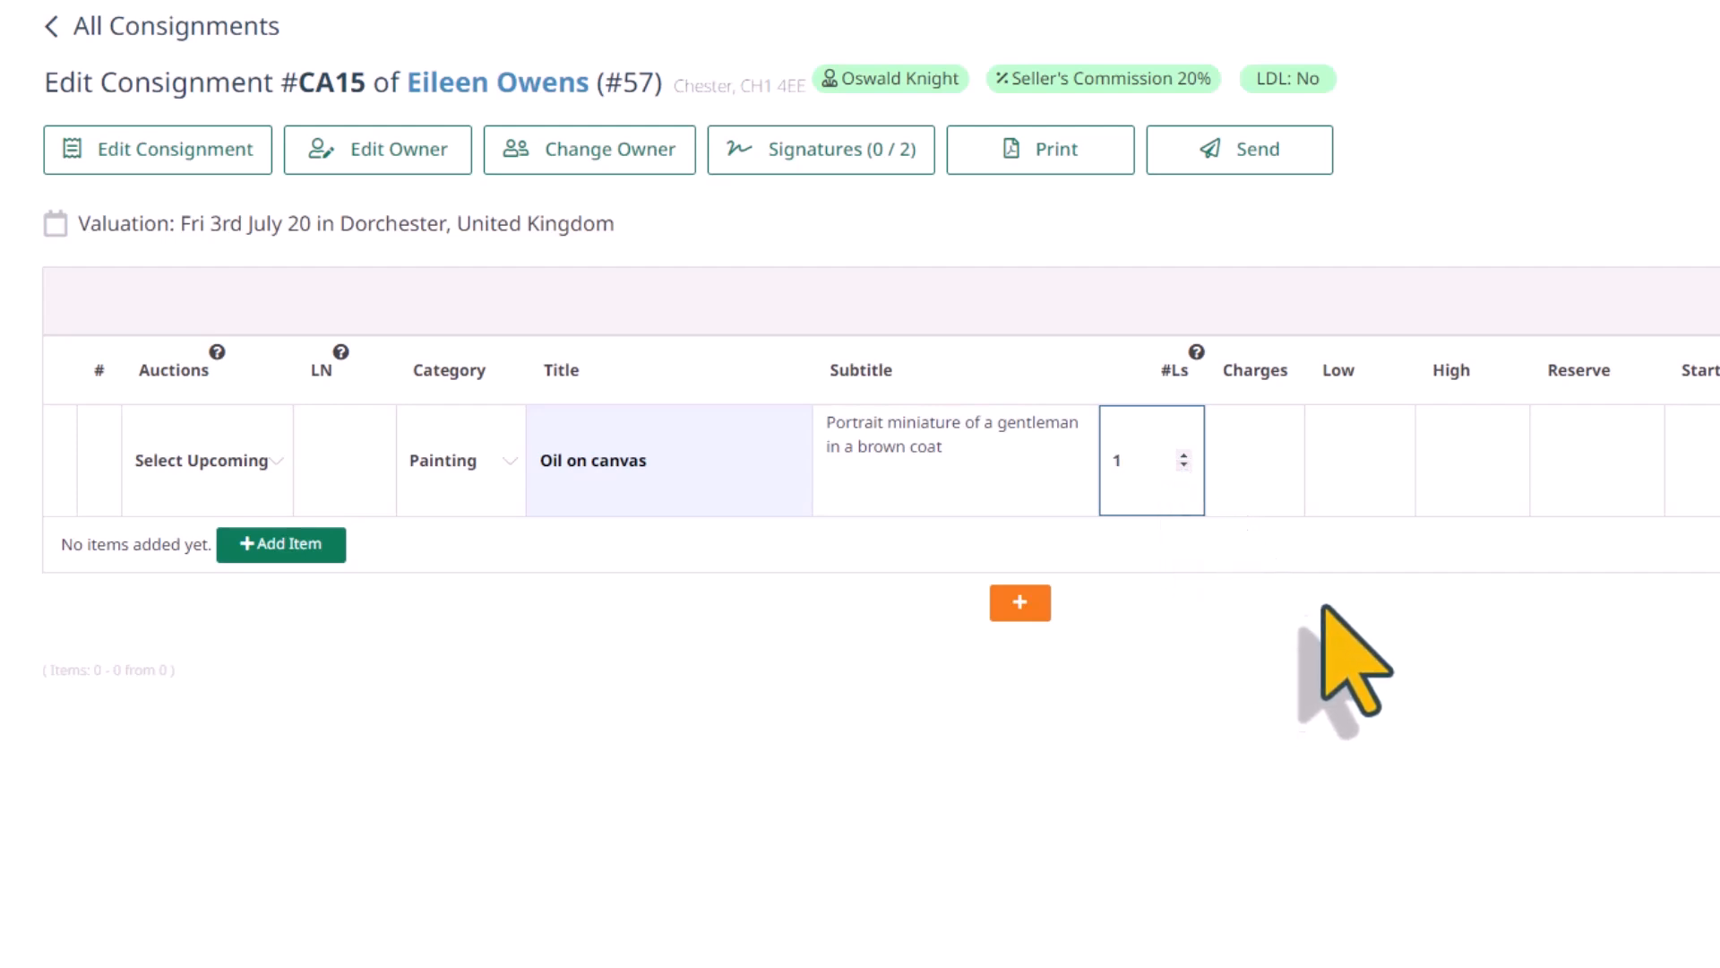
Set the item's low estimate to 200 and its high estimate to 300
click(1141, 381)
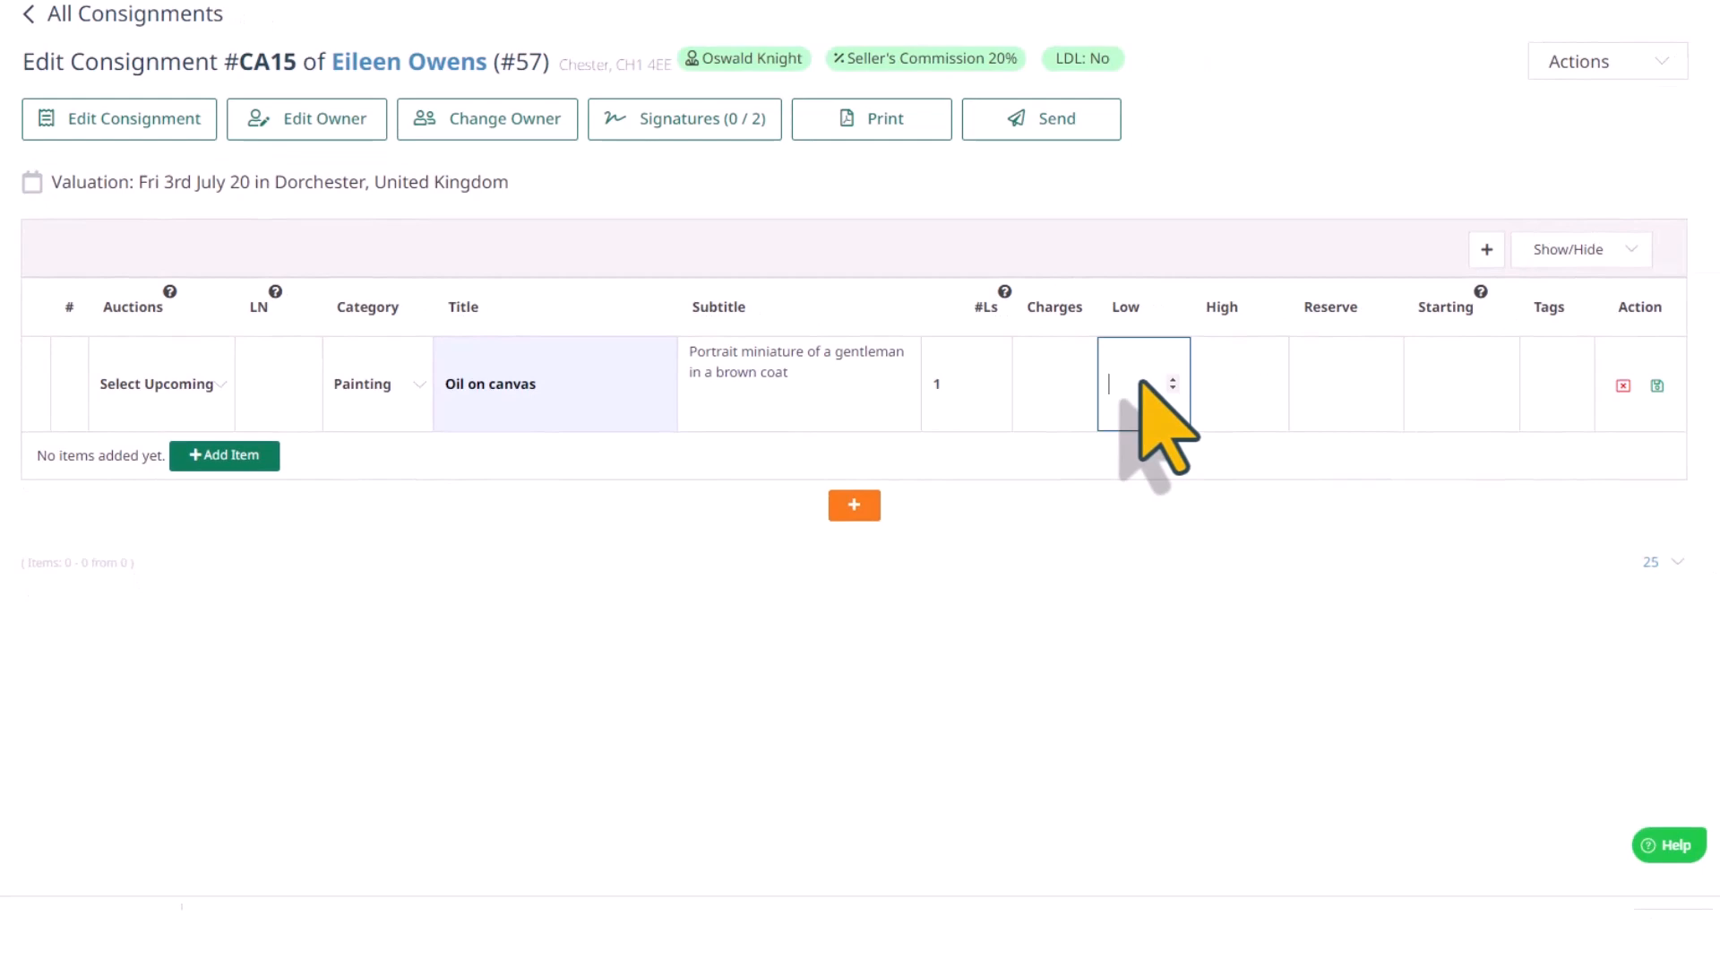
text(200)
click(1239, 376)
text(00)
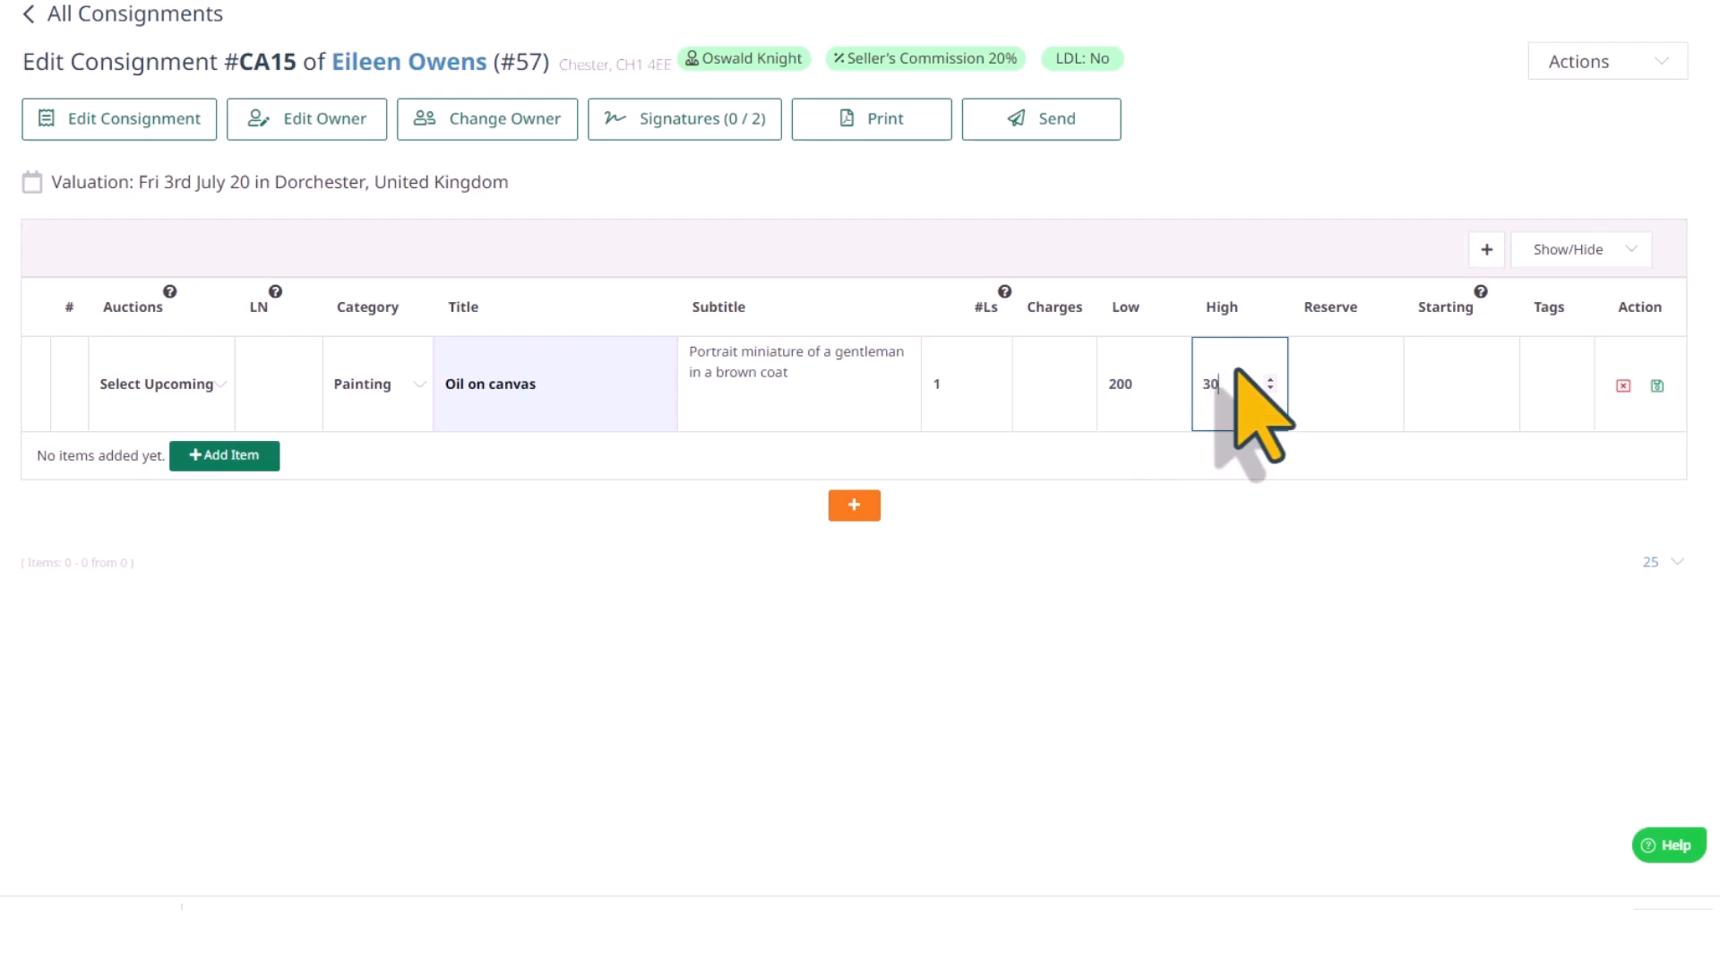
Set the item's reserve to 150 and starting price to 140, and save the item
click(1350, 367)
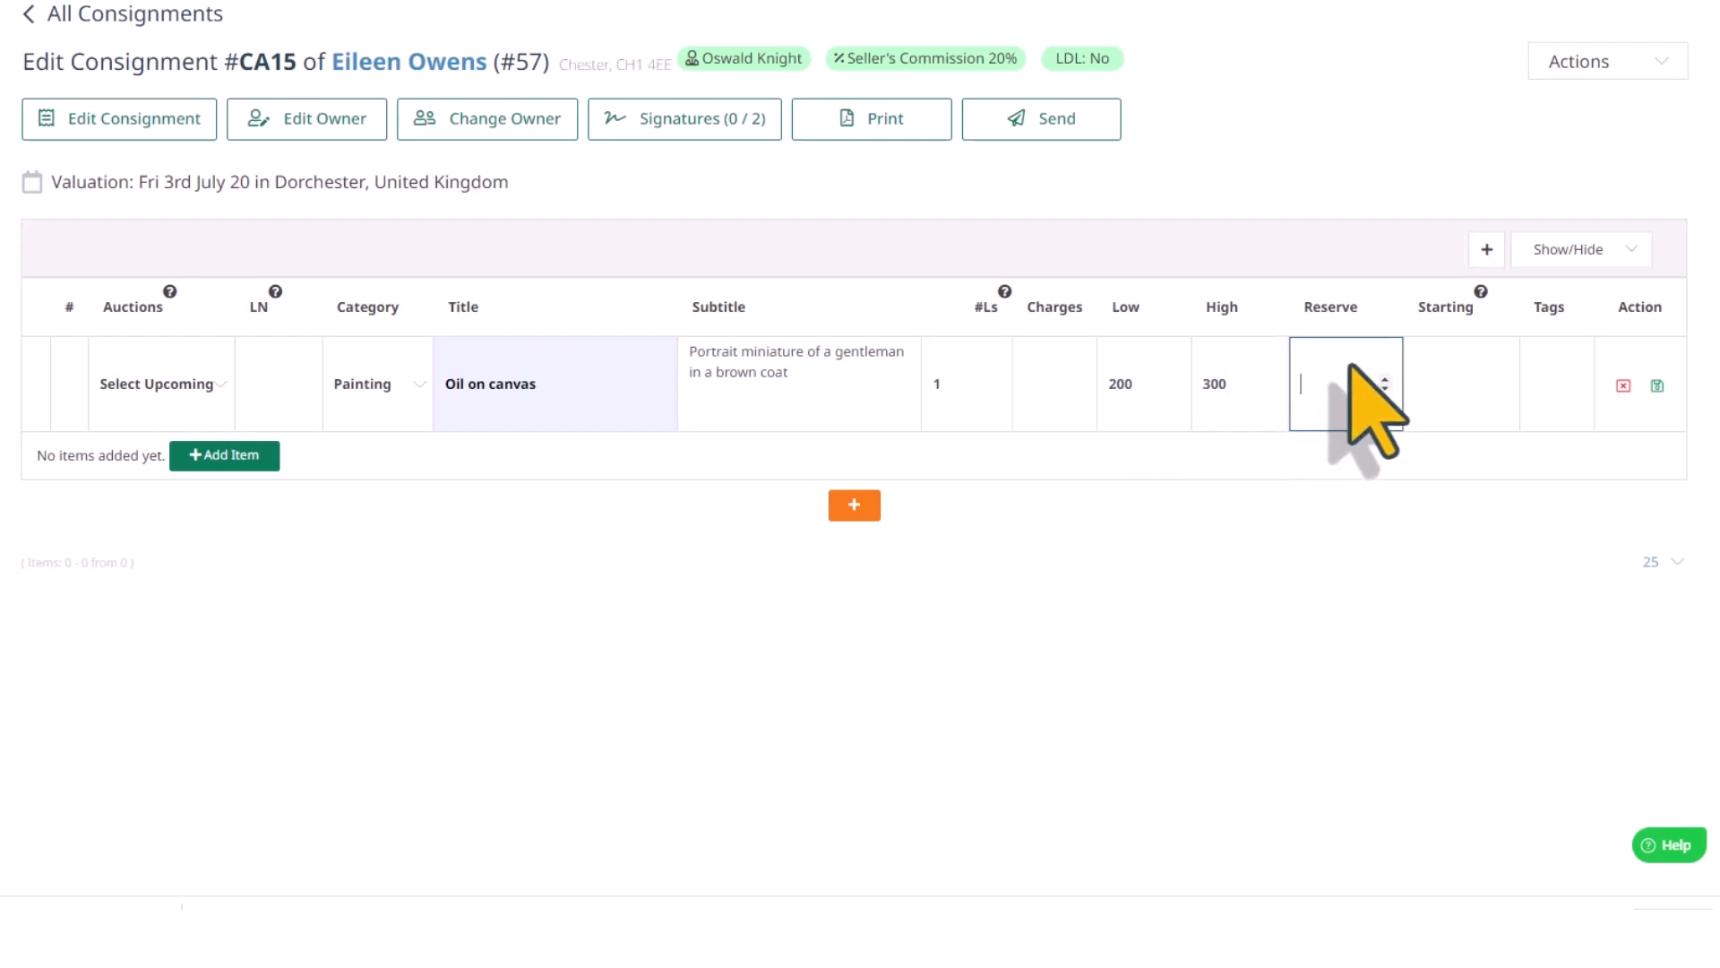
text(150)
key(Tab)
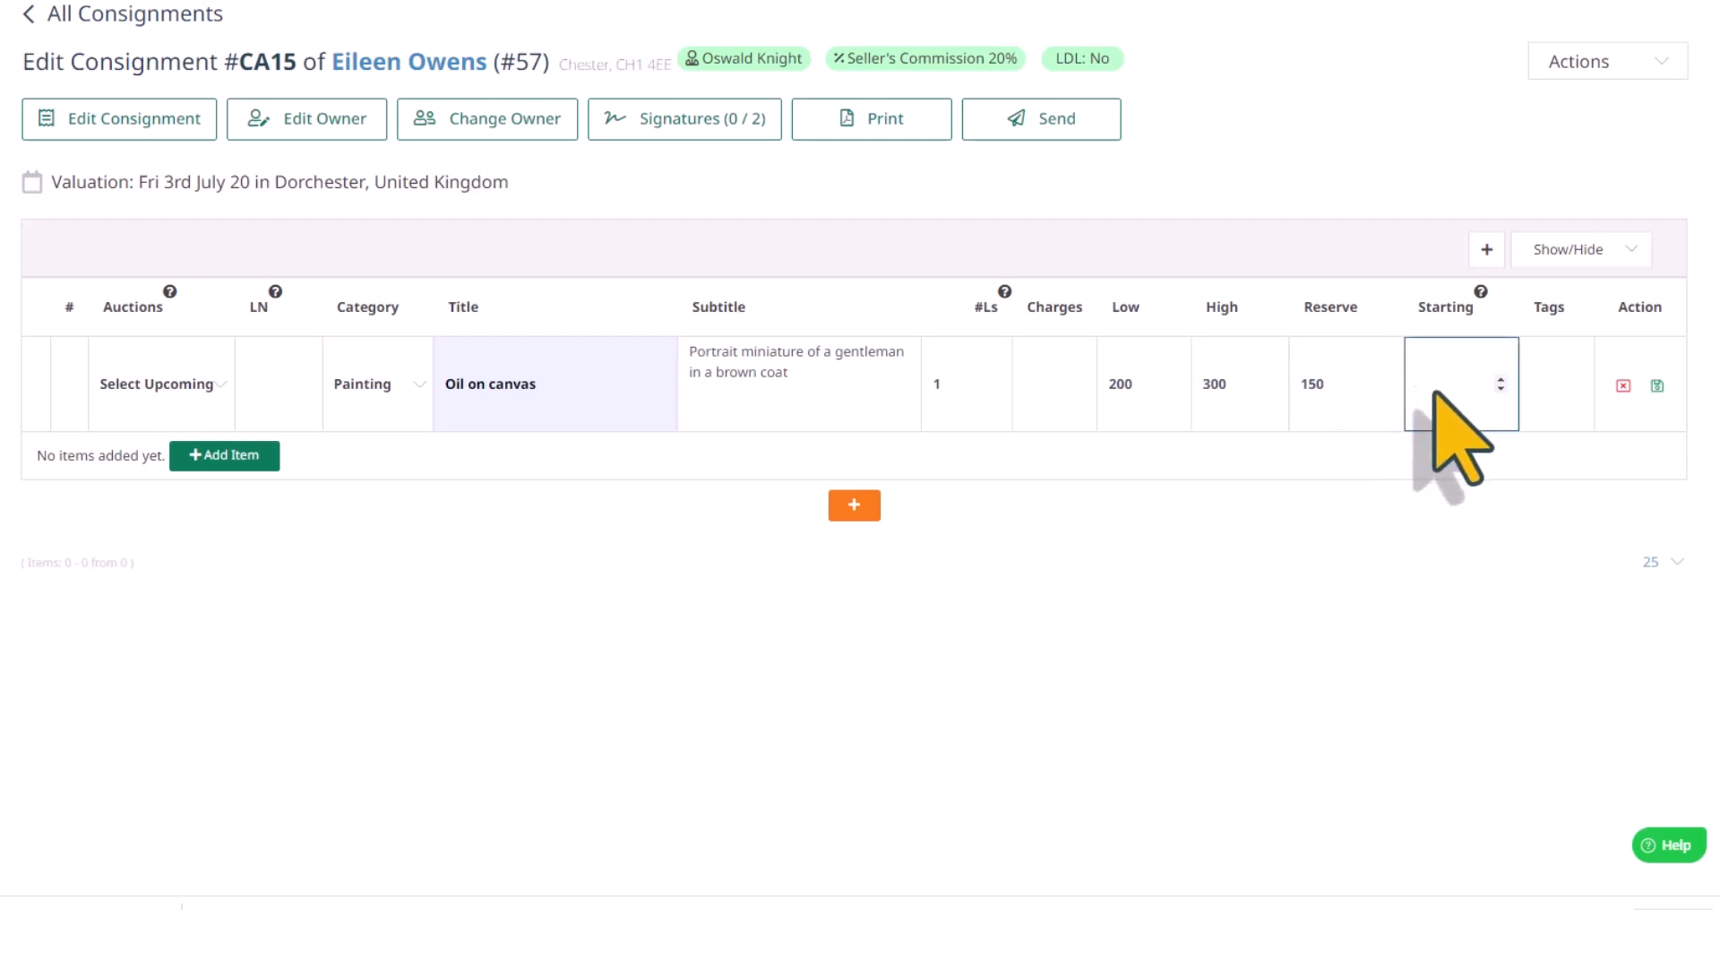
text(140)
click(1559, 403)
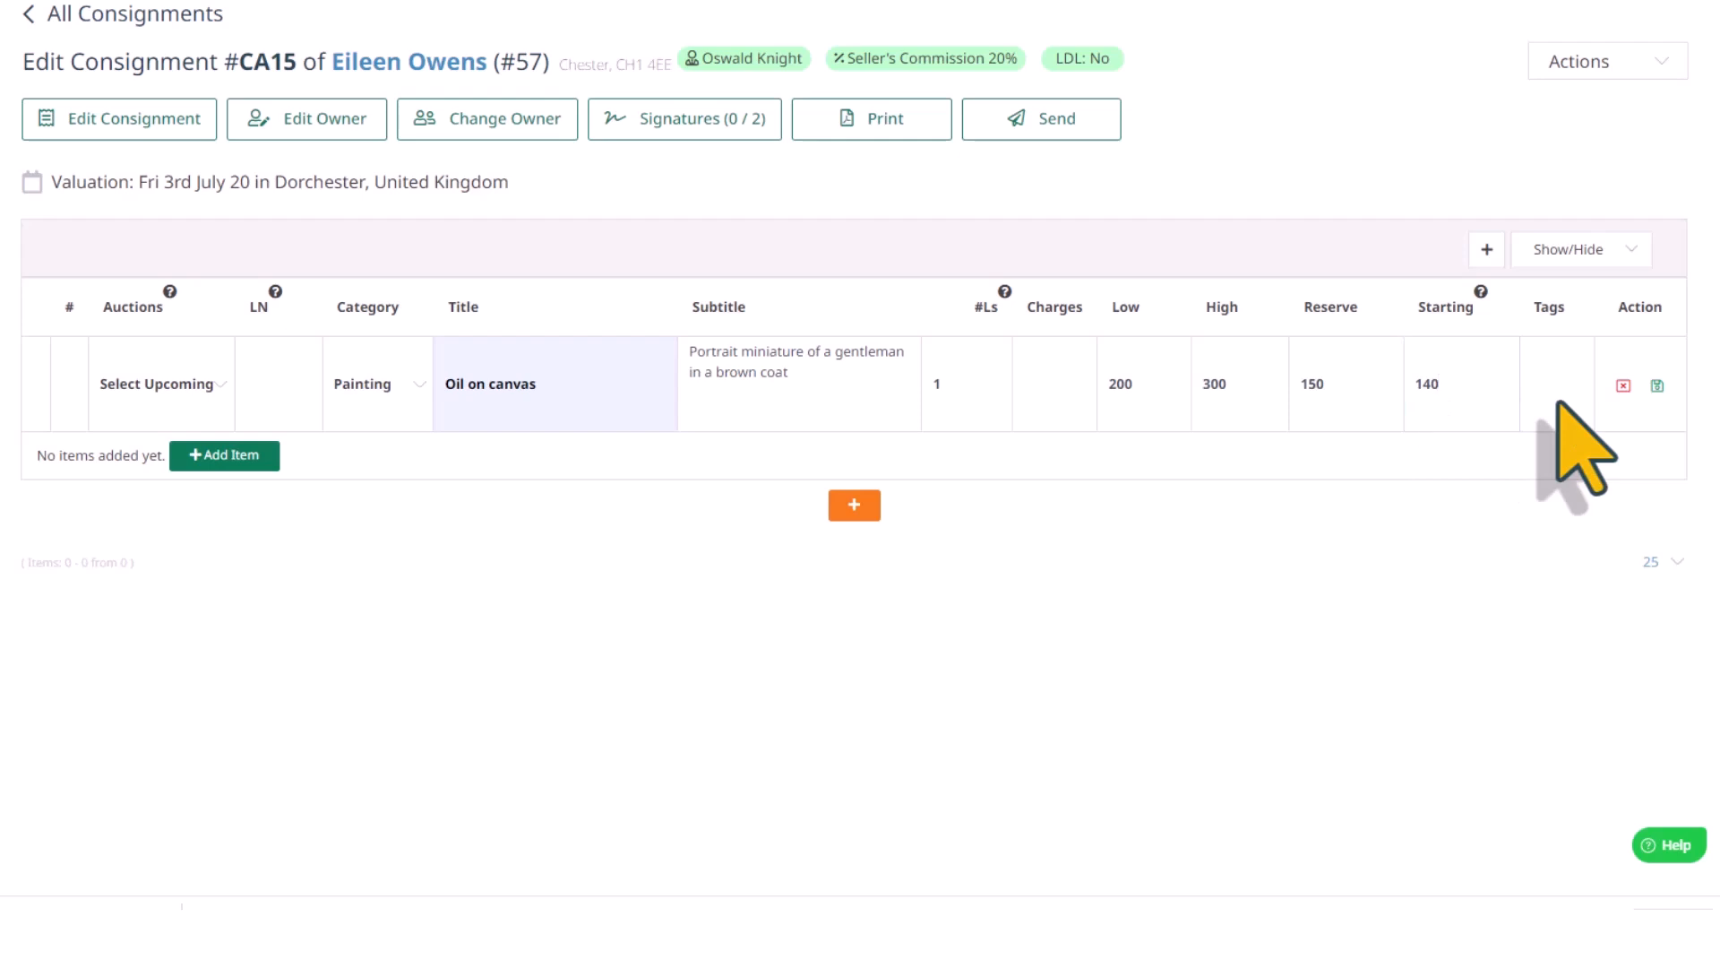
click(1657, 385)
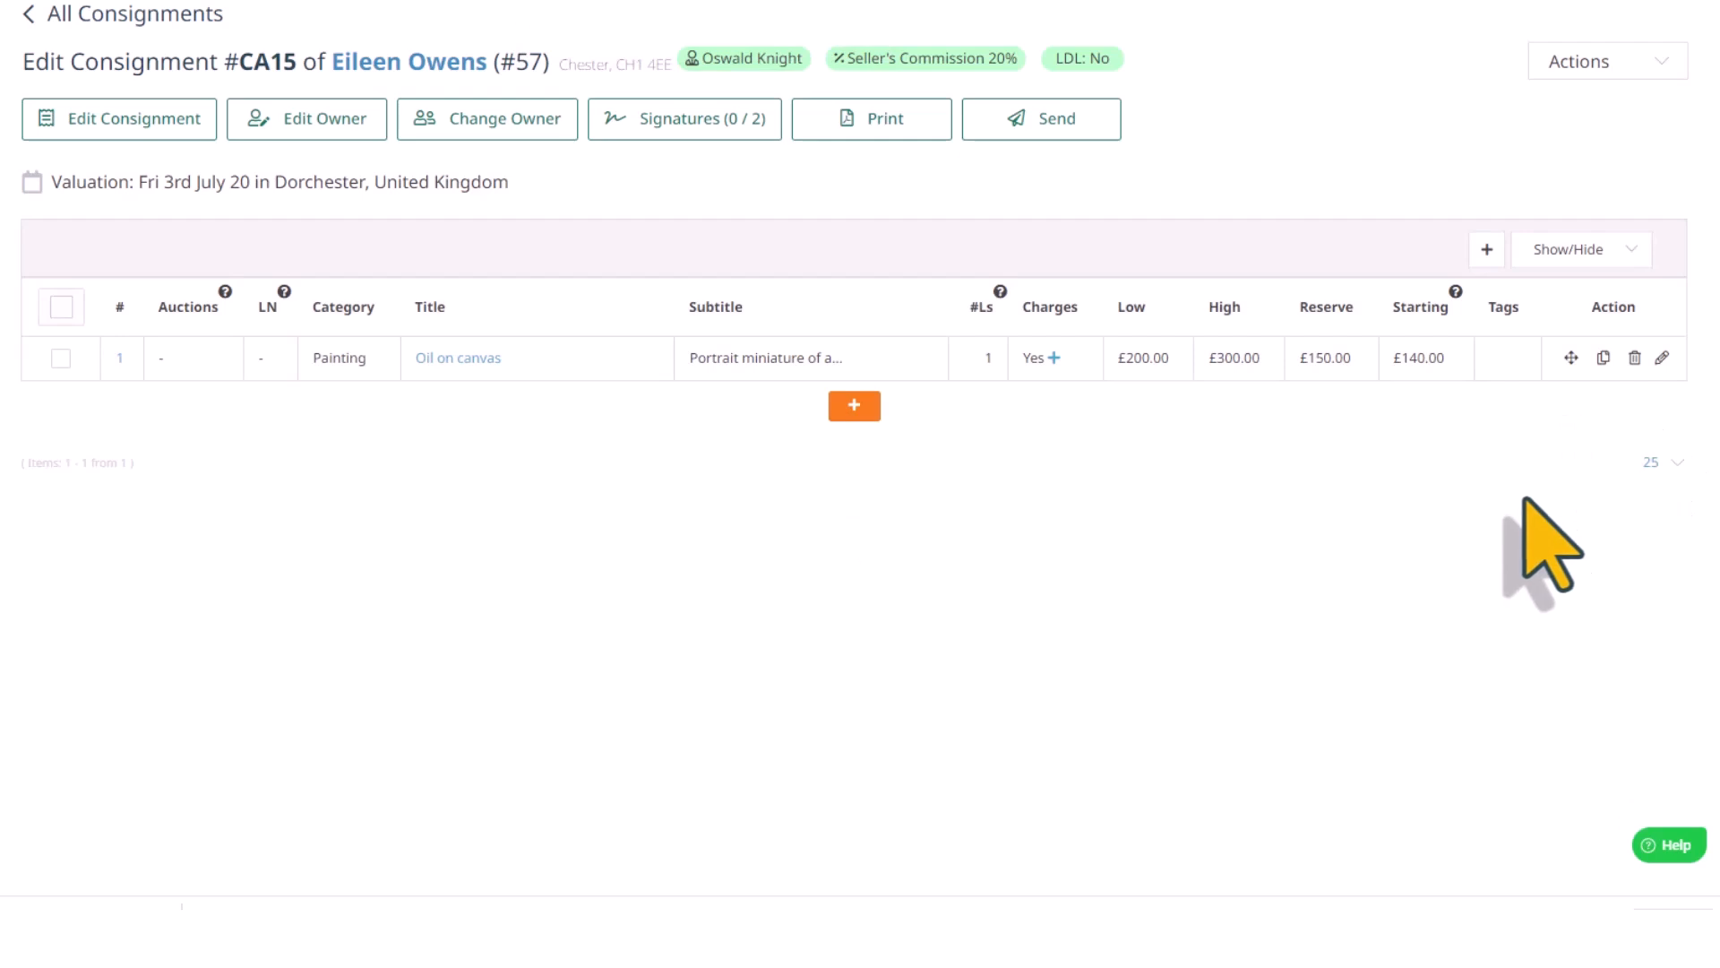
Replicate the "Oil on canvas" item to create 2 copies in the consignment
click(854, 407)
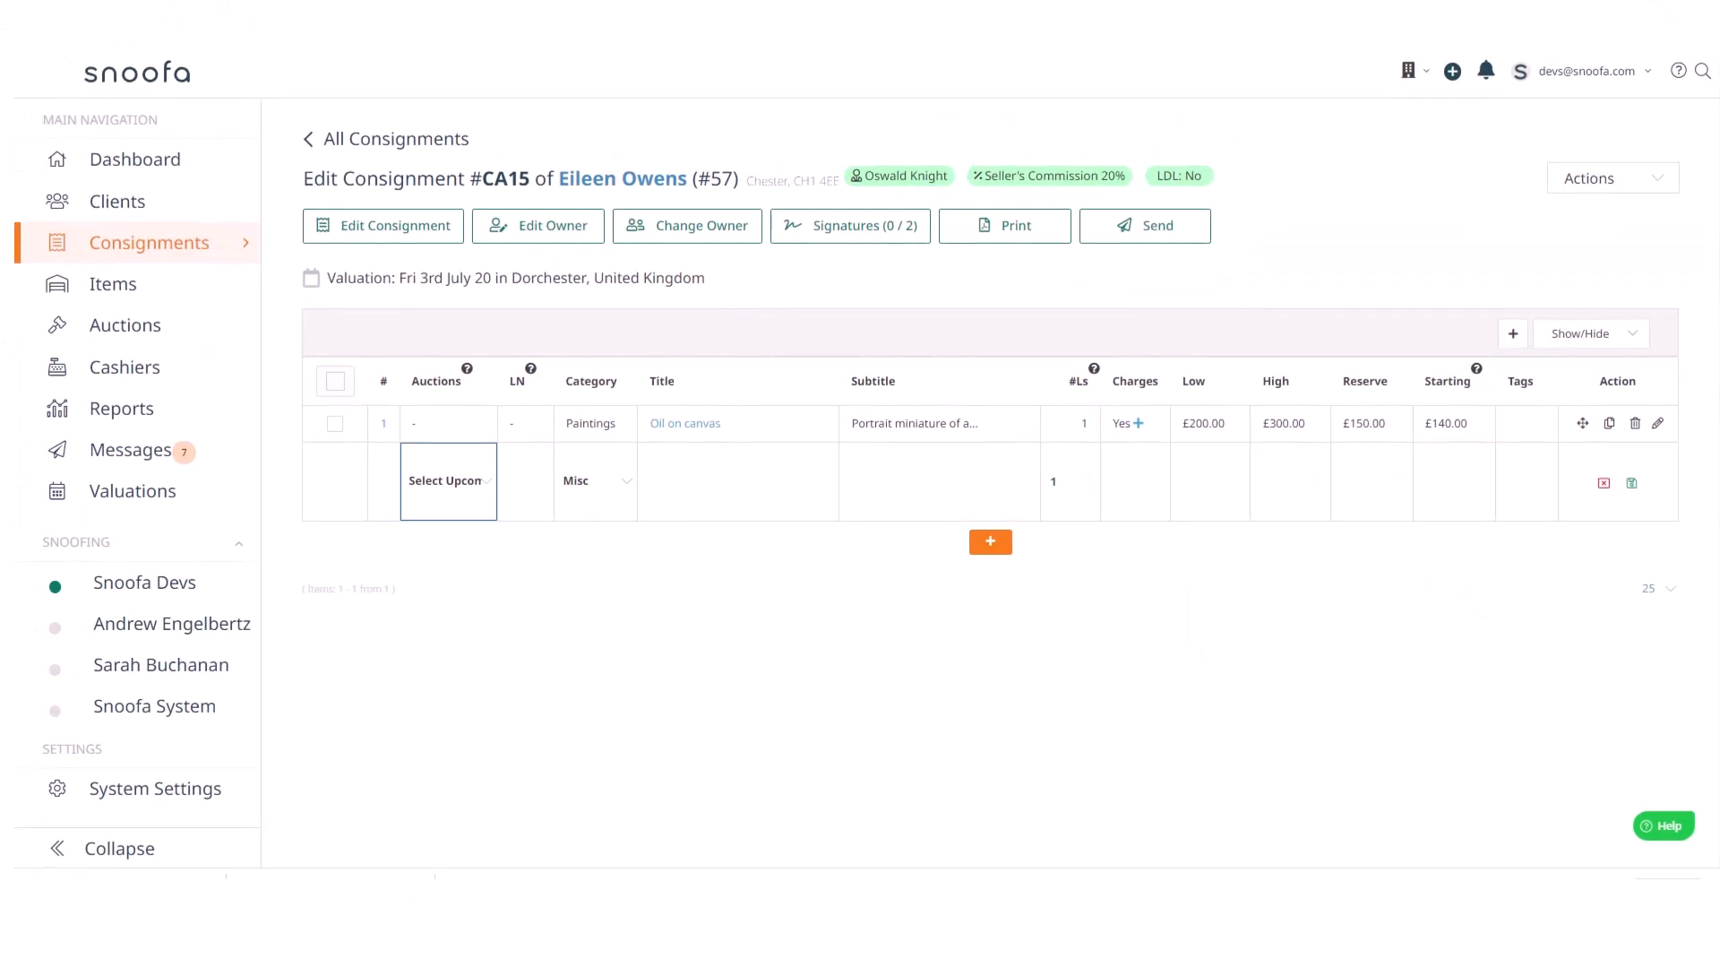
click(1610, 424)
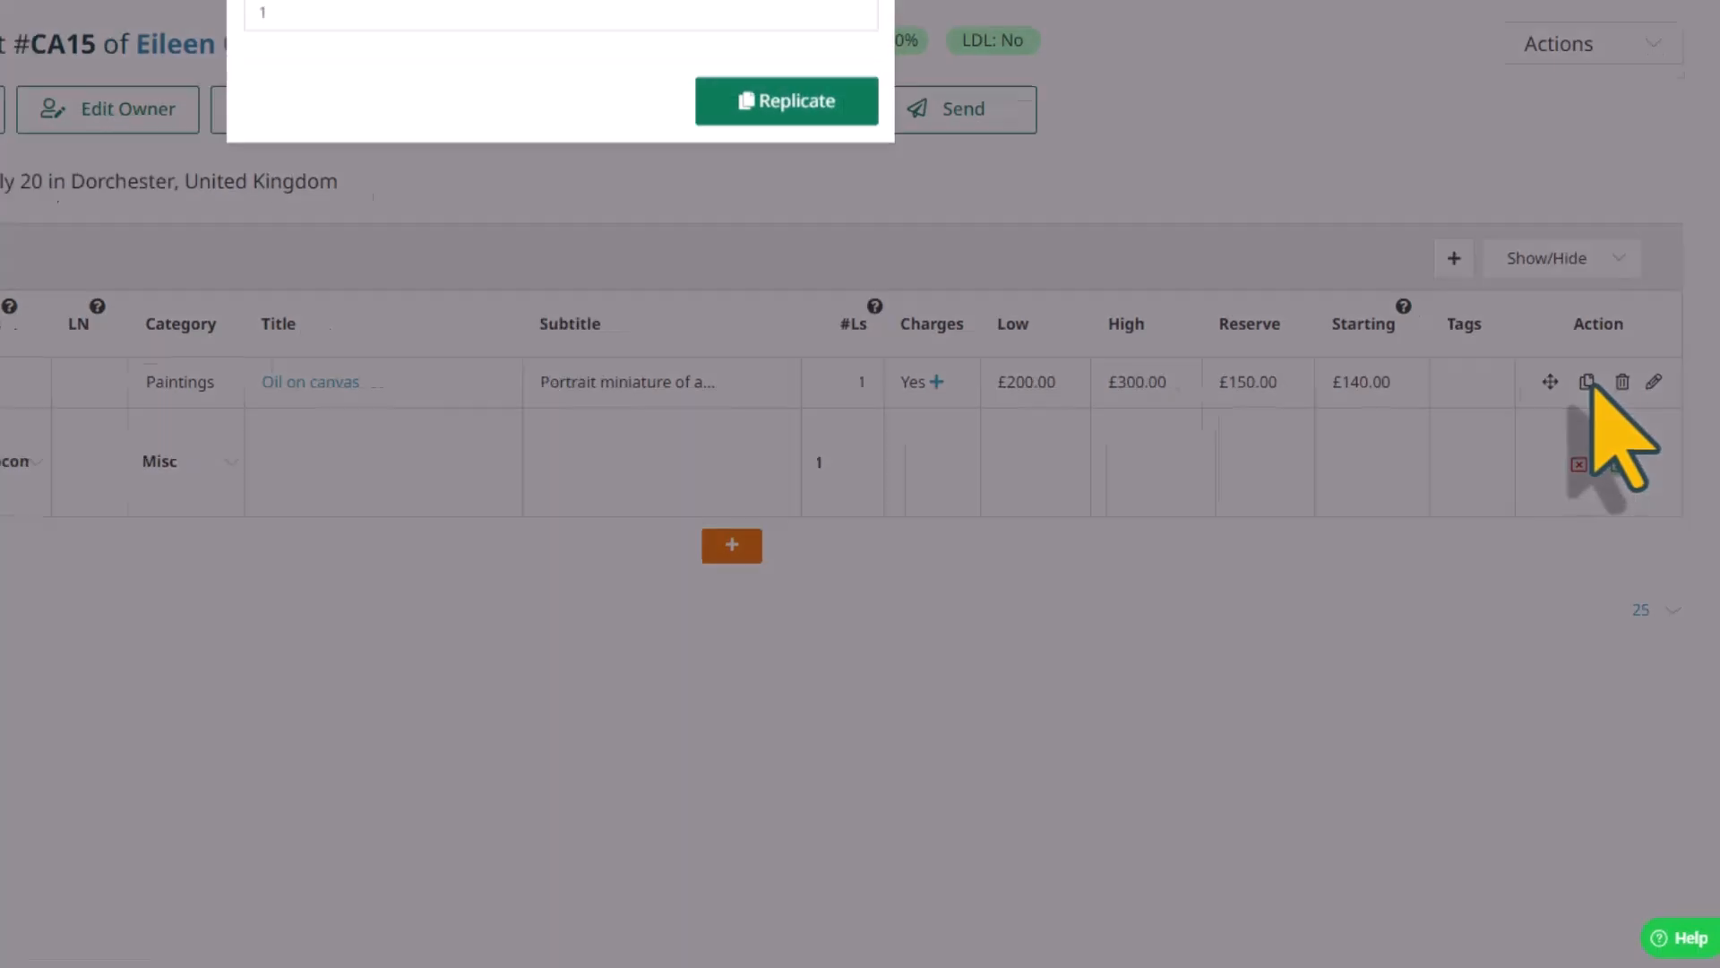
double_click(643, 182)
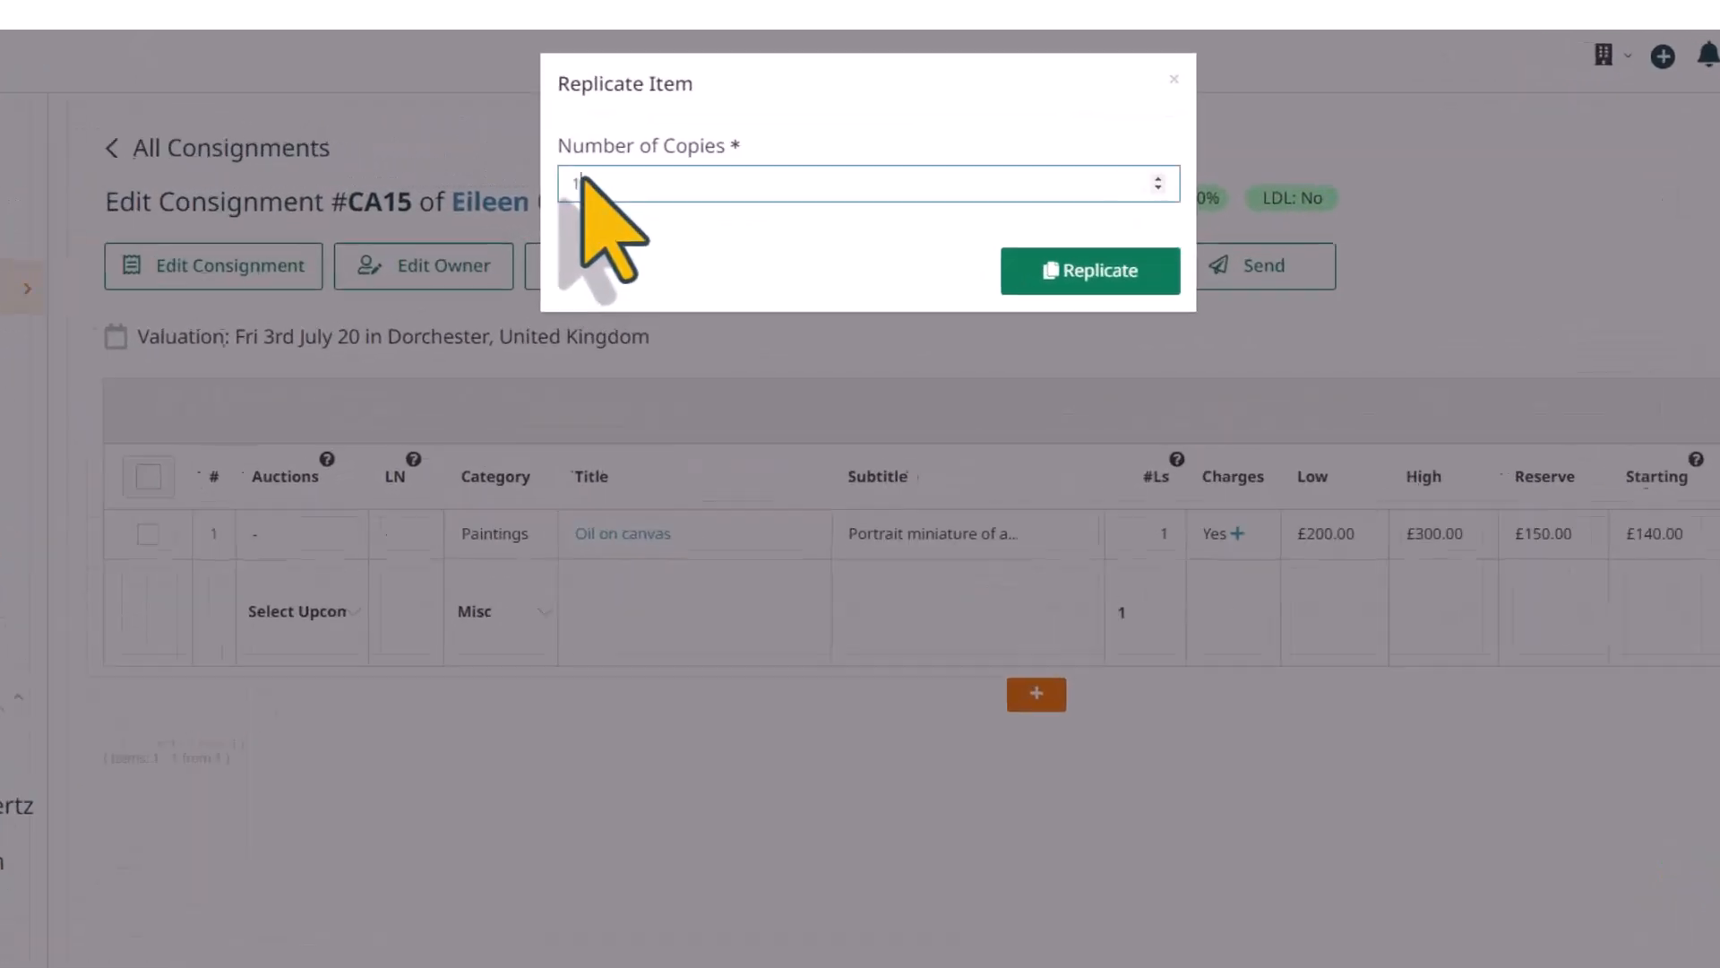
text(2)
click(1120, 284)
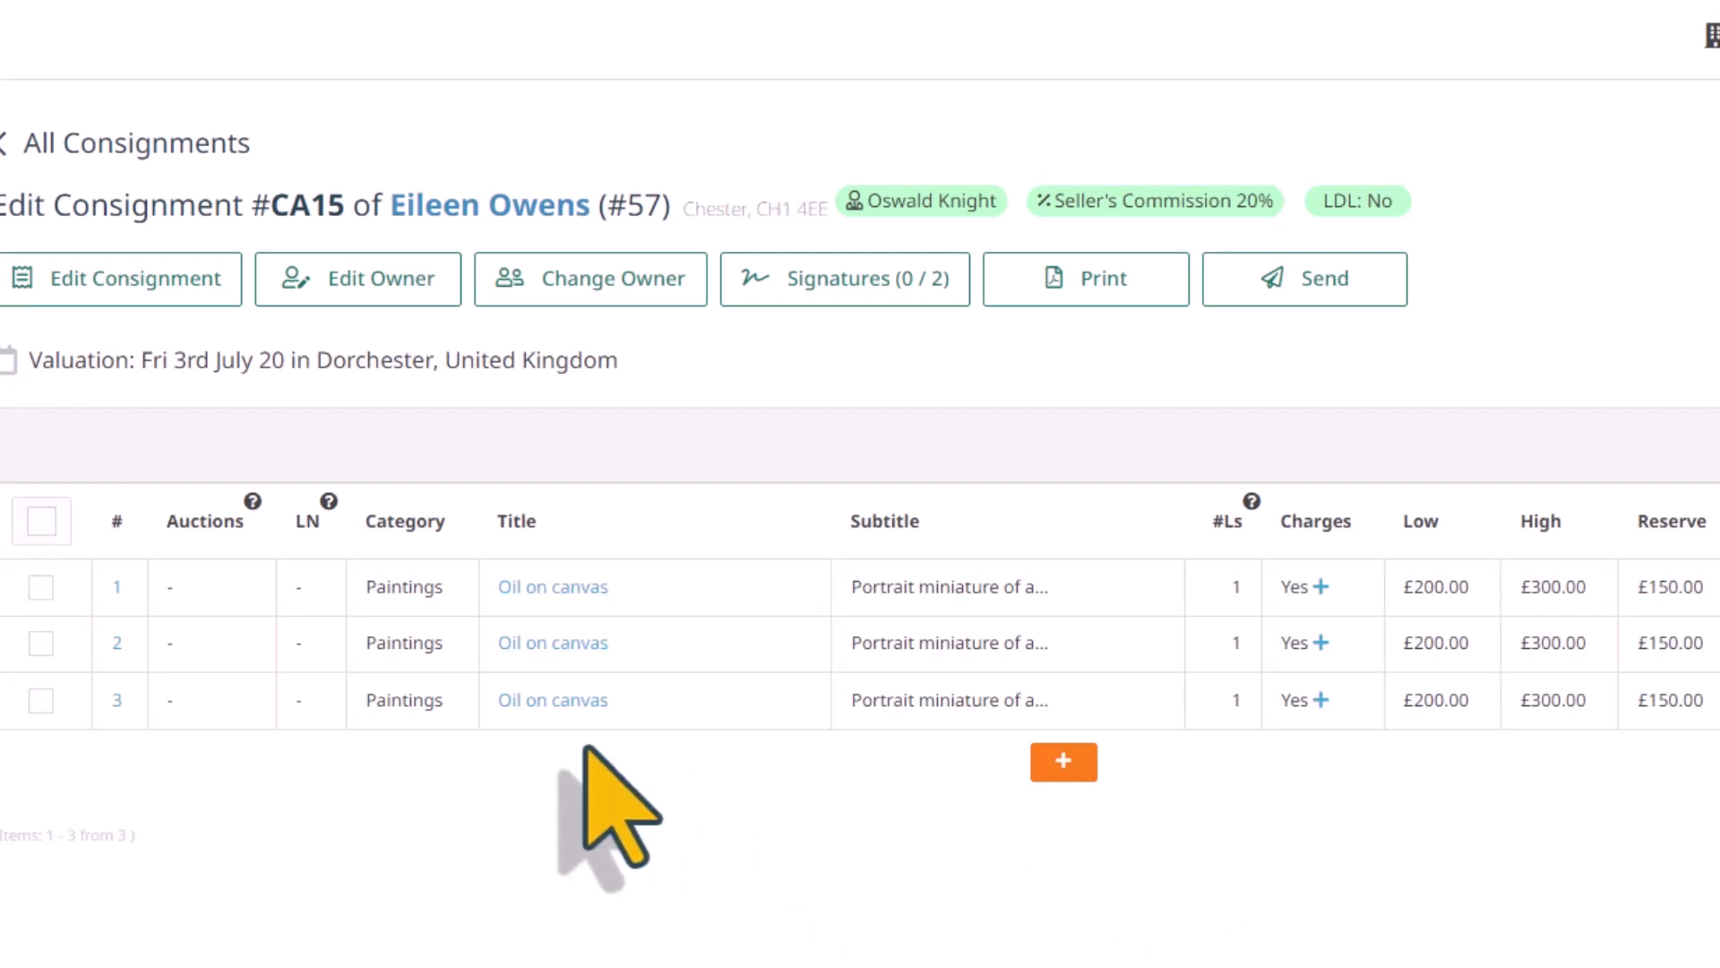
Open the first "Oil on canvas" item of the consignment and add the tag "Specialist to check"
click(118, 590)
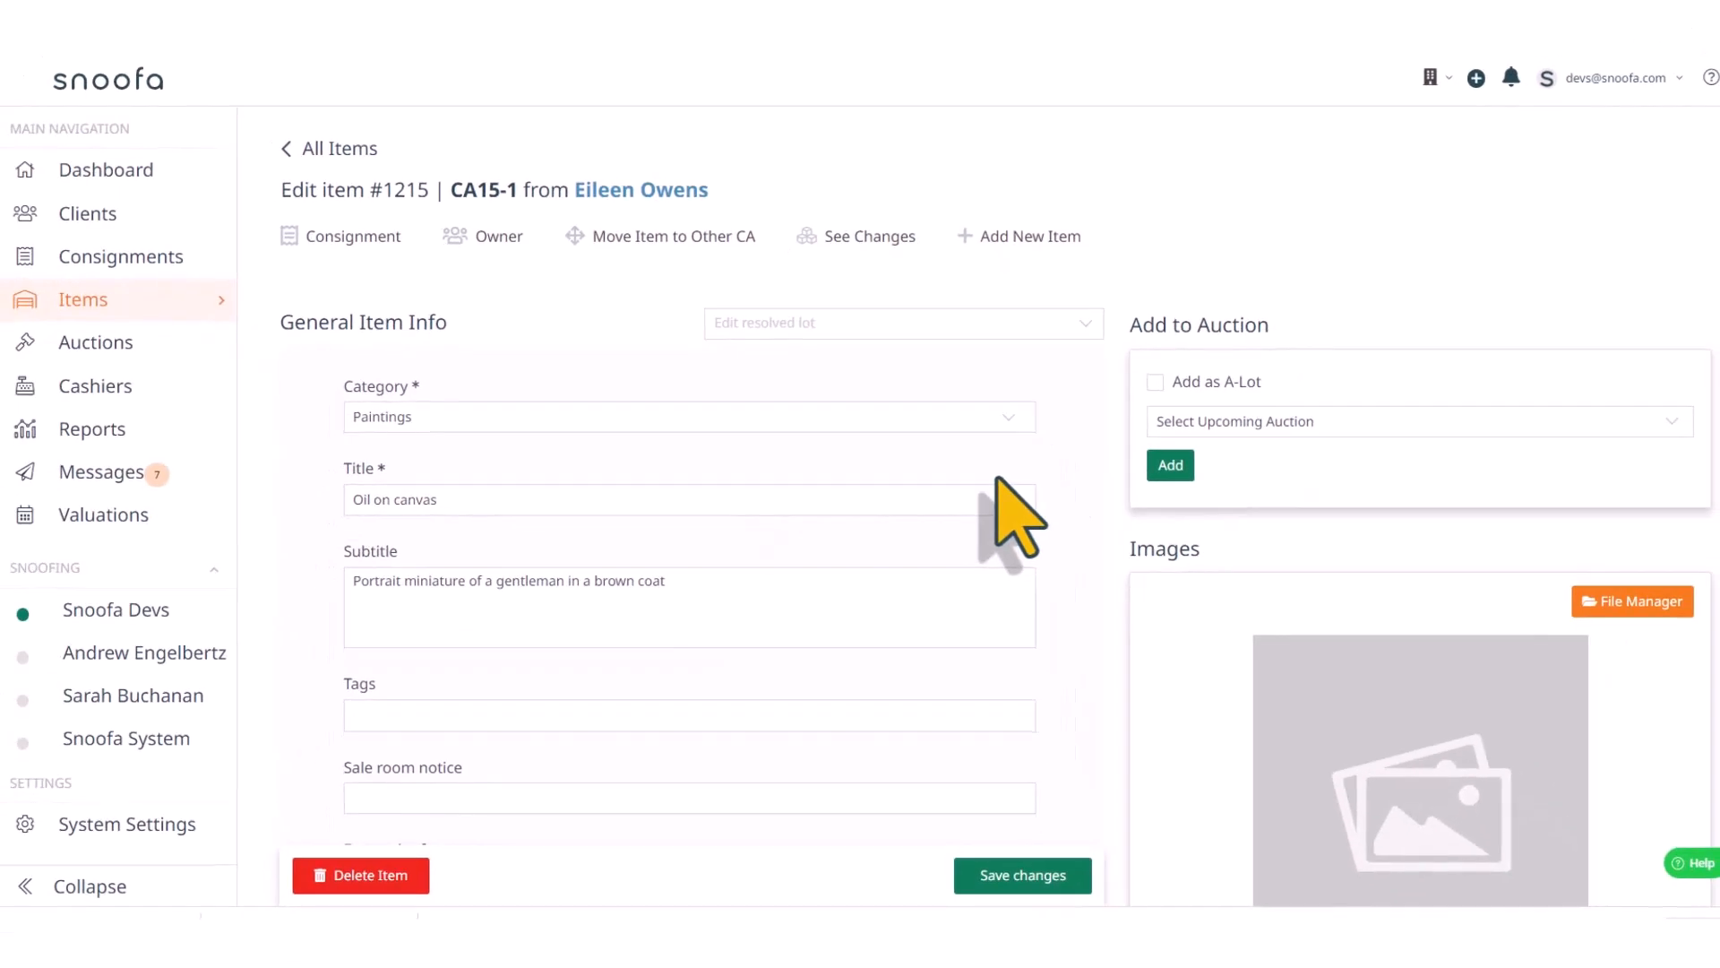
scroll(999, 480, down, 4)
click(375, 339)
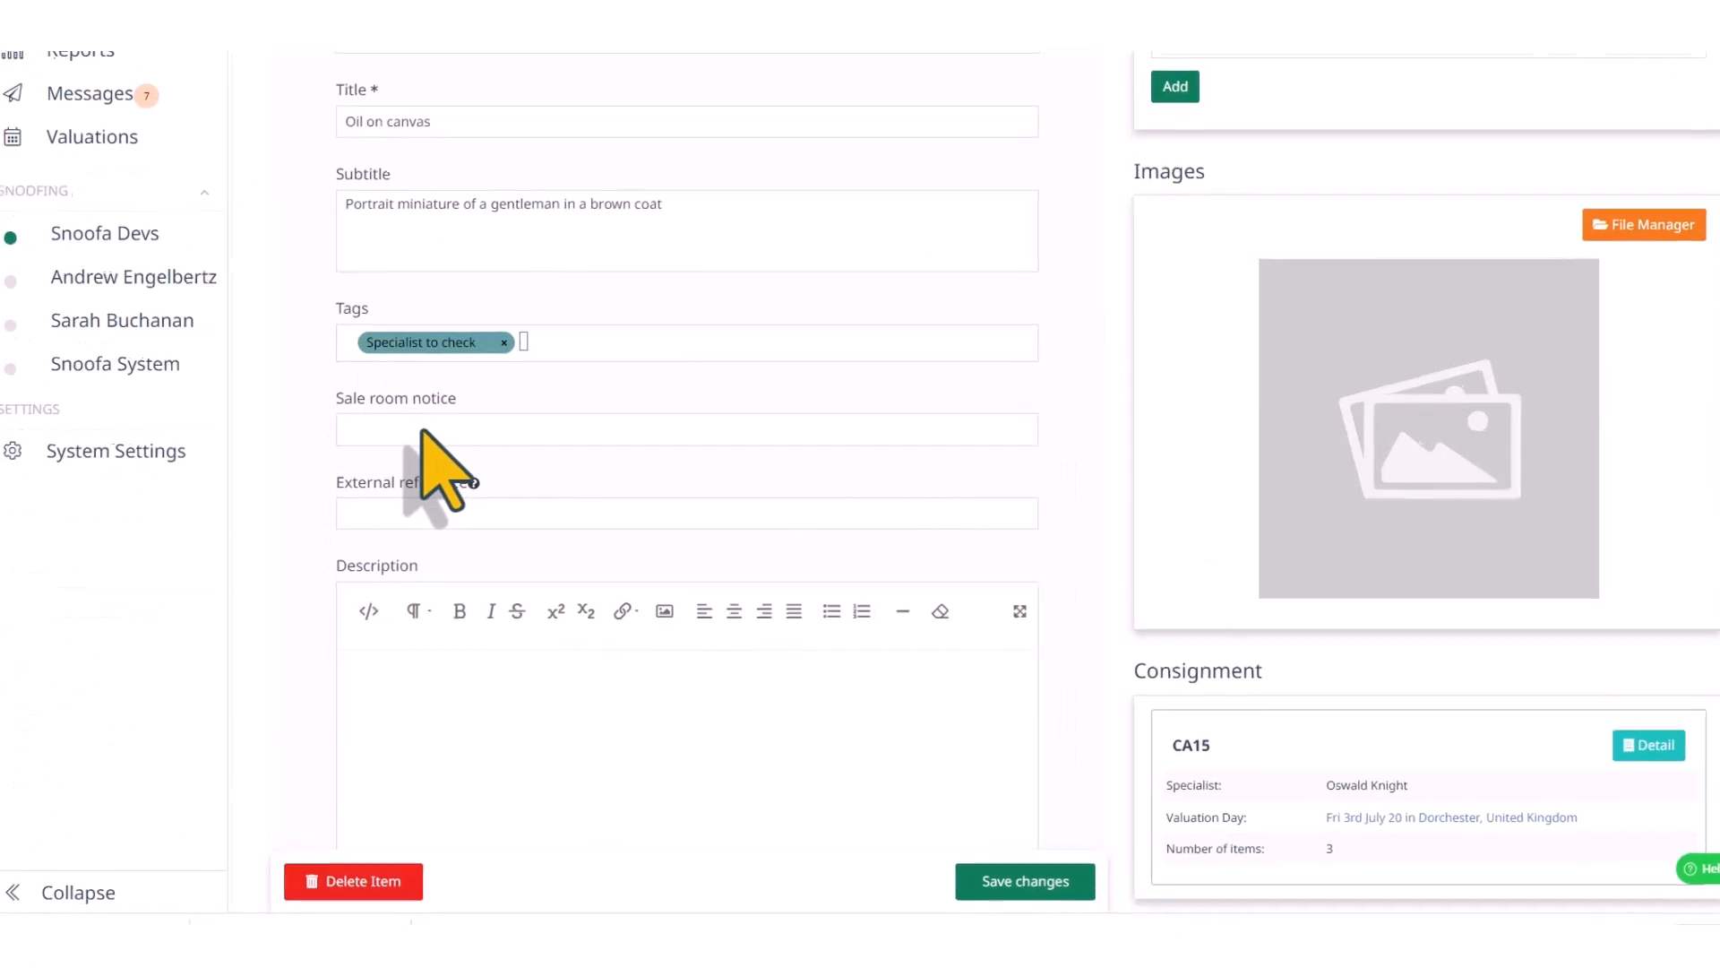
Enter "The frame is damaged" as the item's sale room notice
click(429, 430)
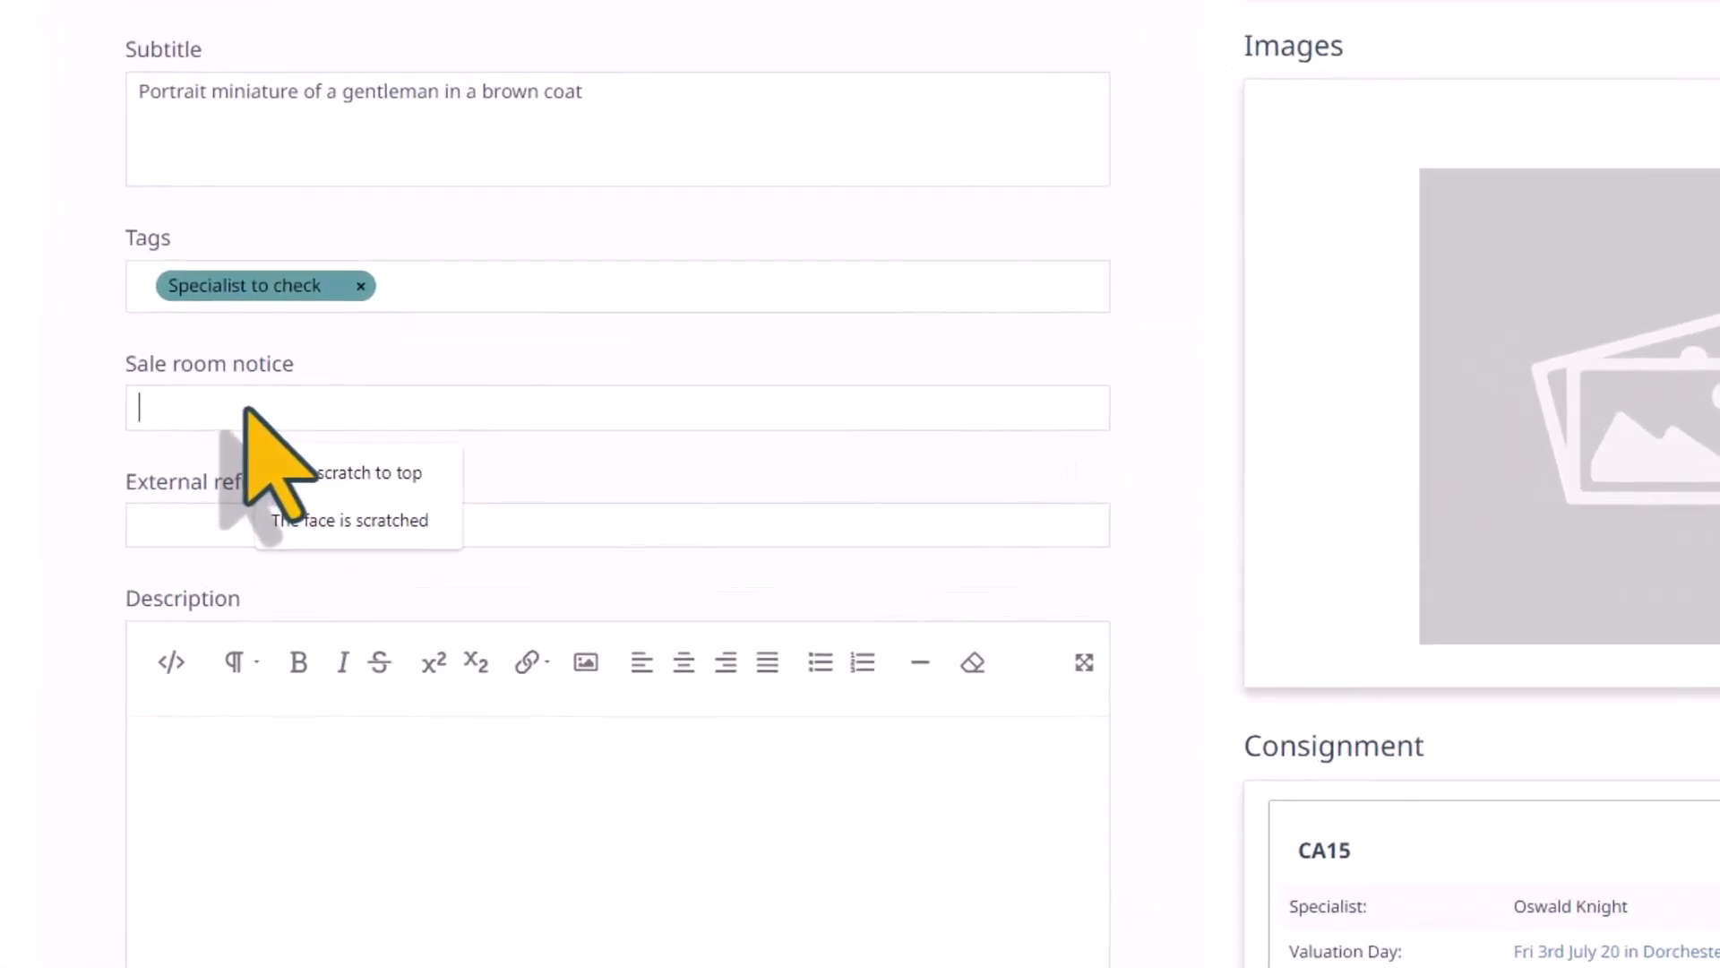
text(The frame o)
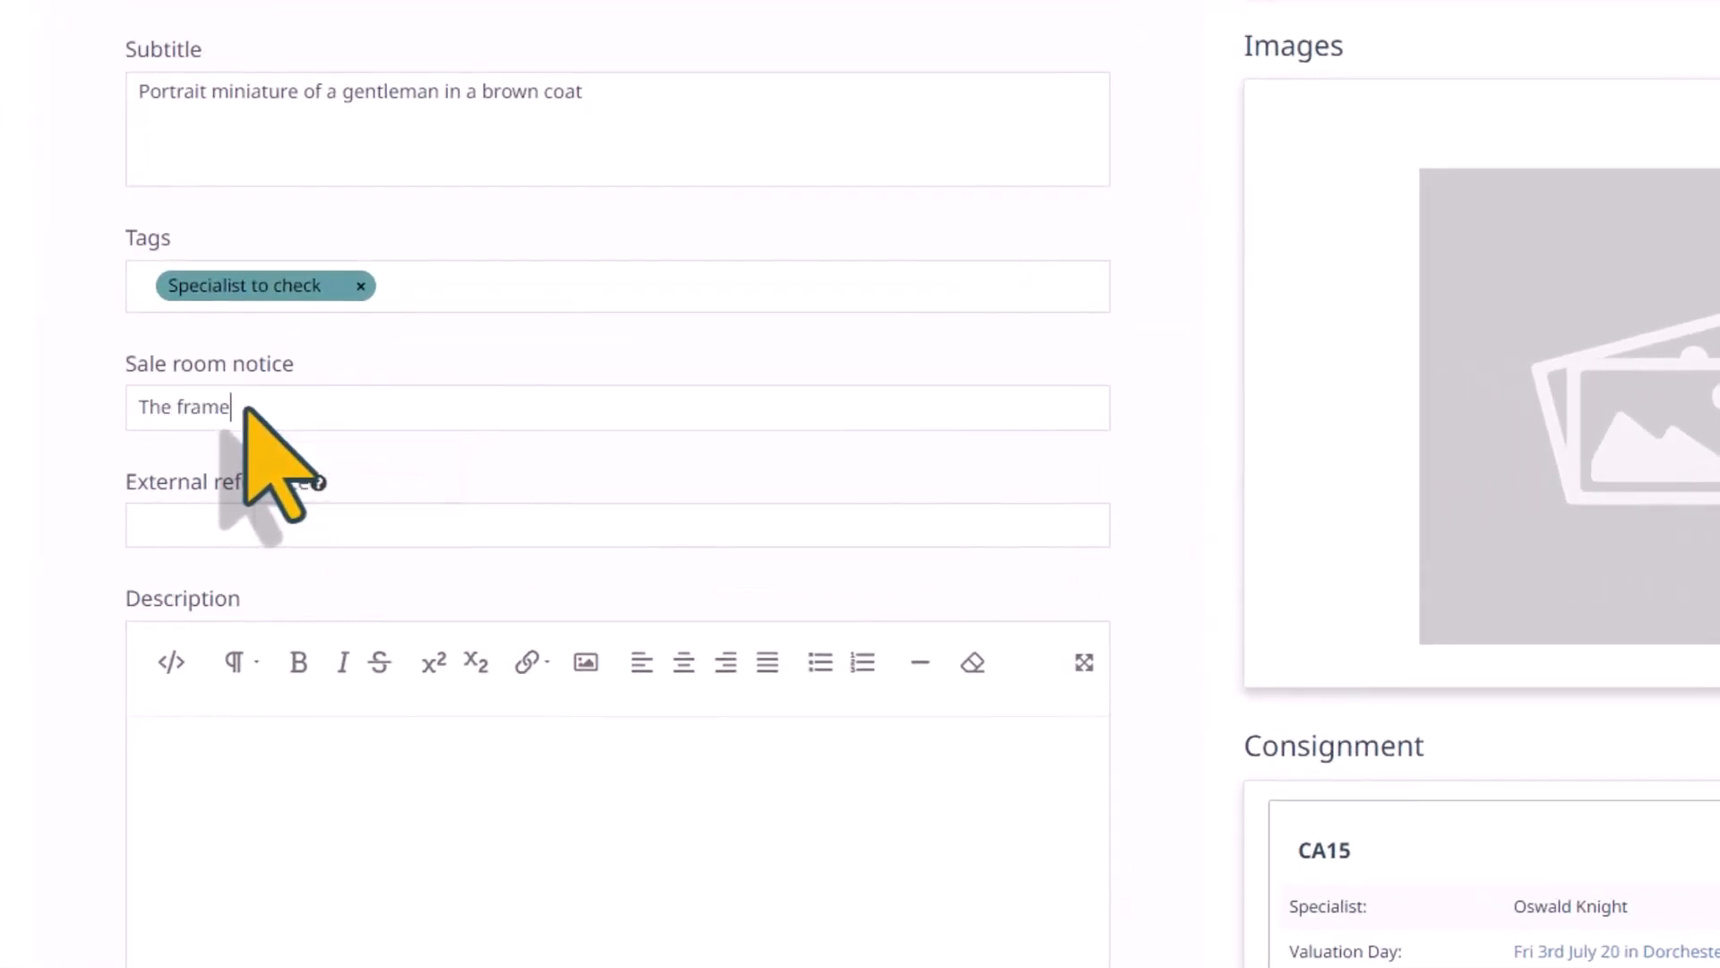
key(BackSpace)
text(is damaged)
key(Tab)
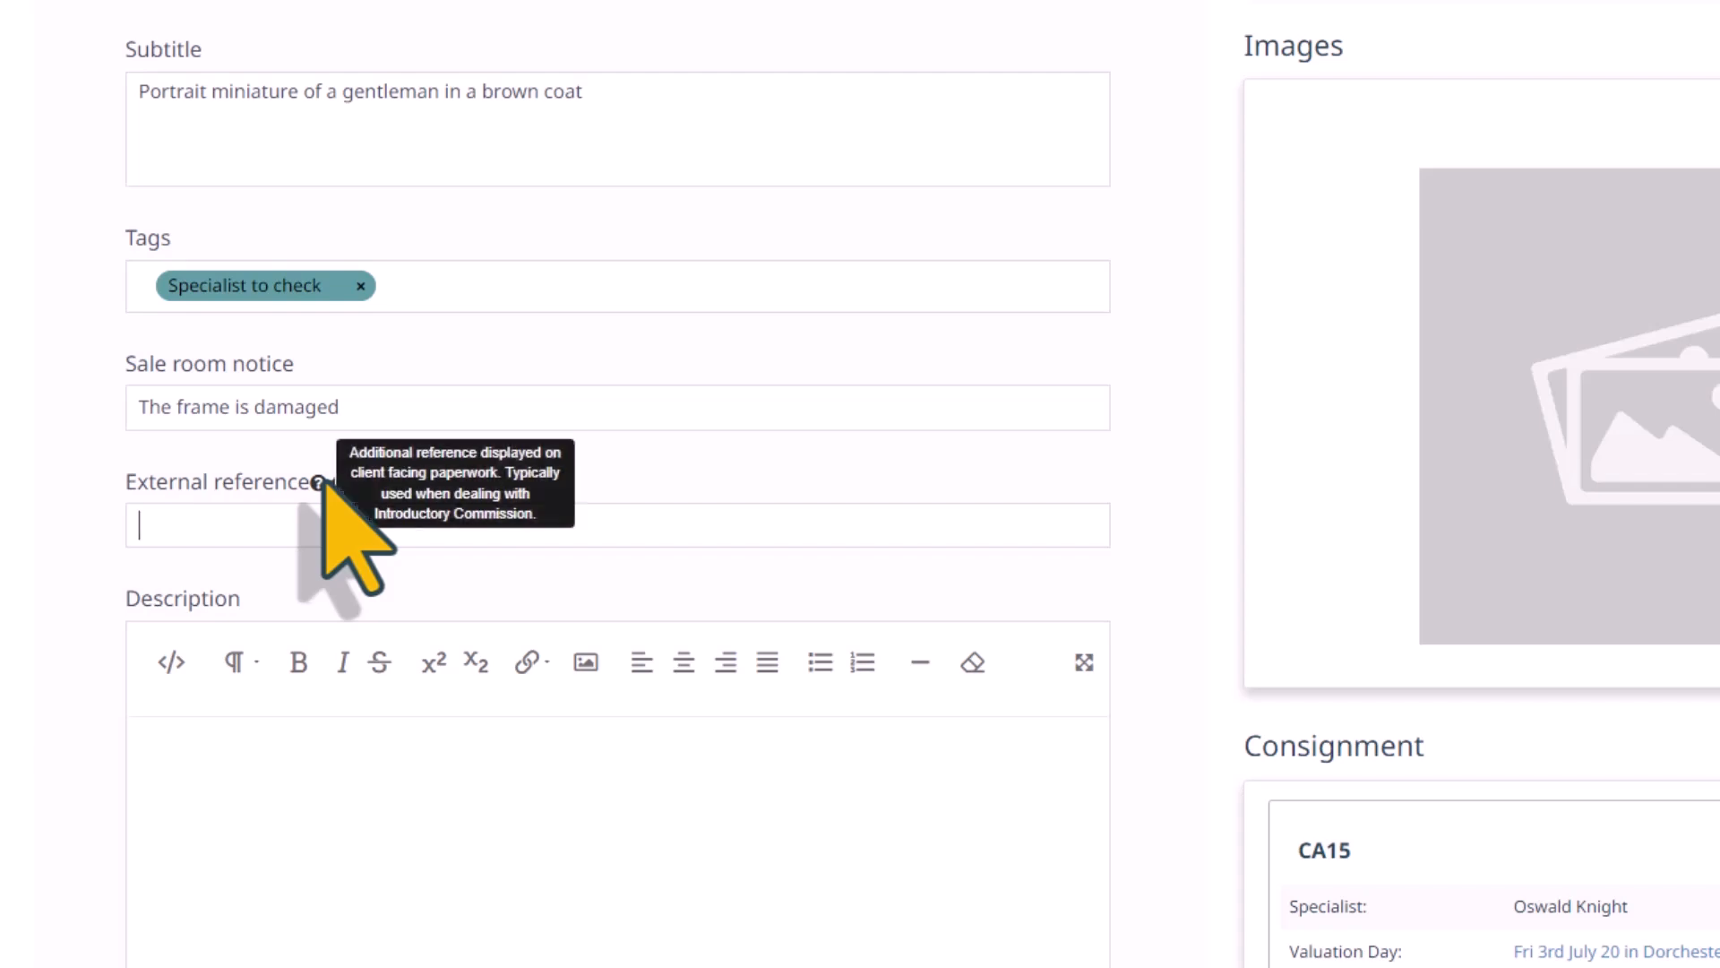
Enter Charles Foot Tayler as the artist in the item's details
scroll(268, 381, down, 3)
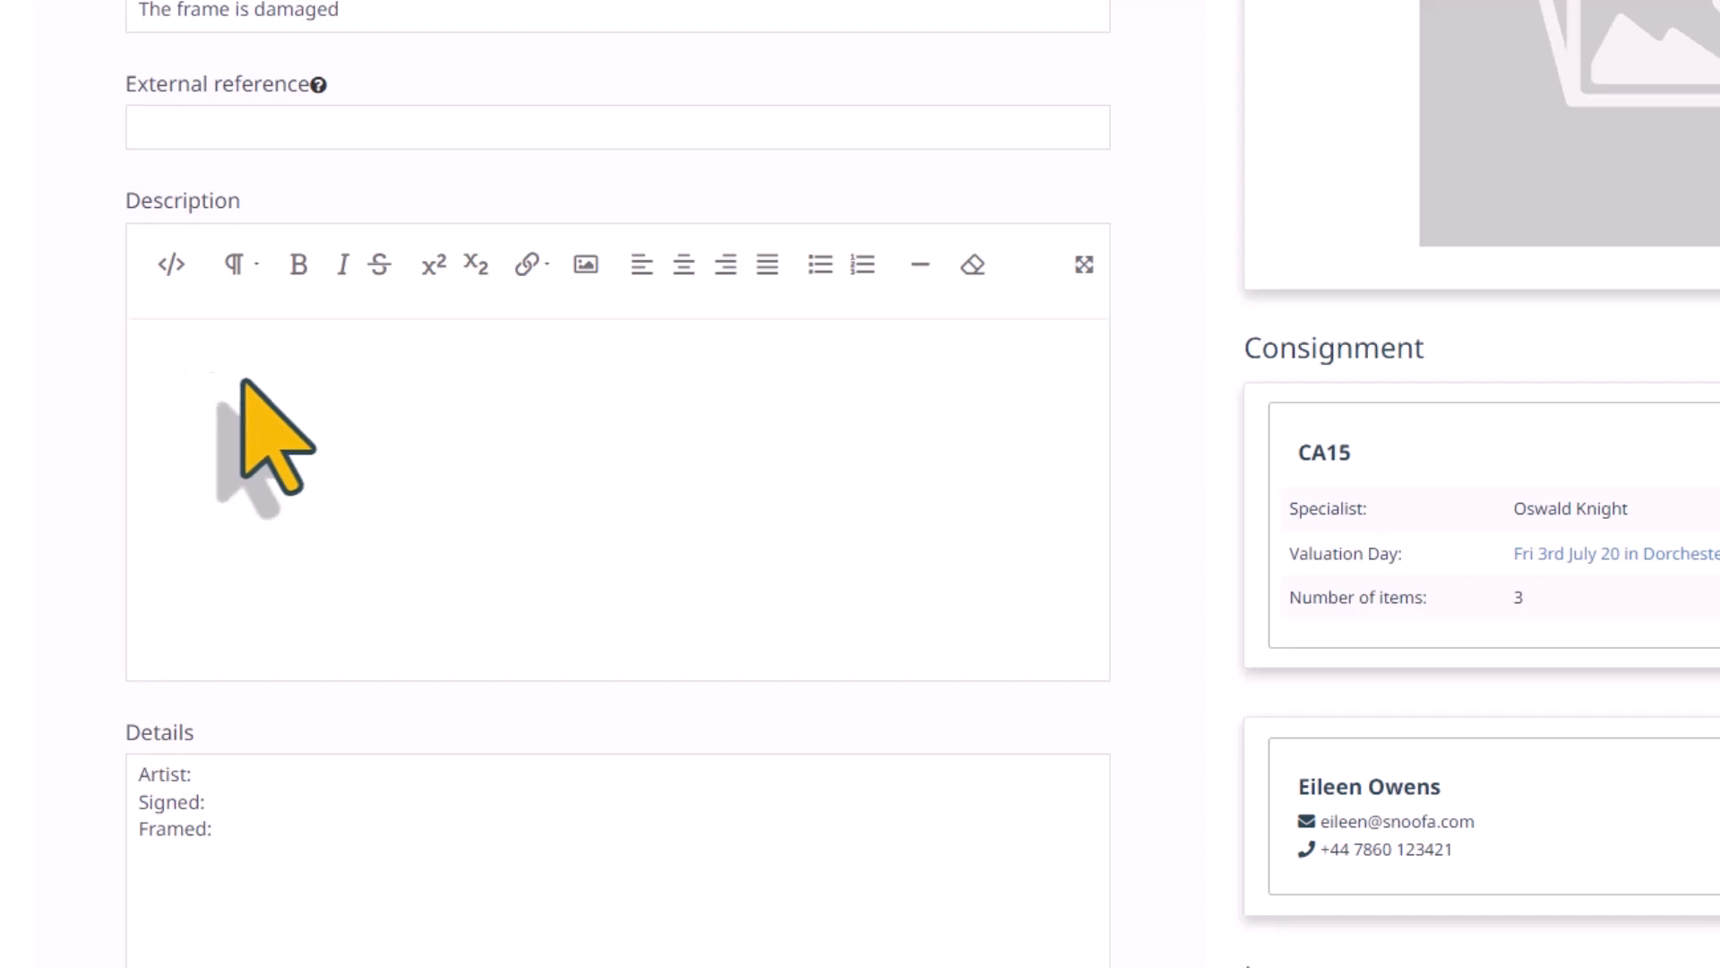
scroll(270, 407, down, 2)
scroll(271, 407, down, 1)
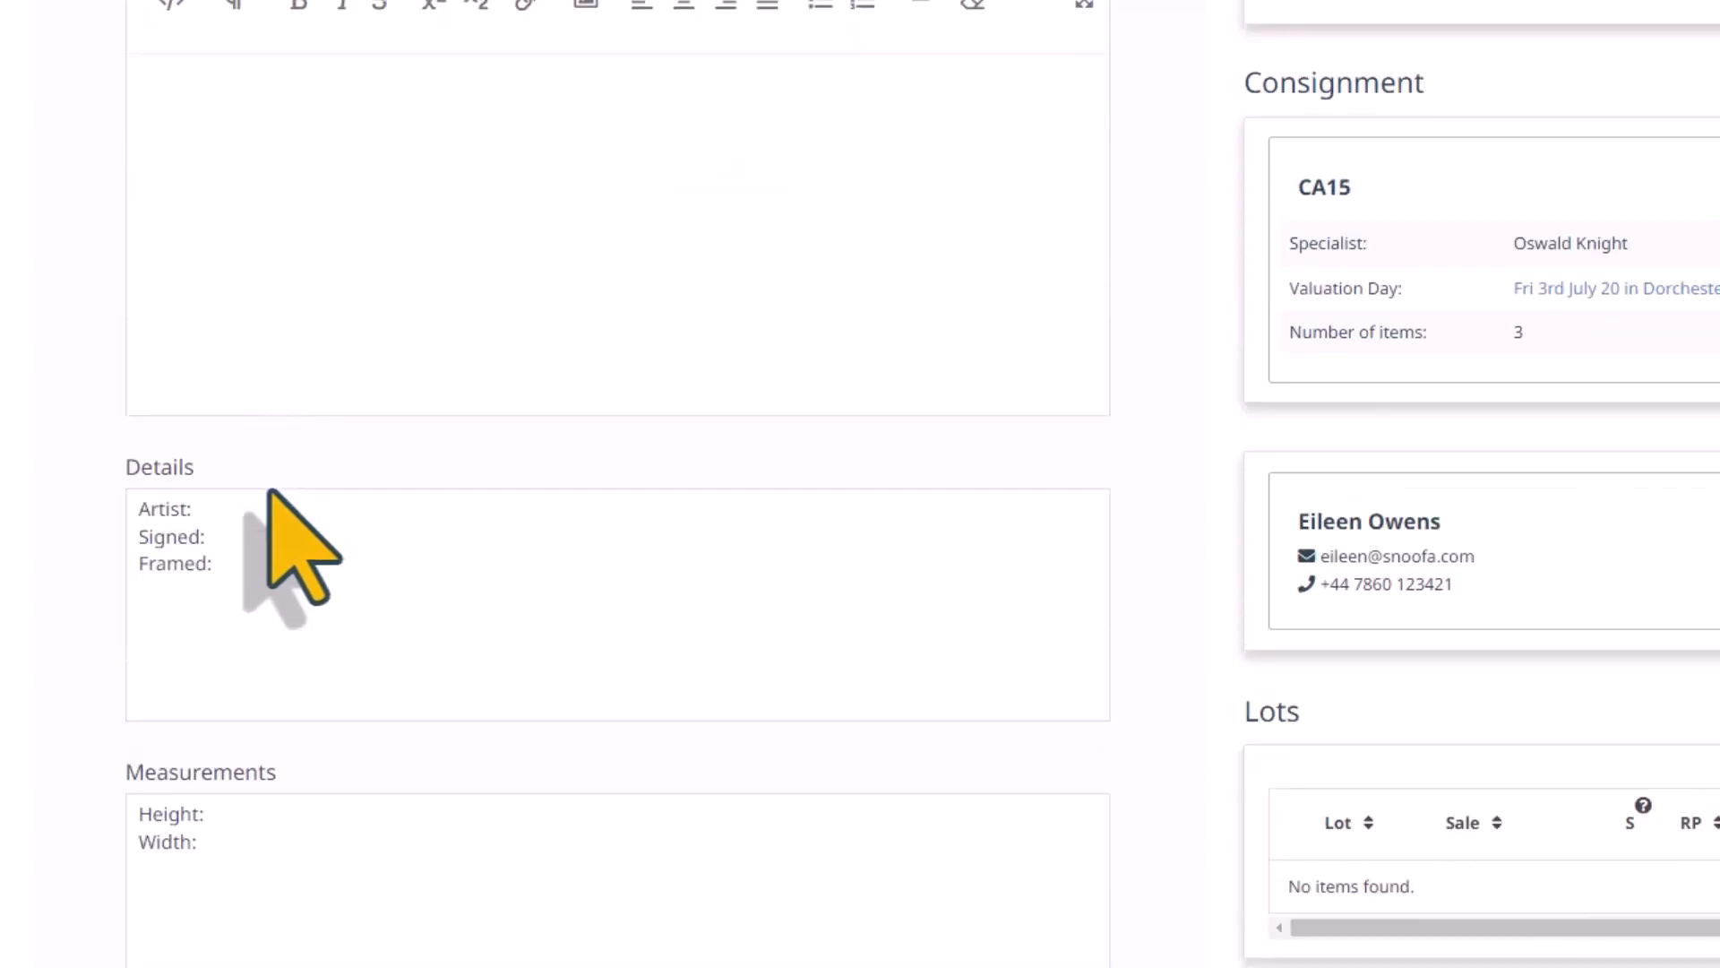
click(218, 516)
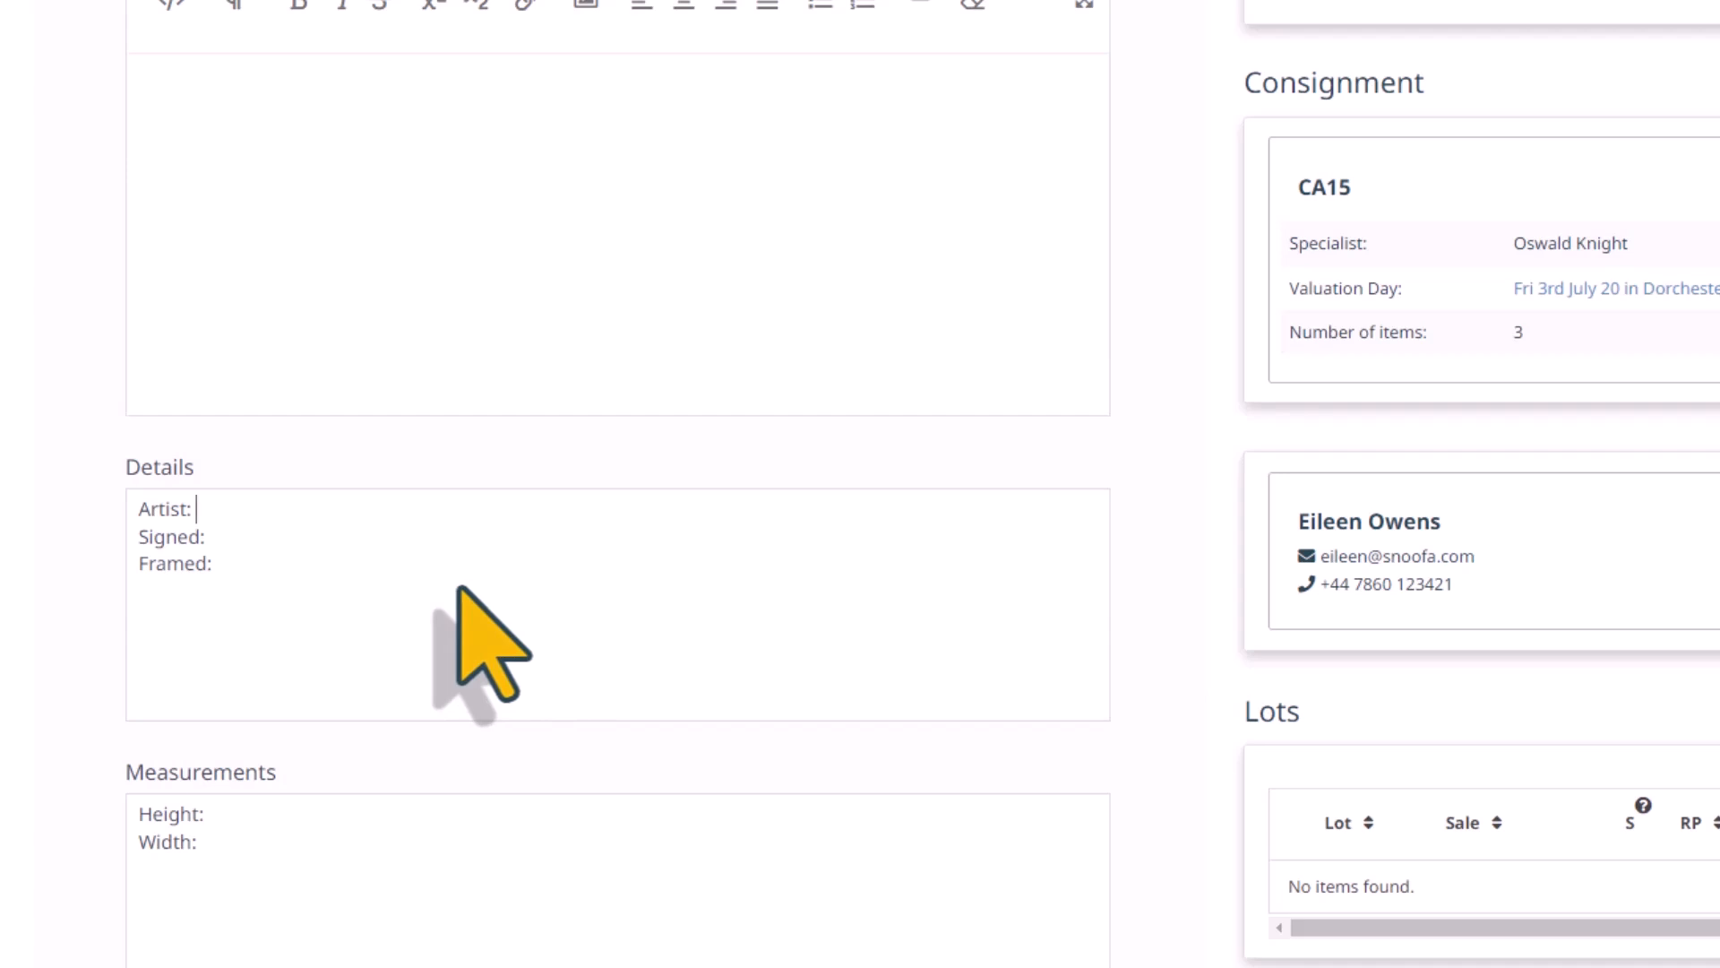
text(Chare)
key(BackSpace)
text(les Foot Tayler)
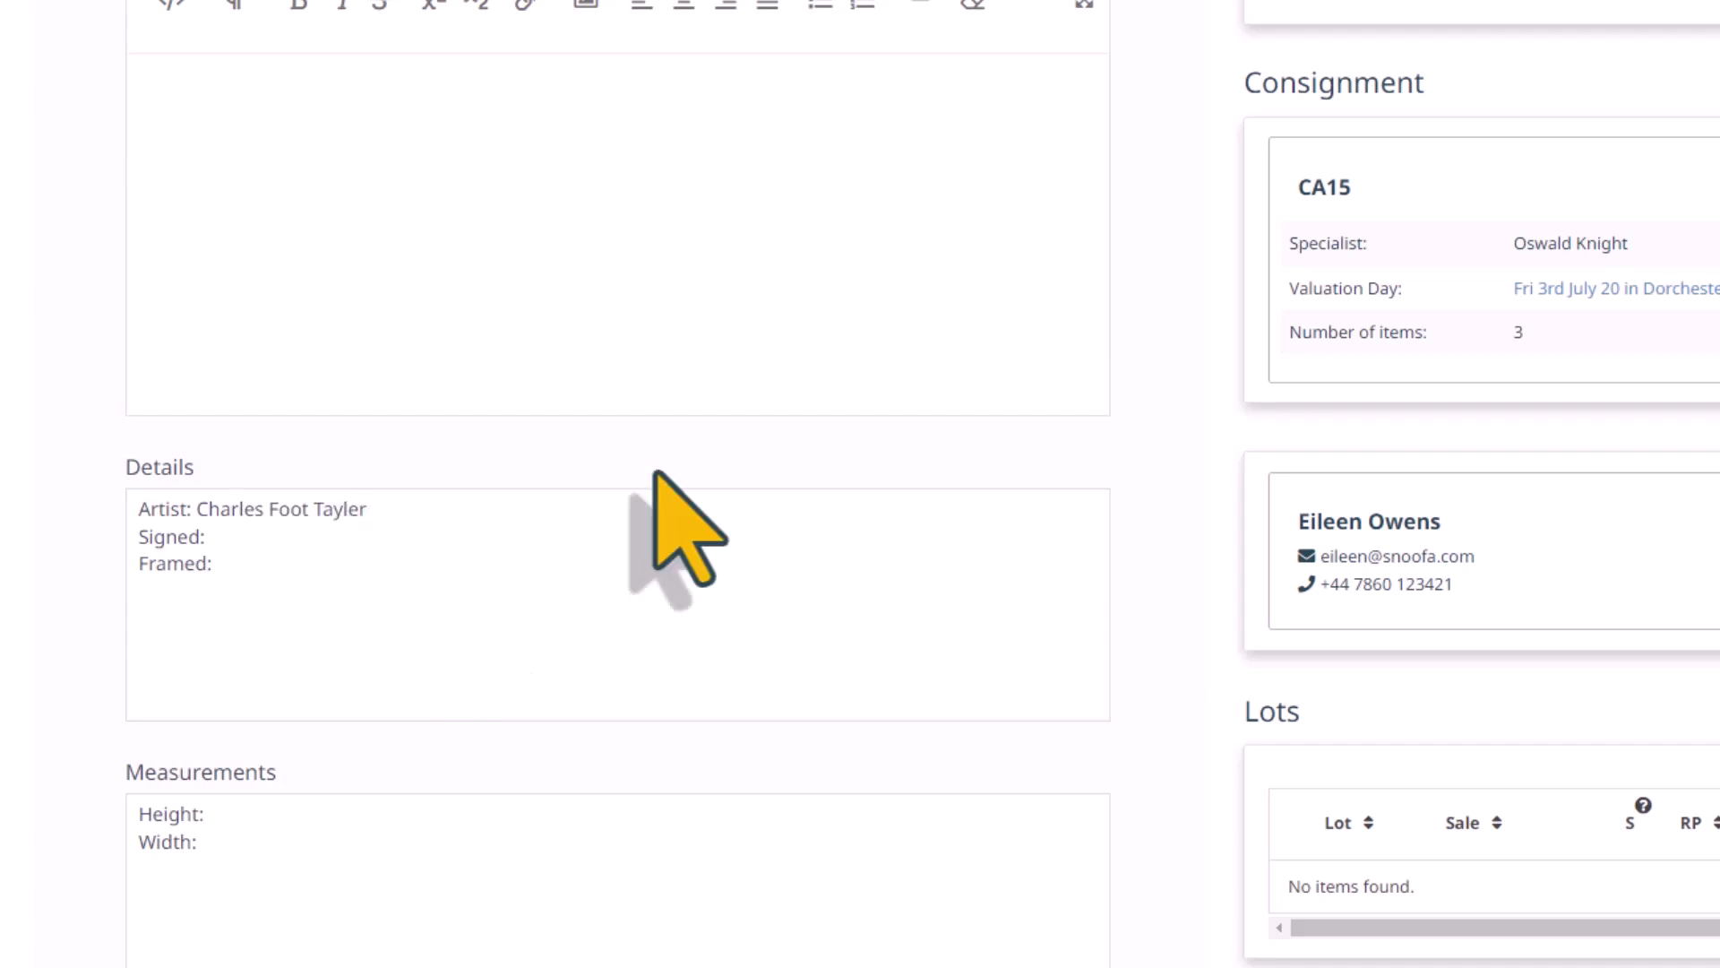
text( (British, 1794 - 1853)
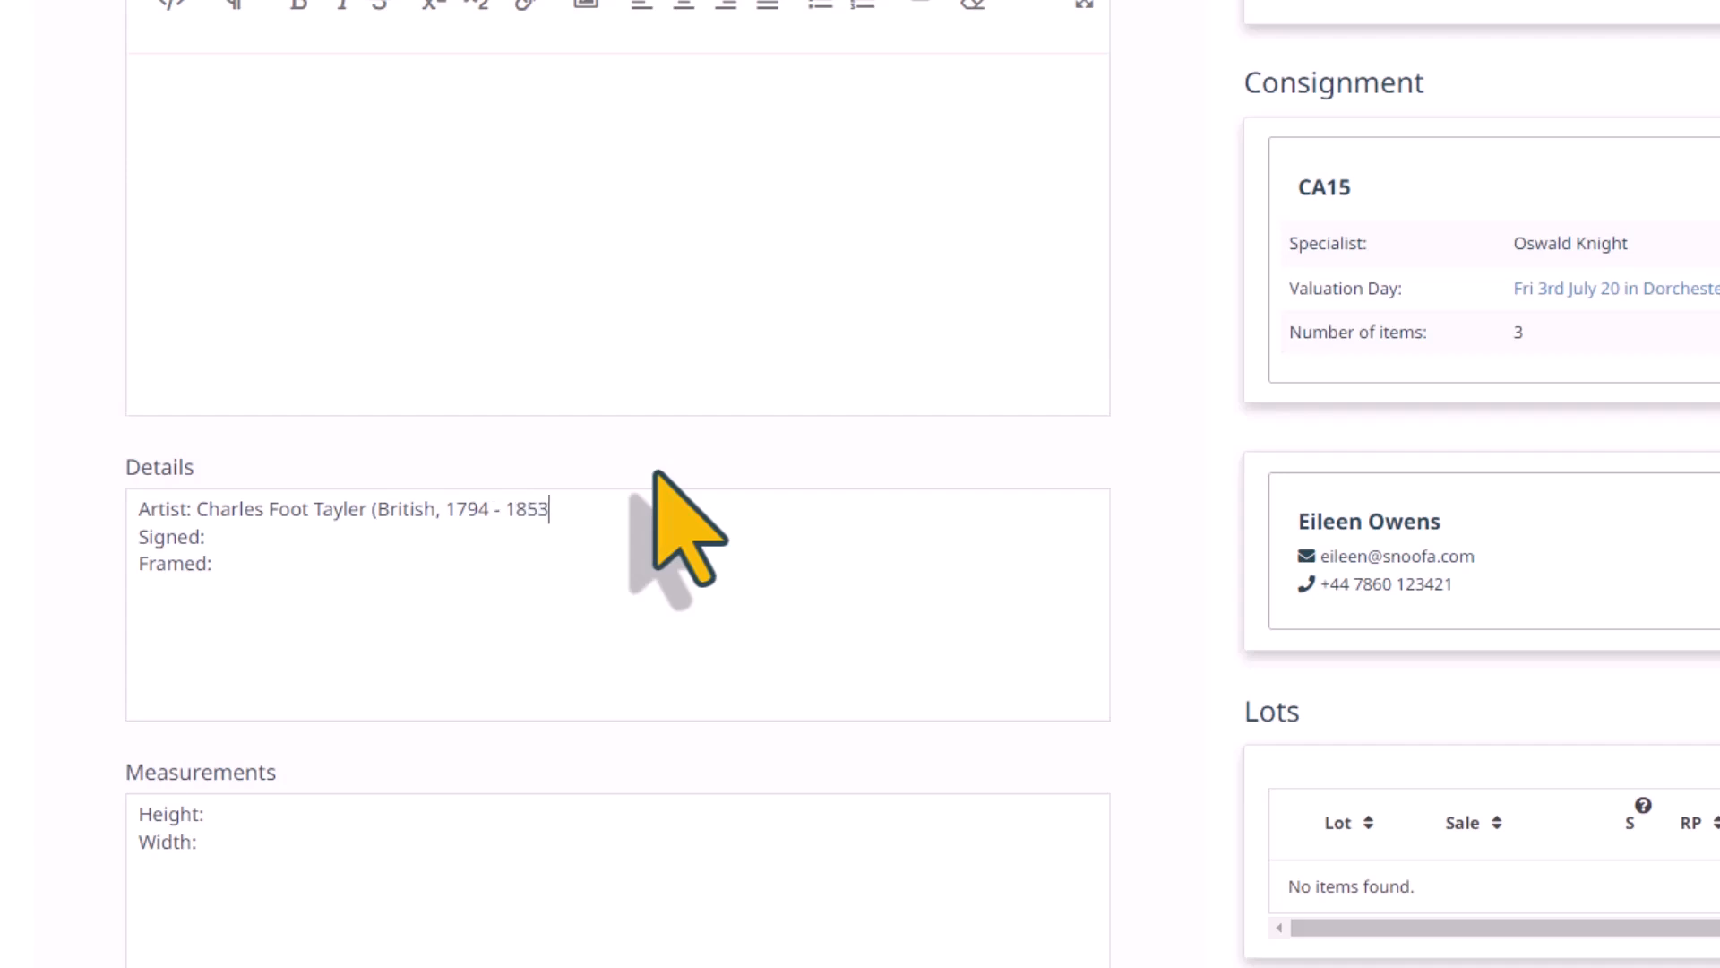
text())
Fill in the remaining item details with "yes" for Signed and "giltwood frame" for Framed
click(280, 536)
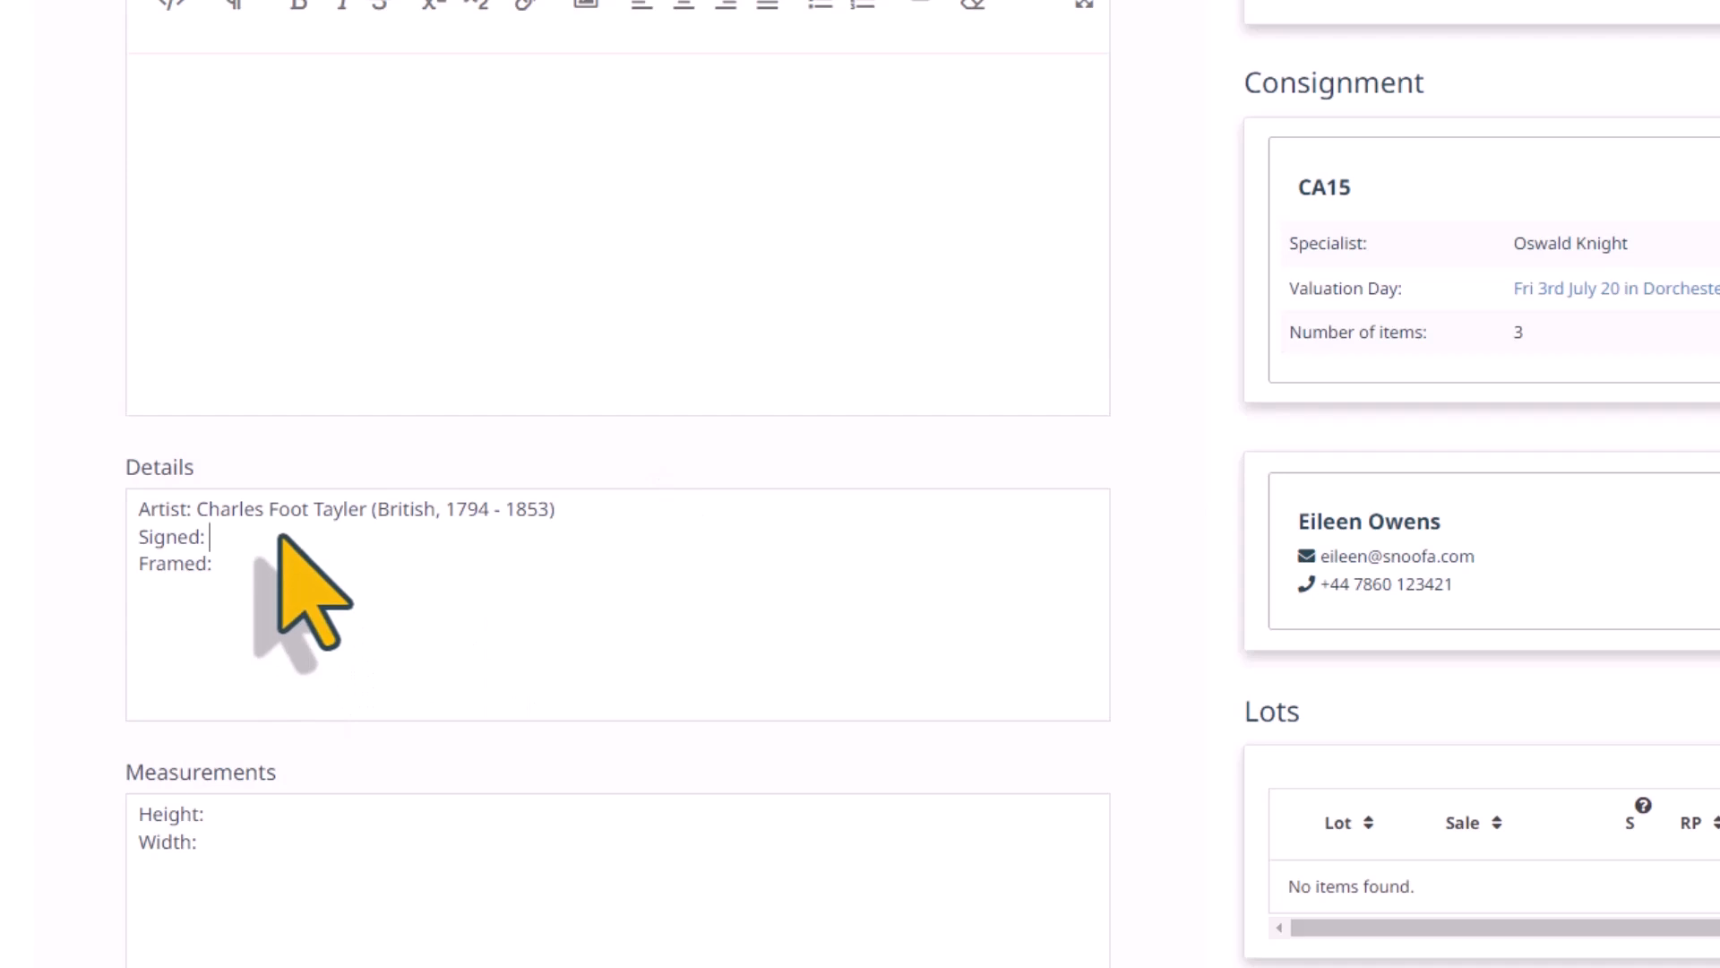
text(yes)
click(260, 580)
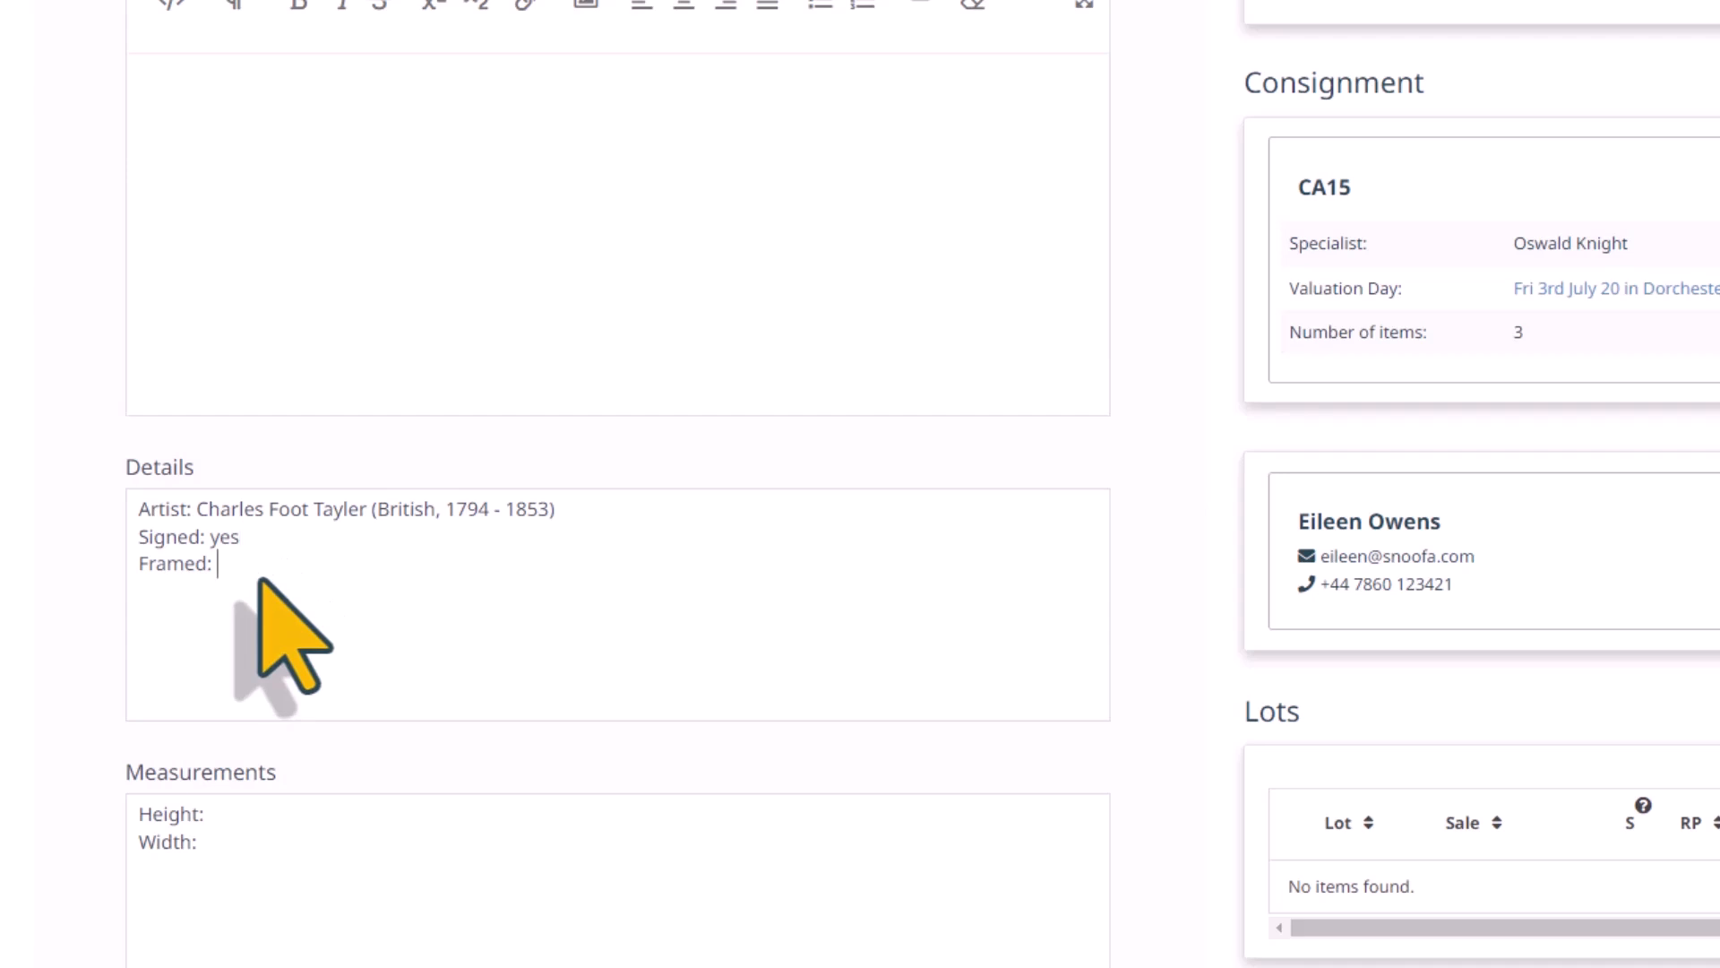
text(giltwood frame)
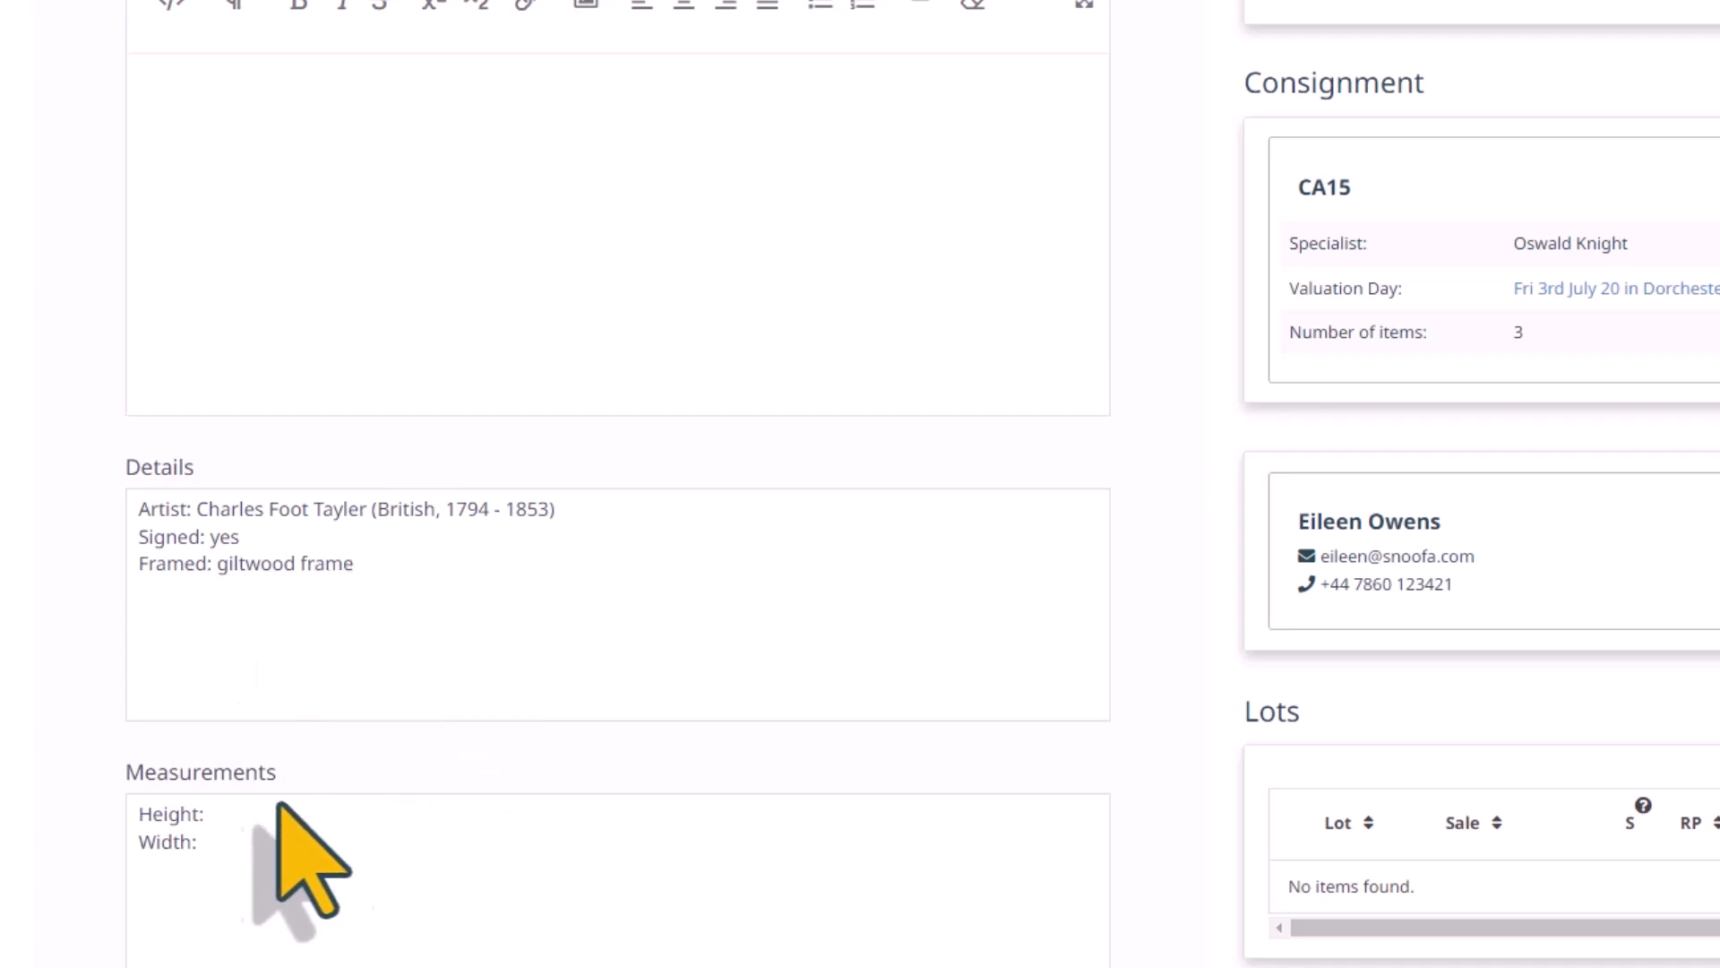
Enter a height of 7cm in the item's measurements and set the number of labels to 3
click(242, 817)
text(7cm)
scroll(269, 761, down, 3)
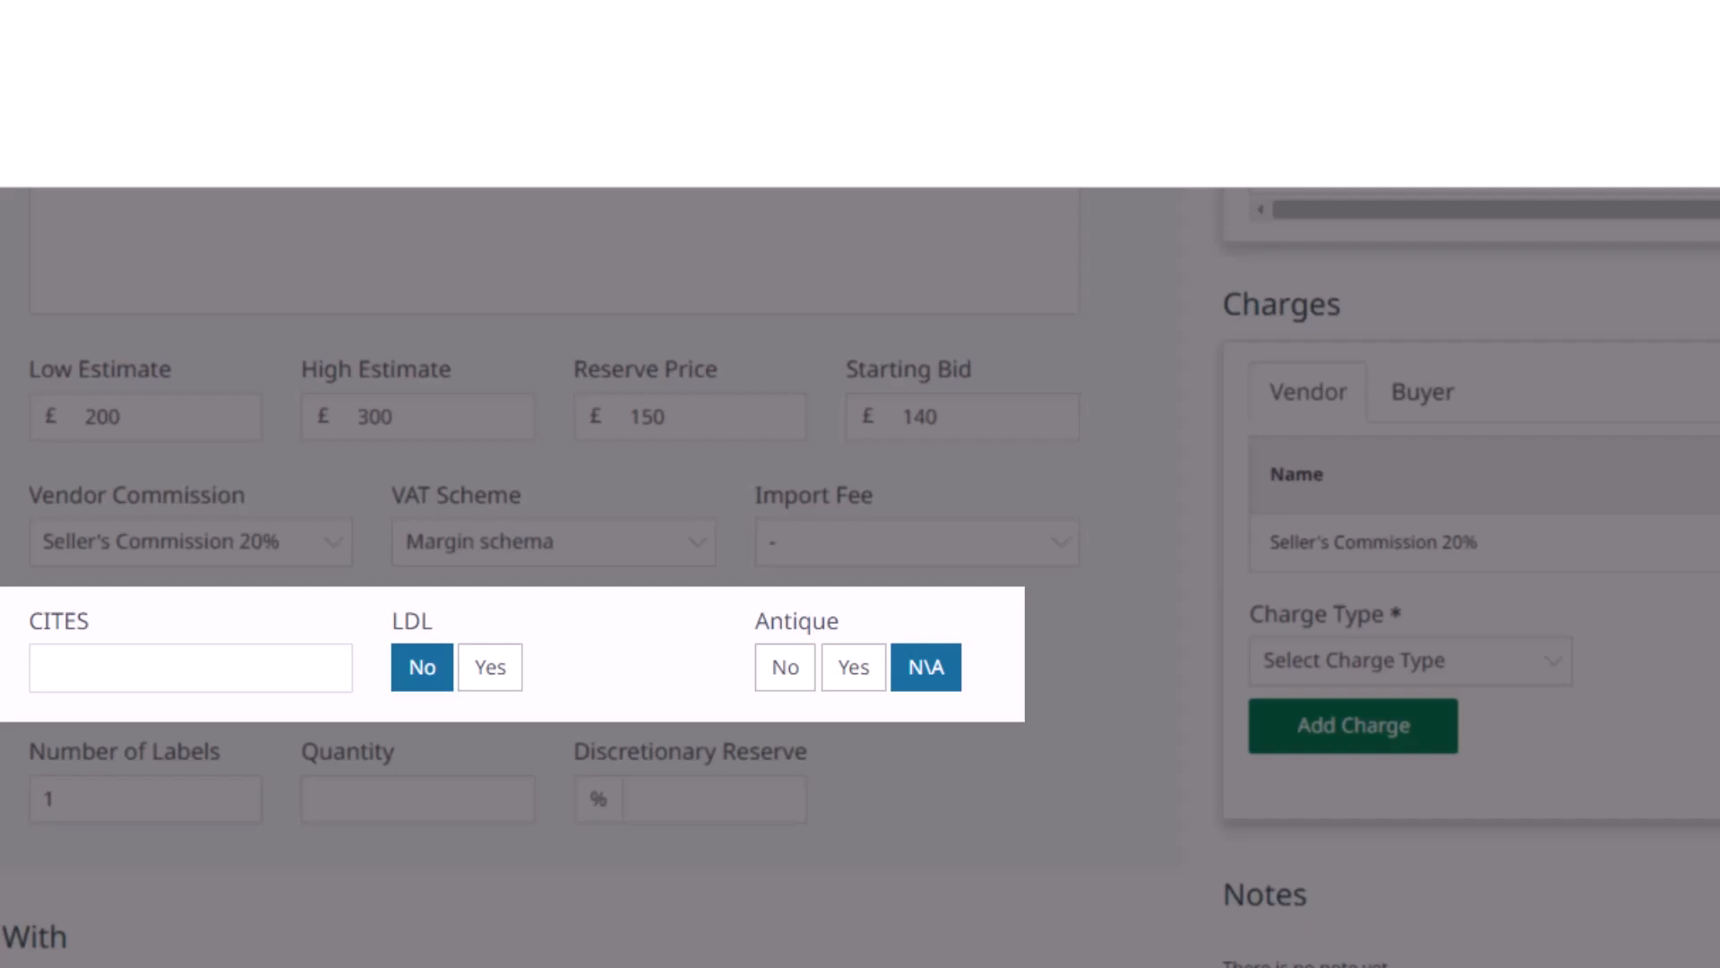
scroll(861, 577, down, 1)
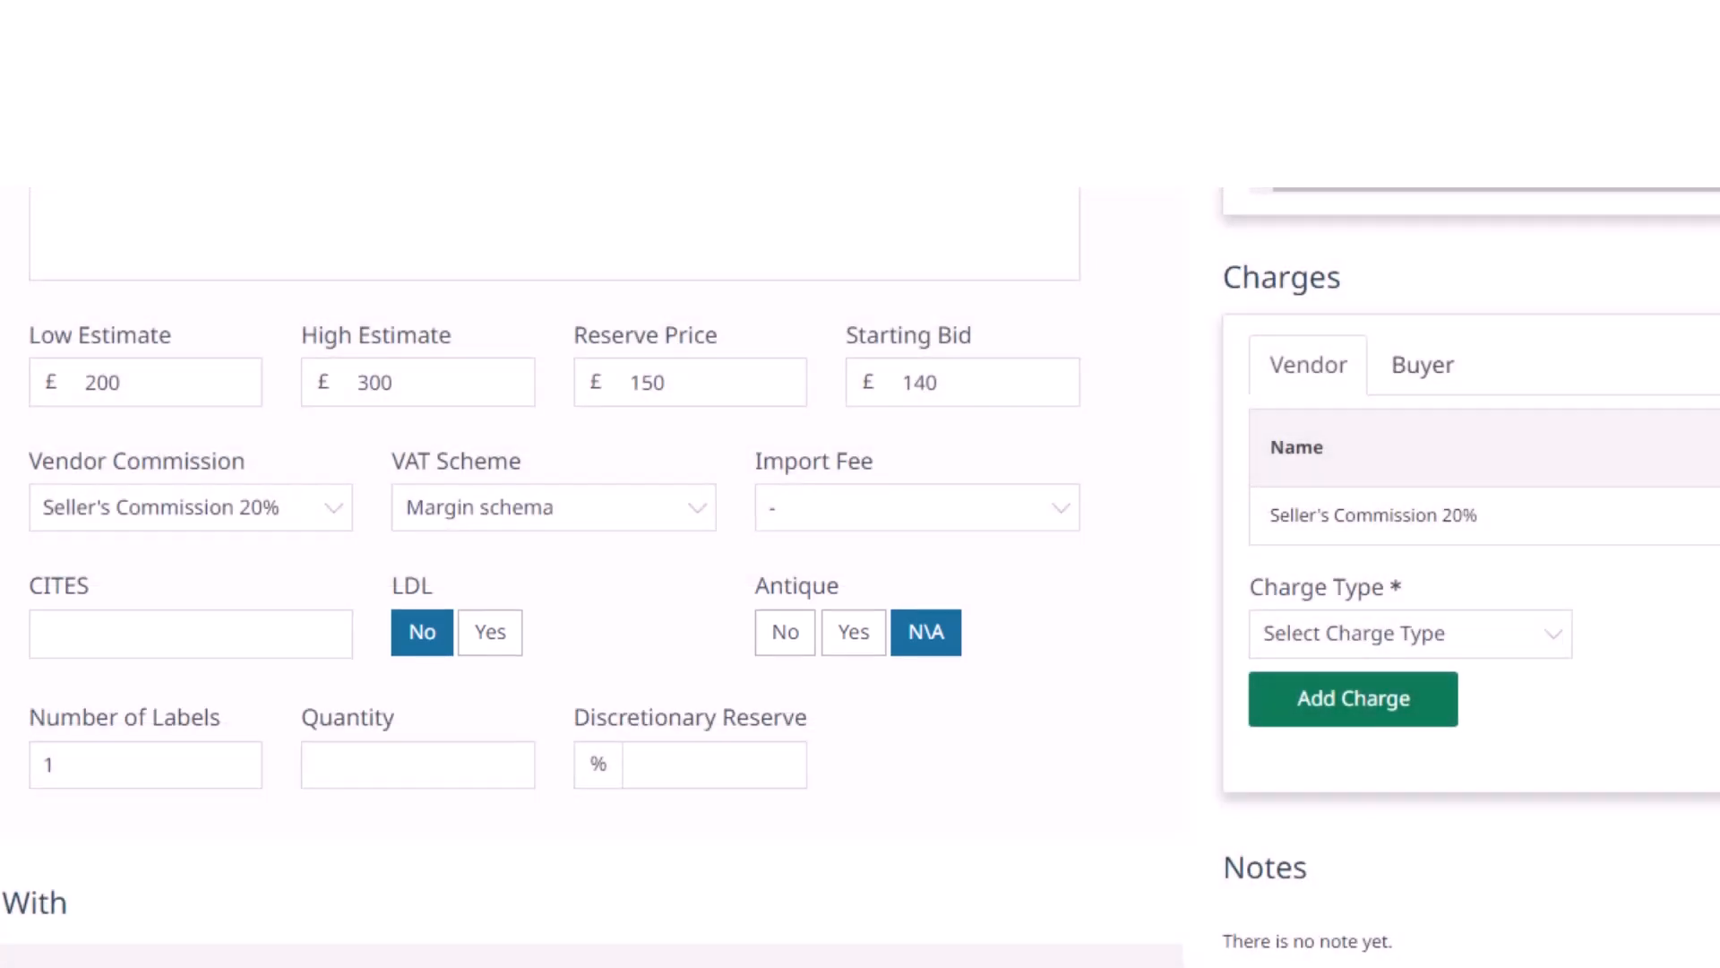
key(BackSpace)
text(3)
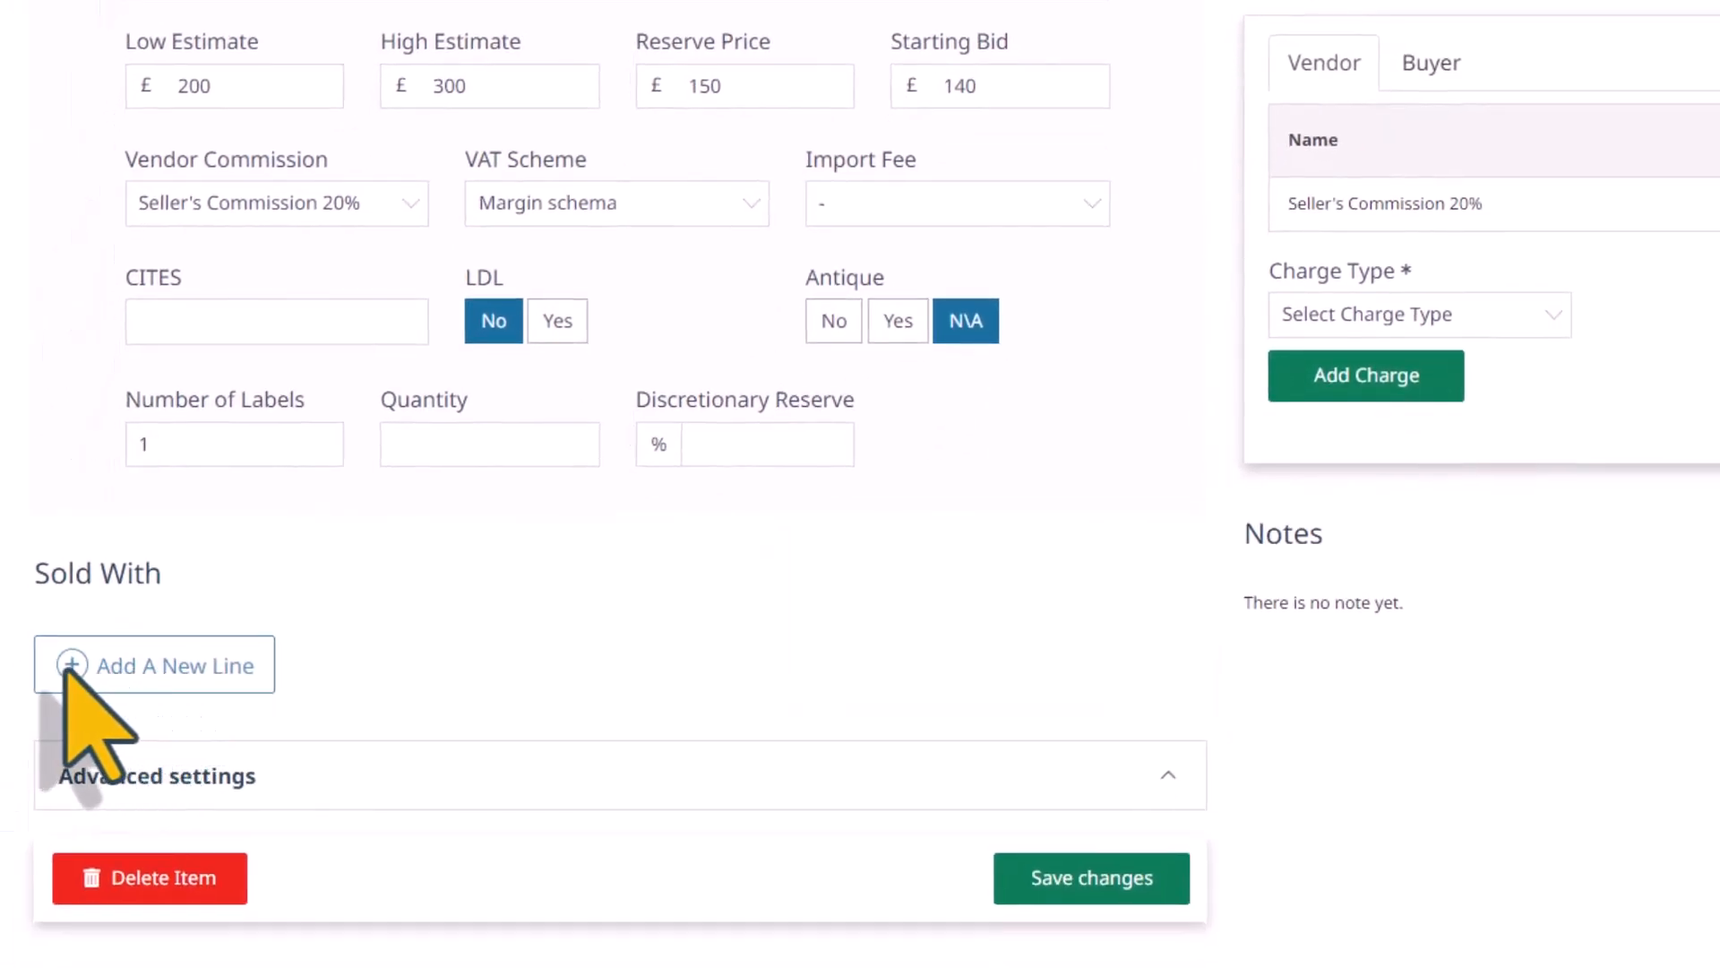
Add a Sold With line with quantity 2, type "painting" and description "another smaller portrait"
click(68, 679)
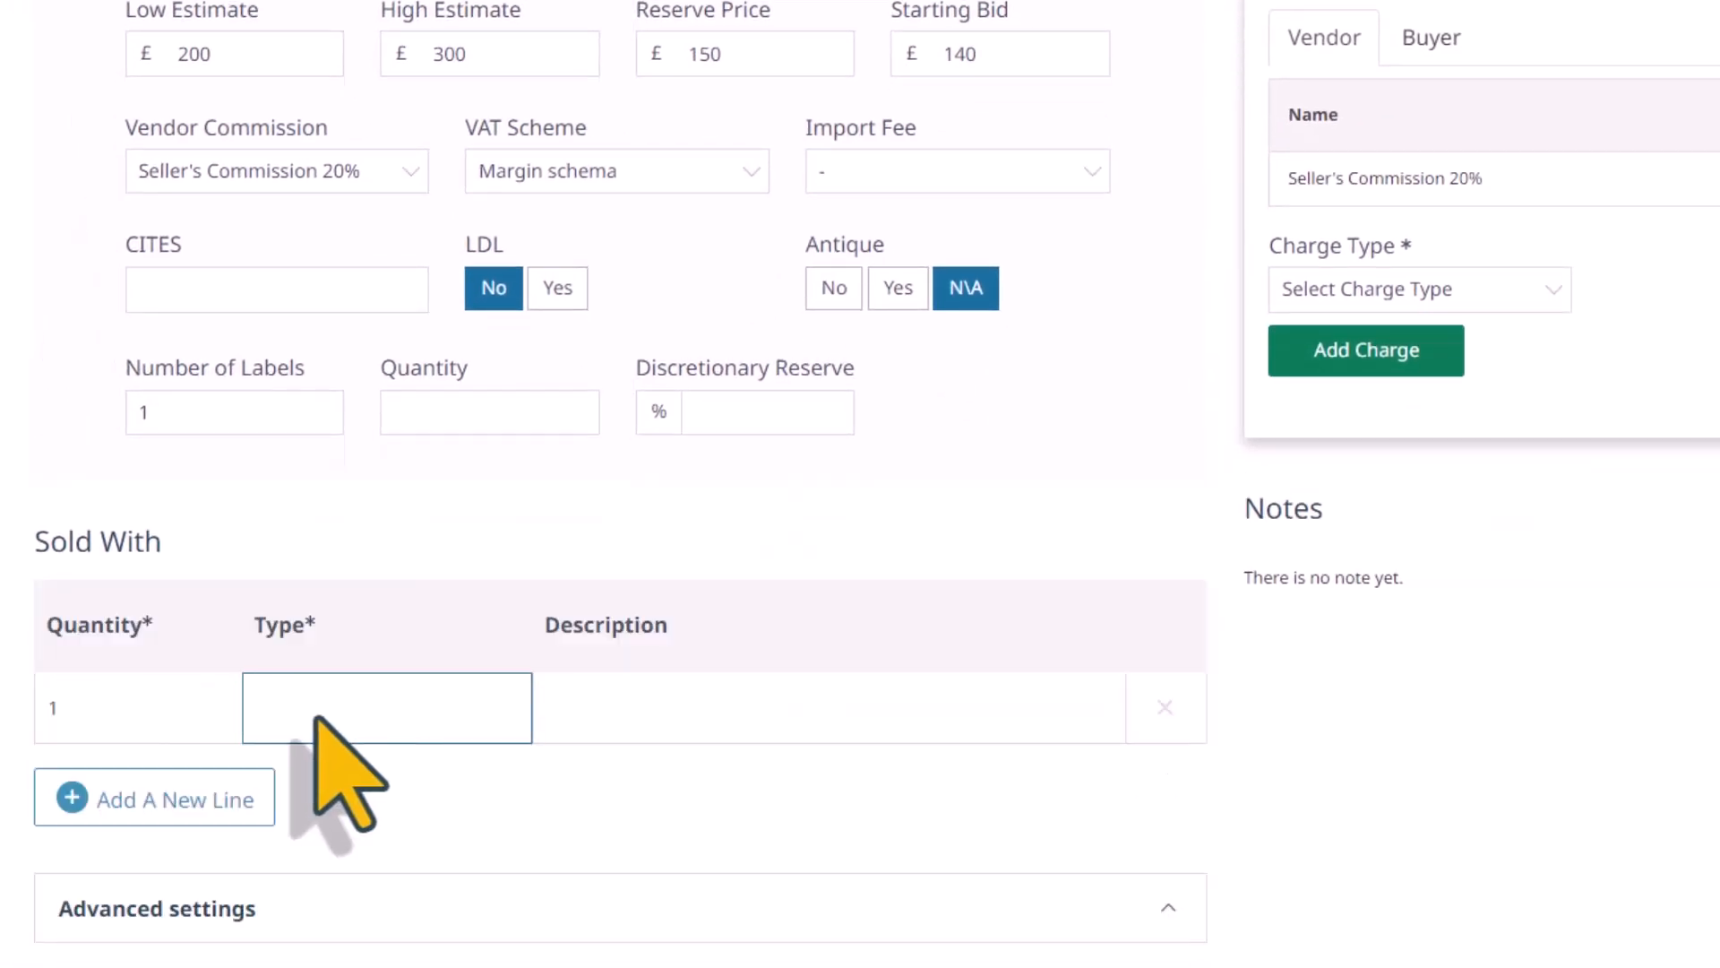
text(pain)
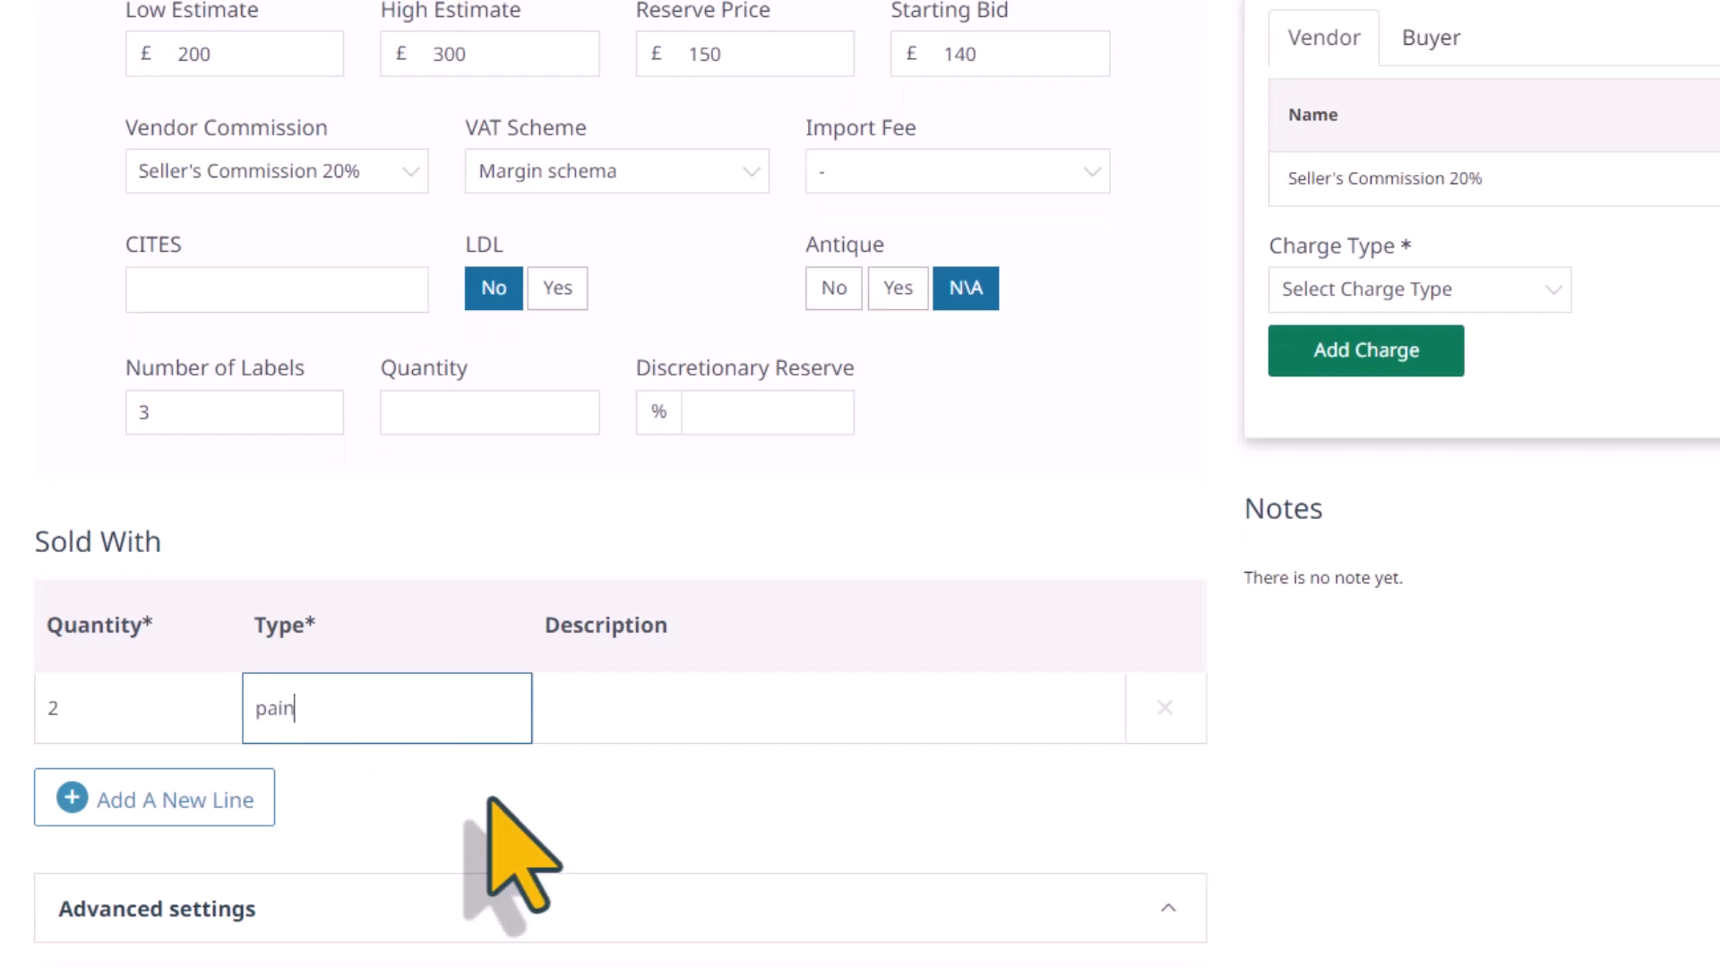
text(ting)
click(588, 730)
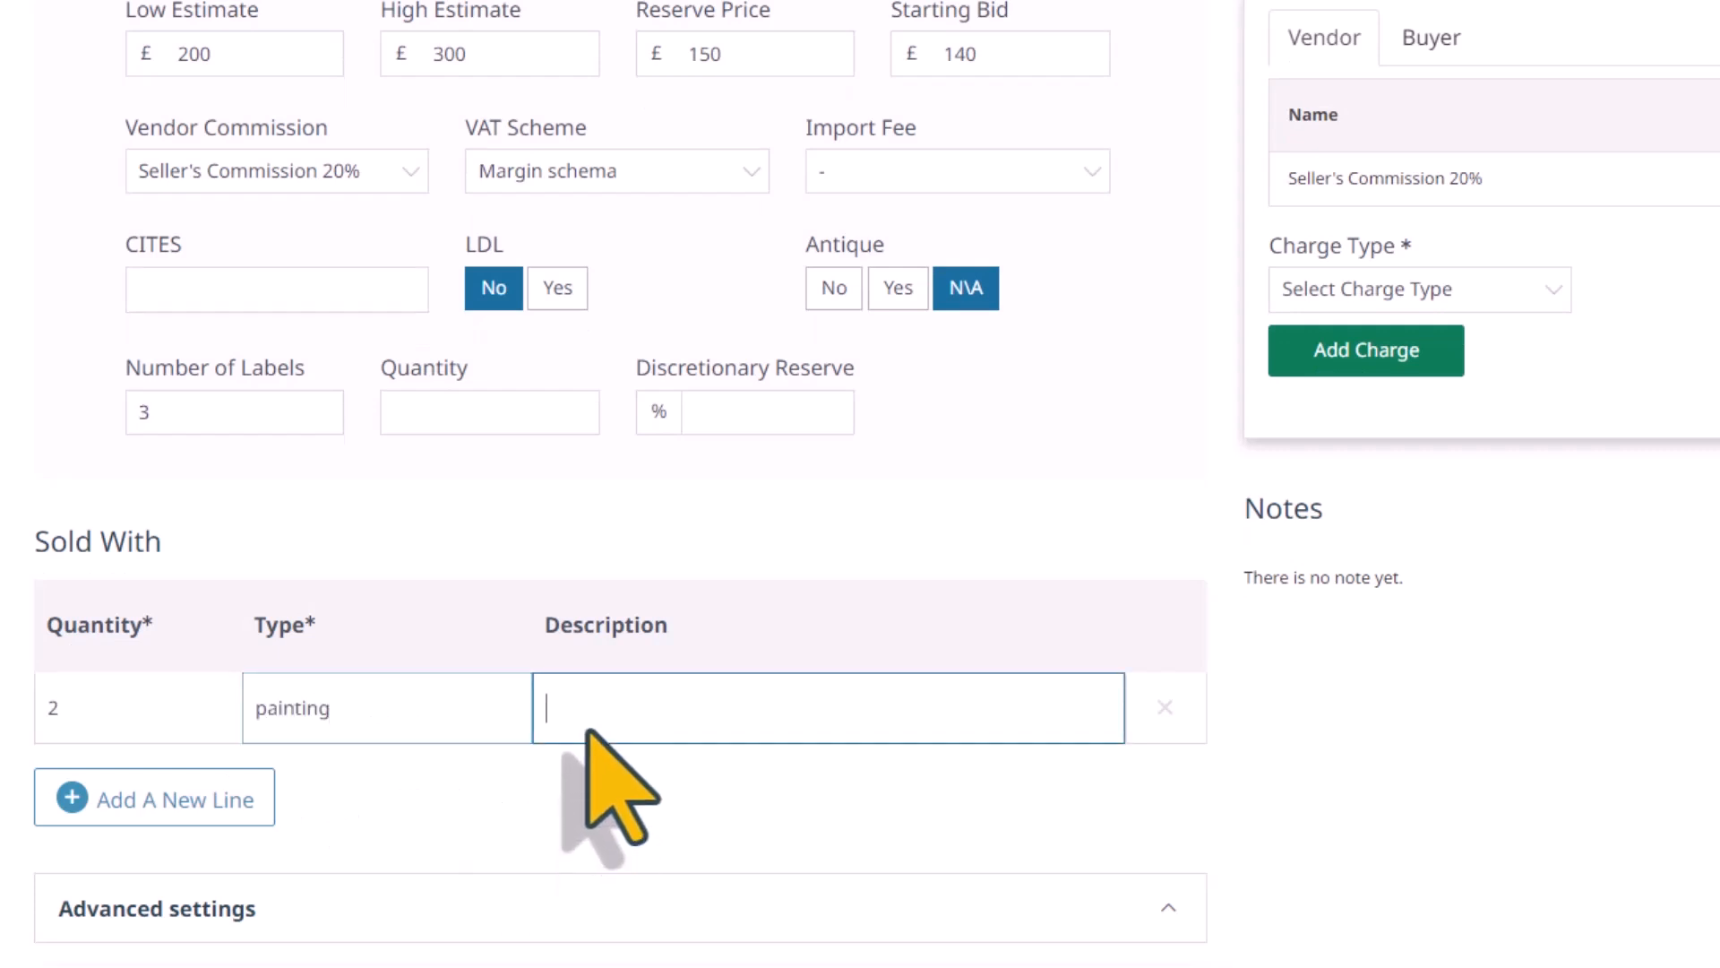
text(another smalle)
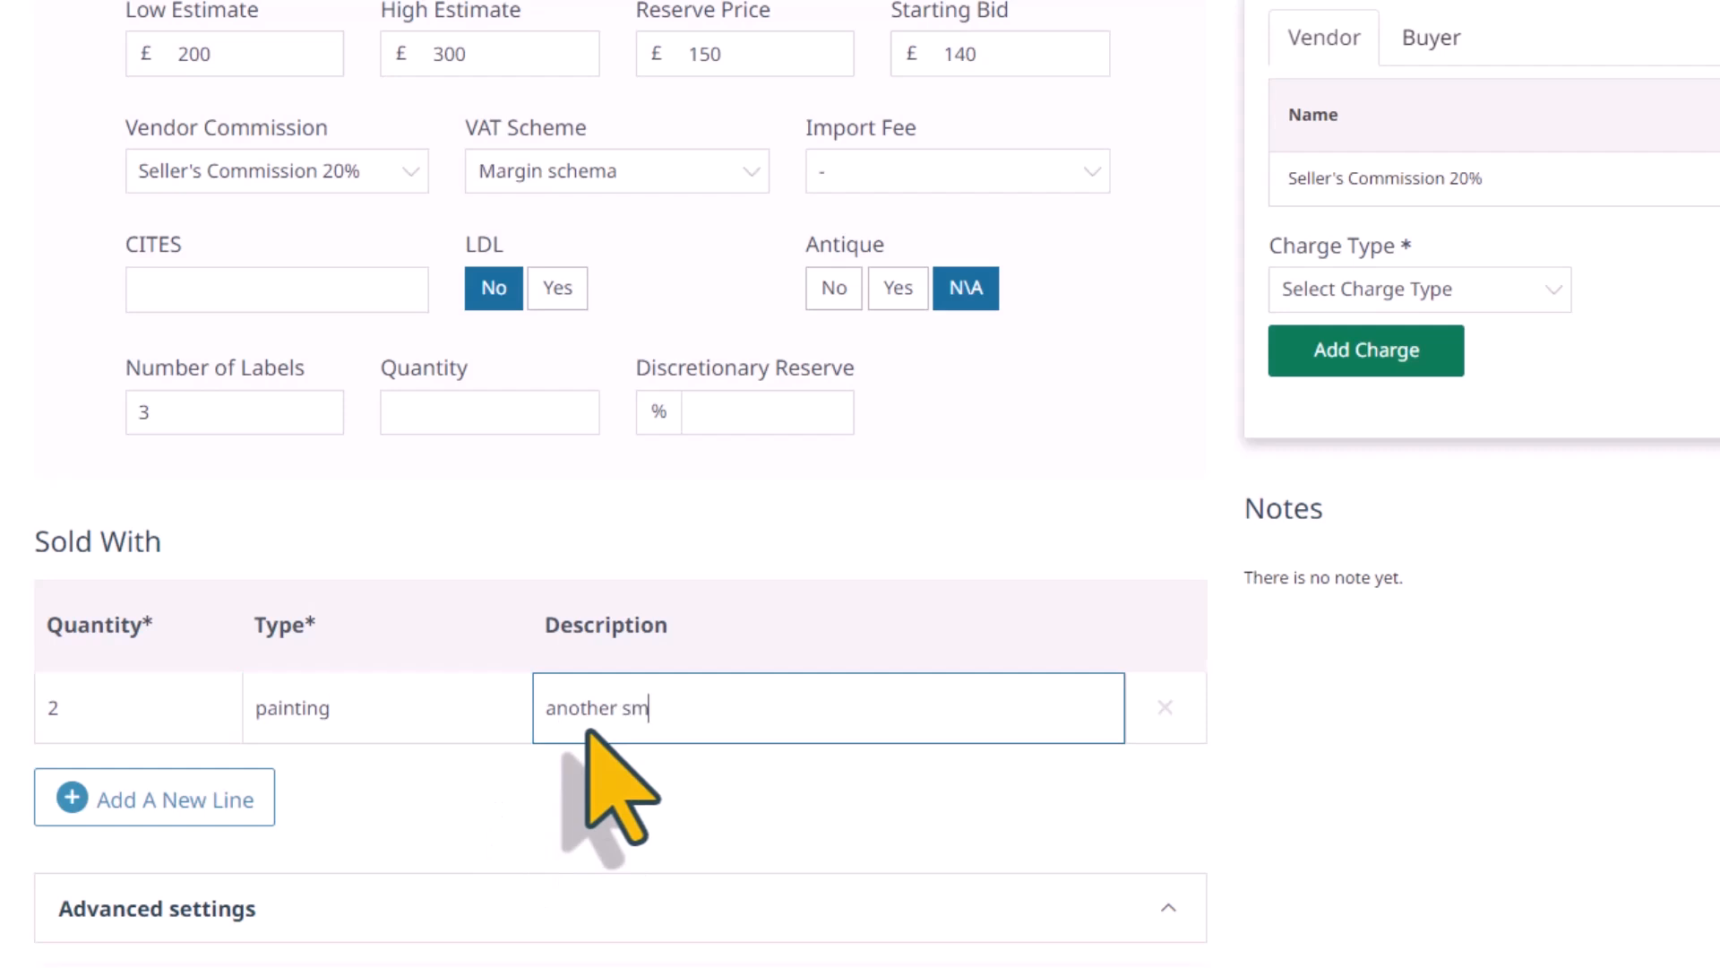
text(r portrait)
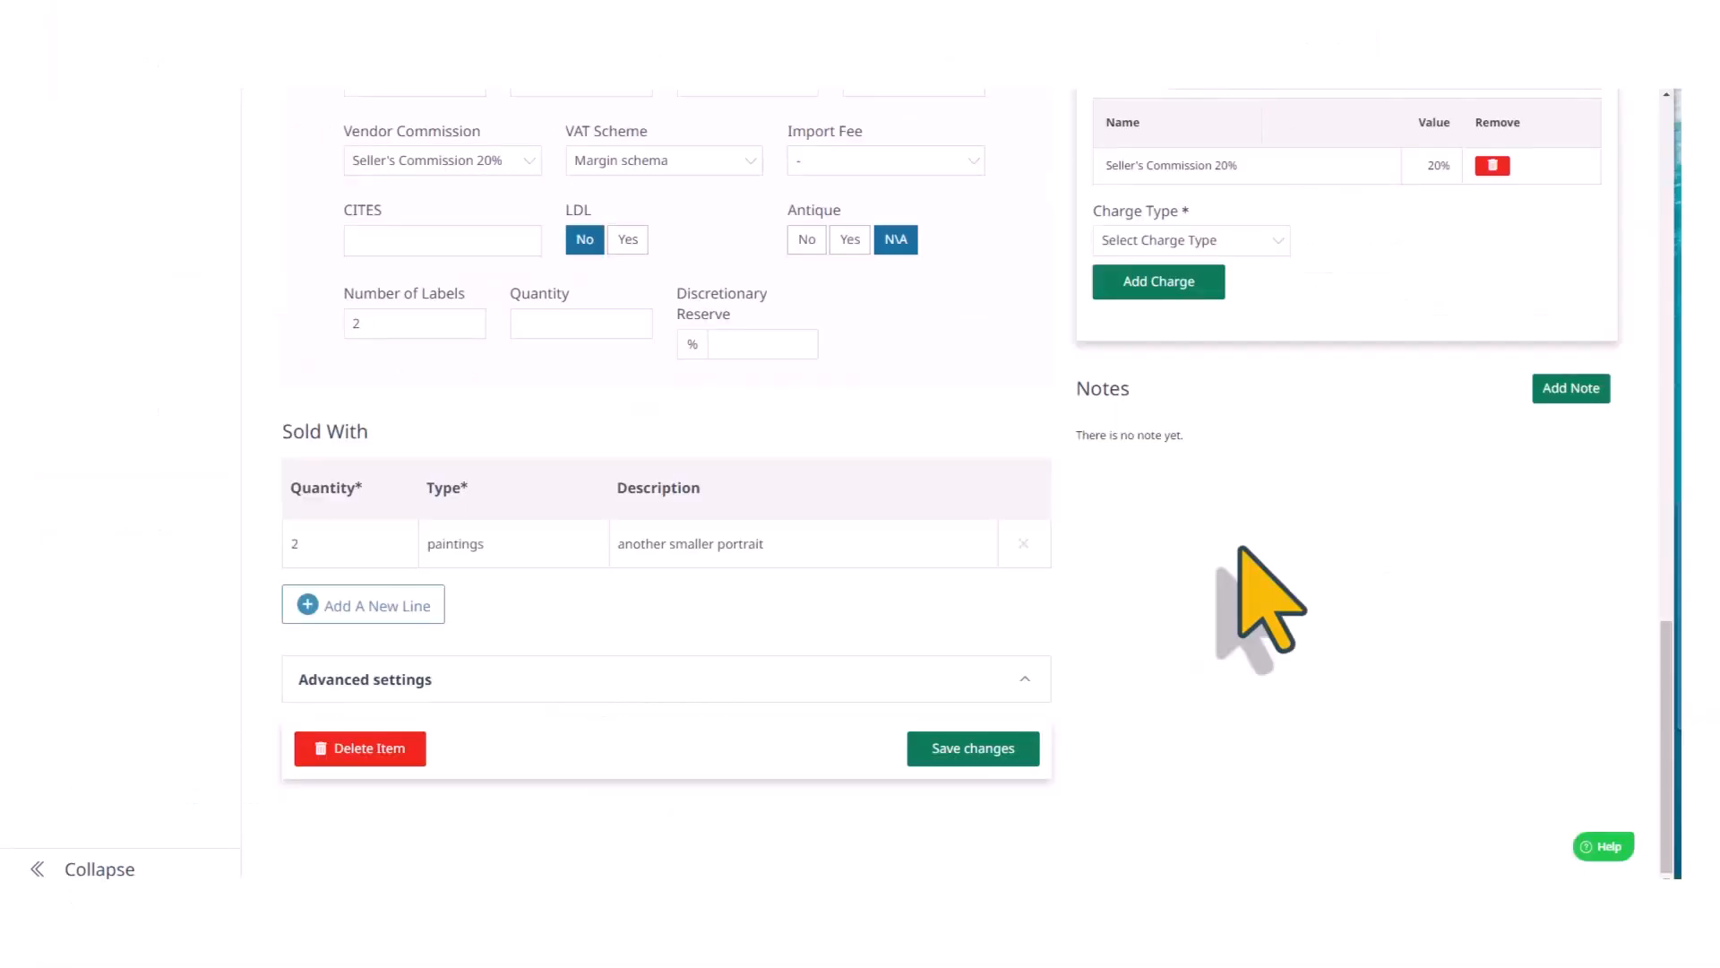
Enter the condition report "This painting is in excellent condition" in the item's advanced settings and save the item
click(1008, 681)
scroll(1210, 659, down, 4)
scroll(1209, 656, down, 1)
scroll(650, 321, down, 1)
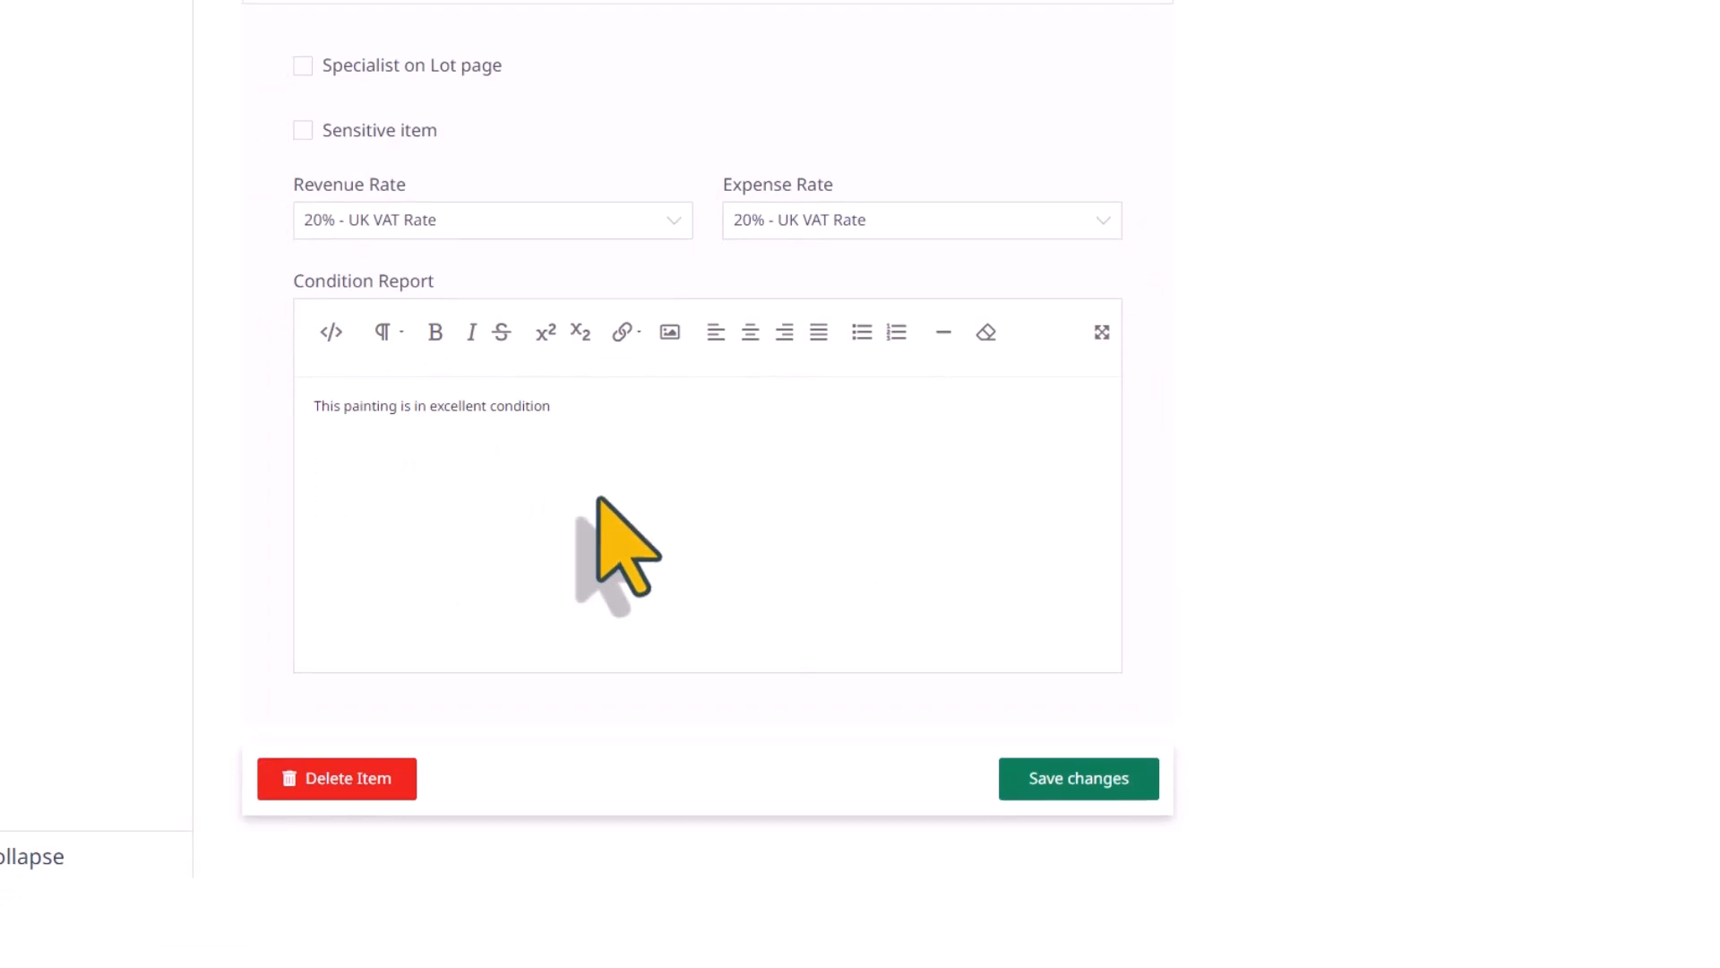
click(1087, 790)
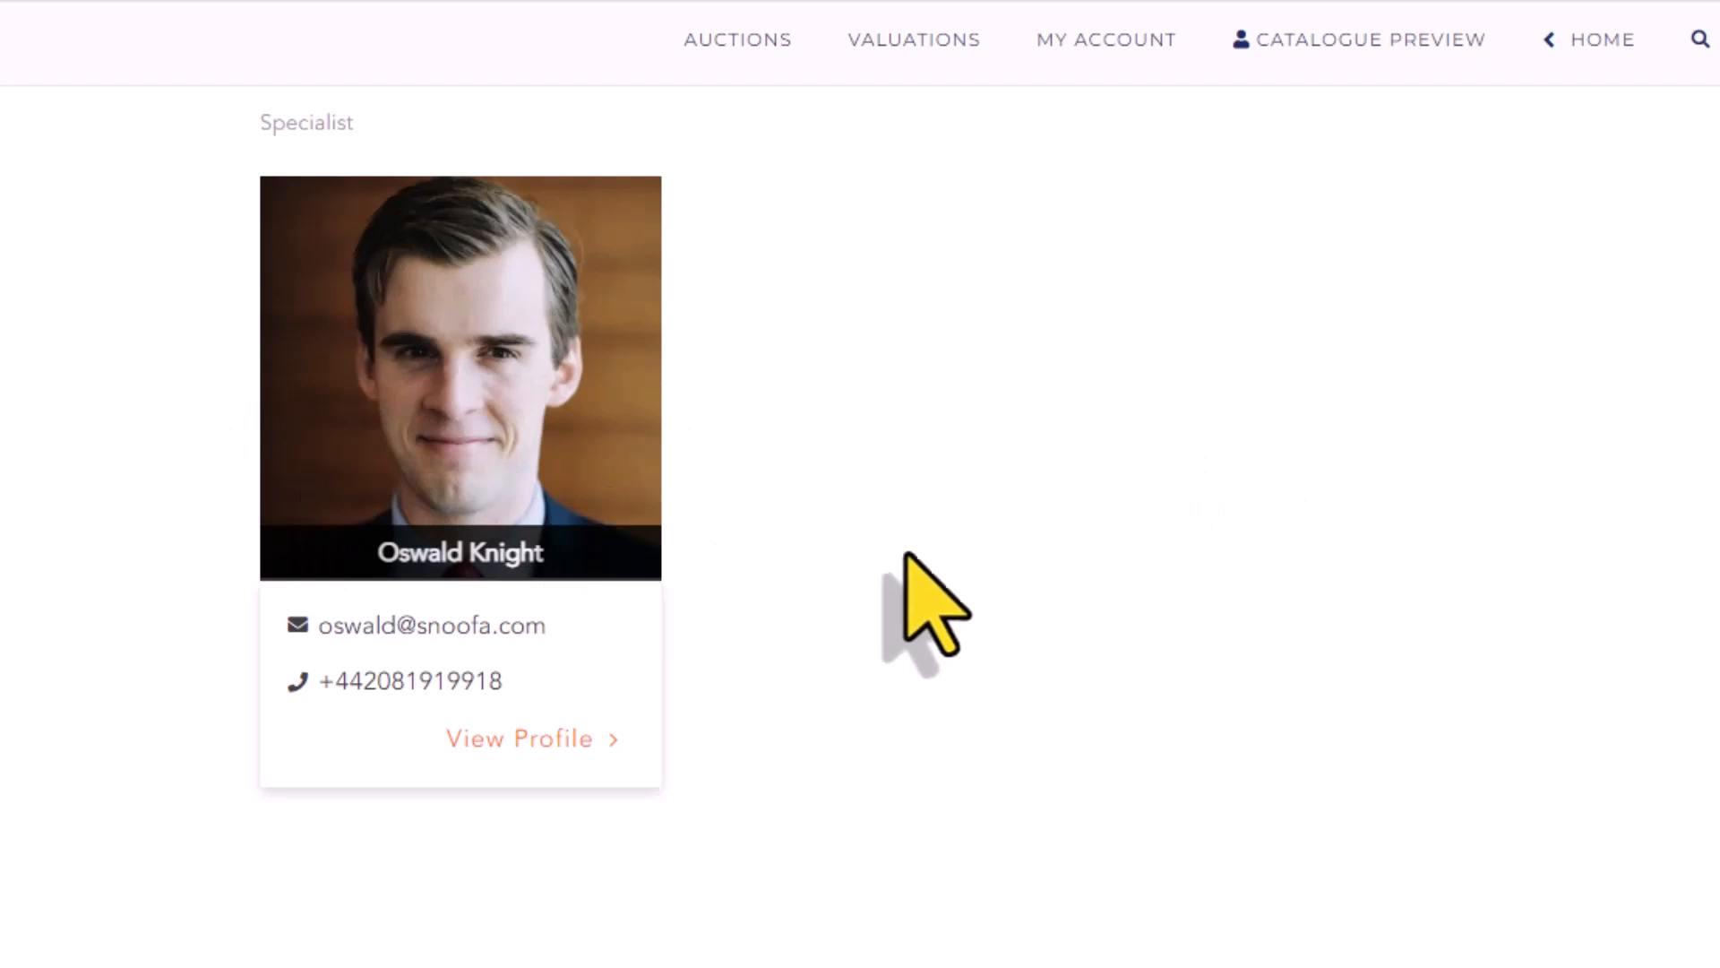
View the specialist's full profile on the public auction website and close it
click(501, 737)
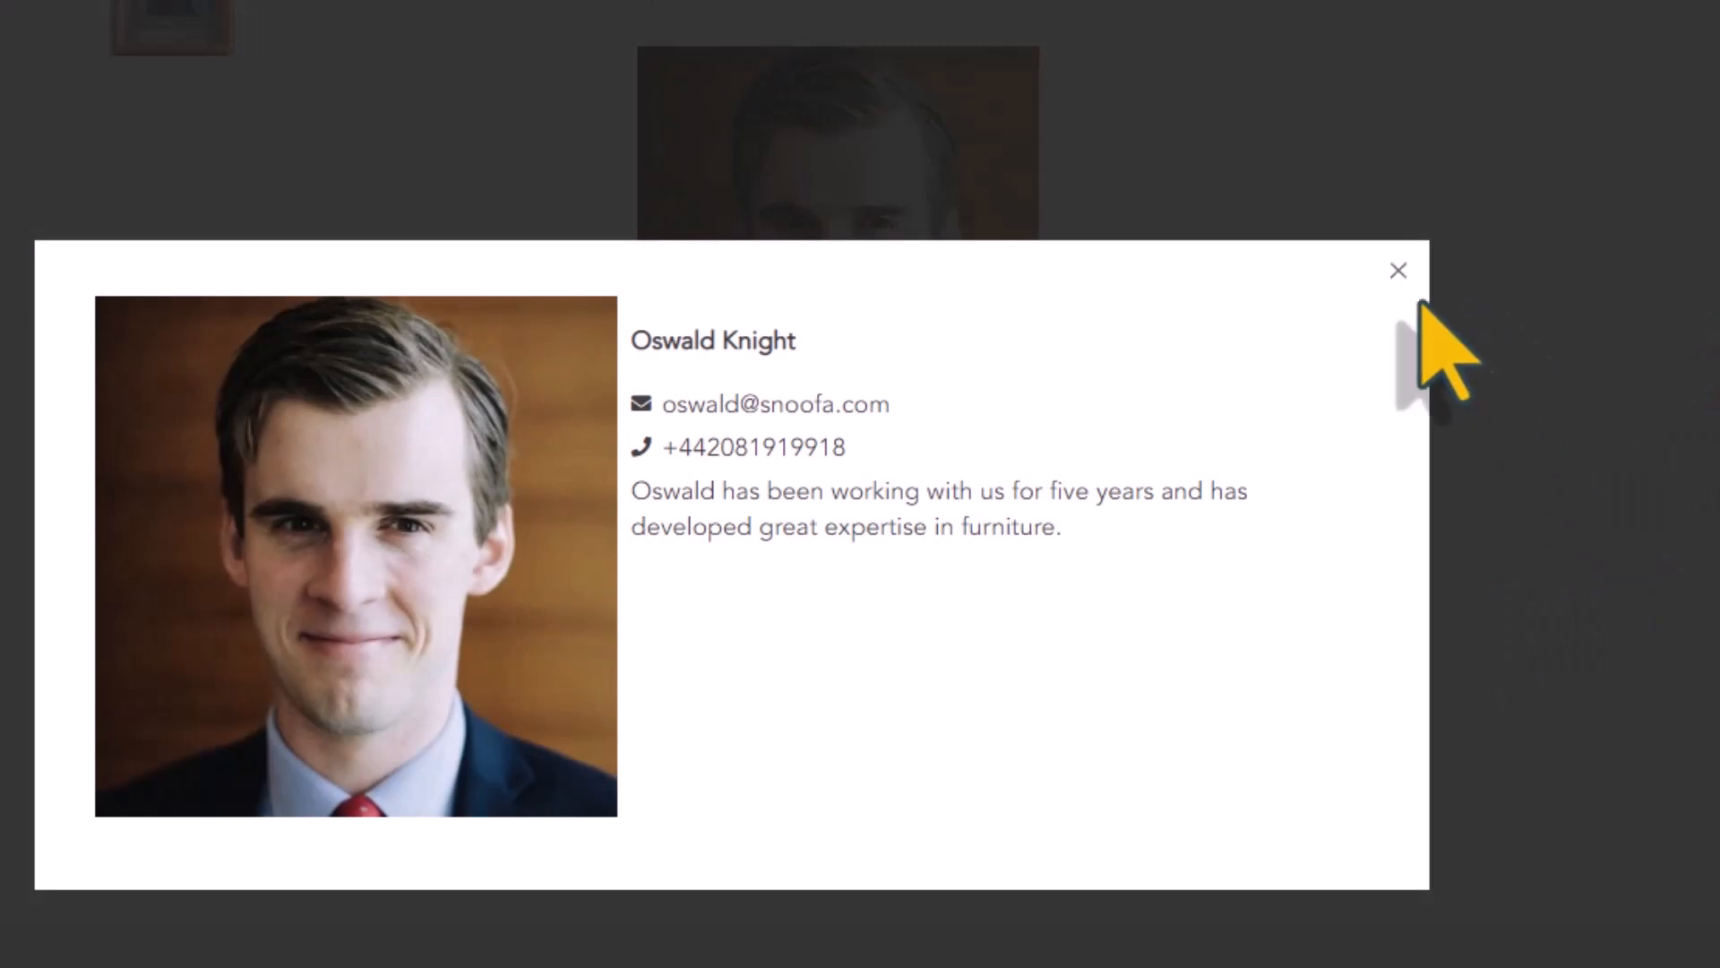
click(1395, 270)
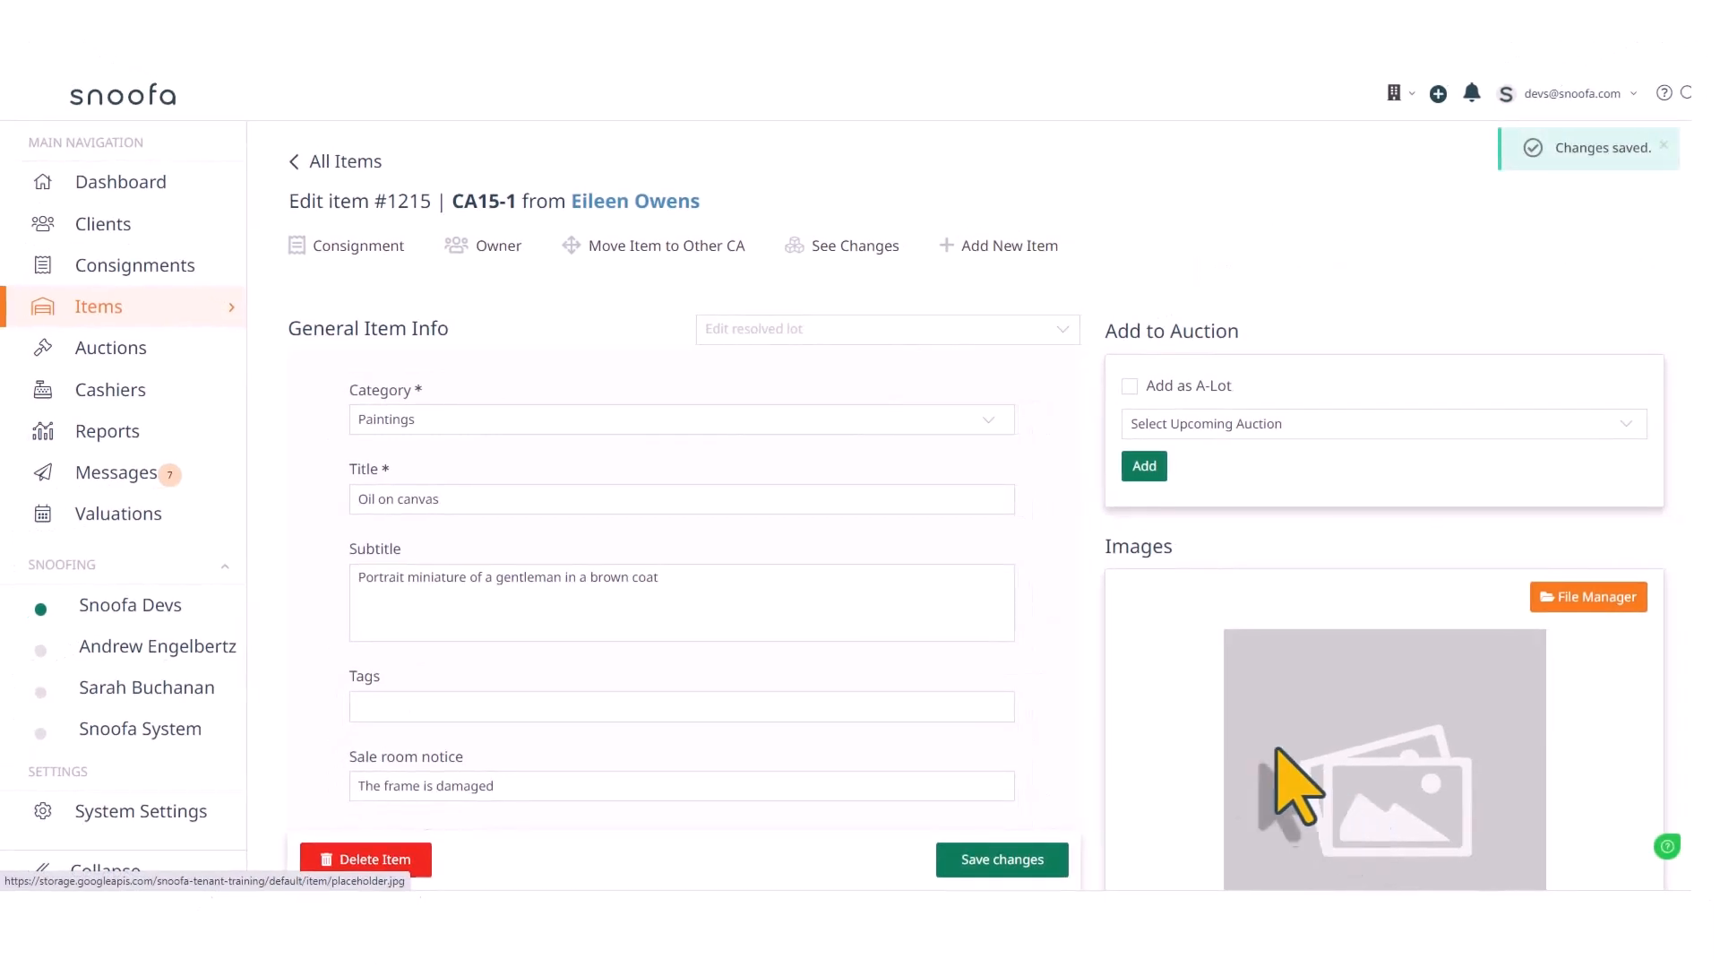
Upload "charles tayler painting.jpg" as the item's cover image and save it
scroll(1172, 691, down, 3)
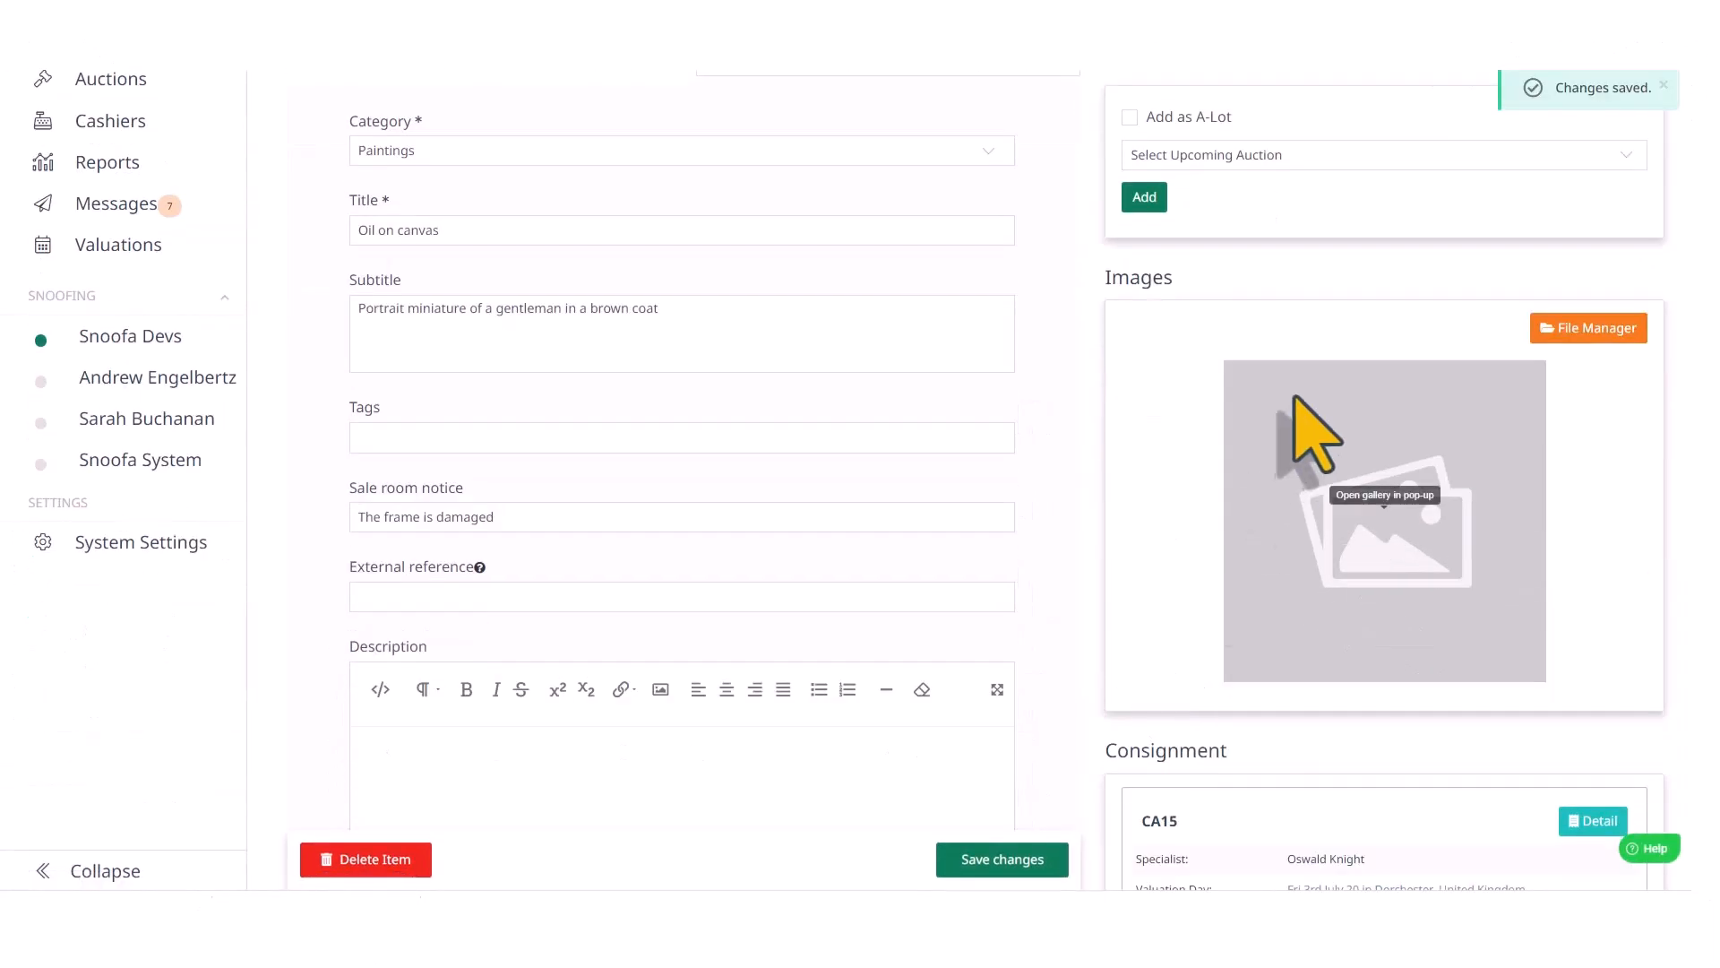
click(1582, 330)
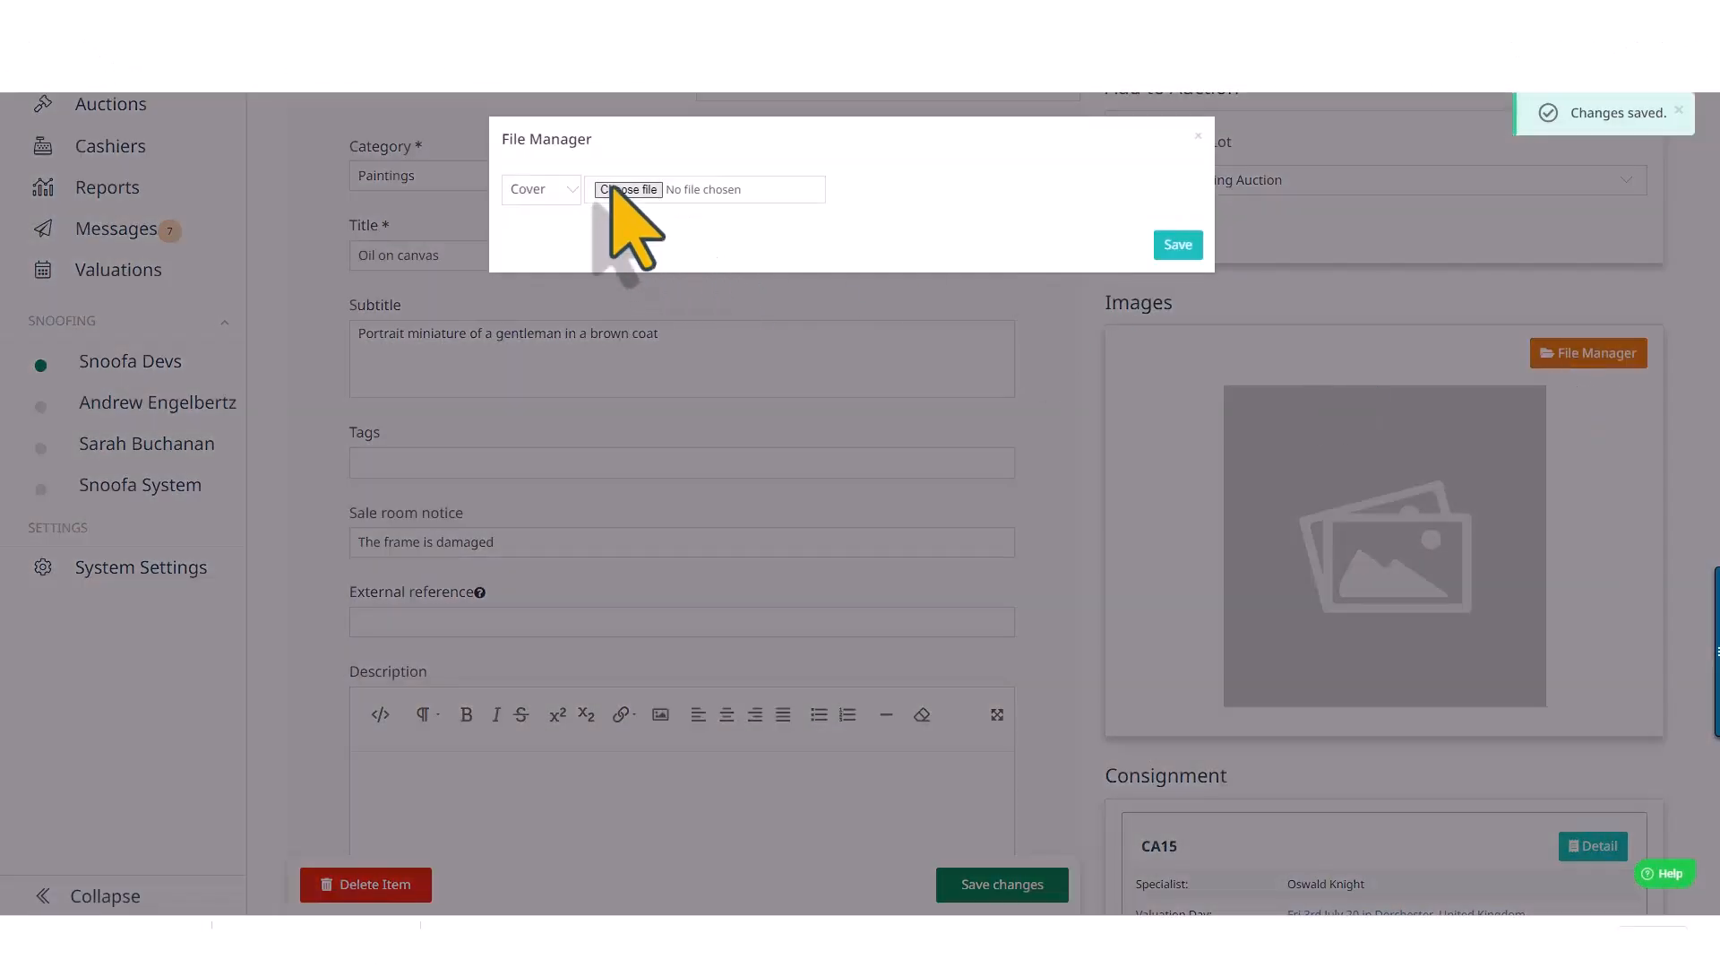
click(609, 182)
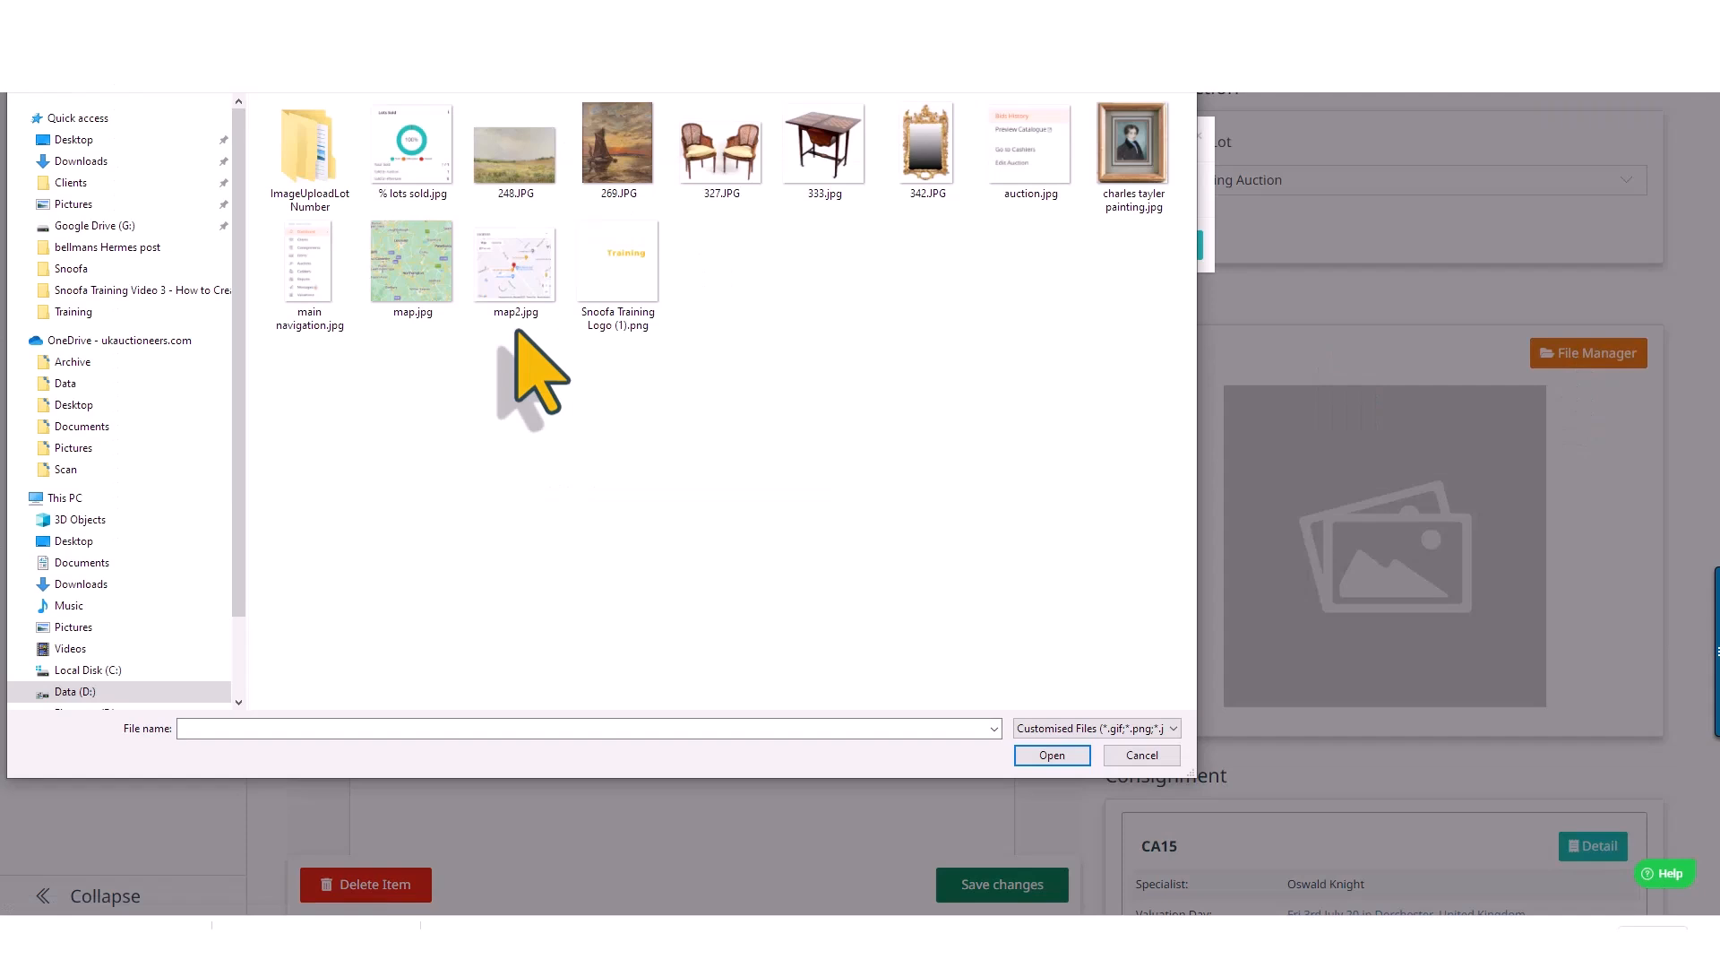
click(1136, 148)
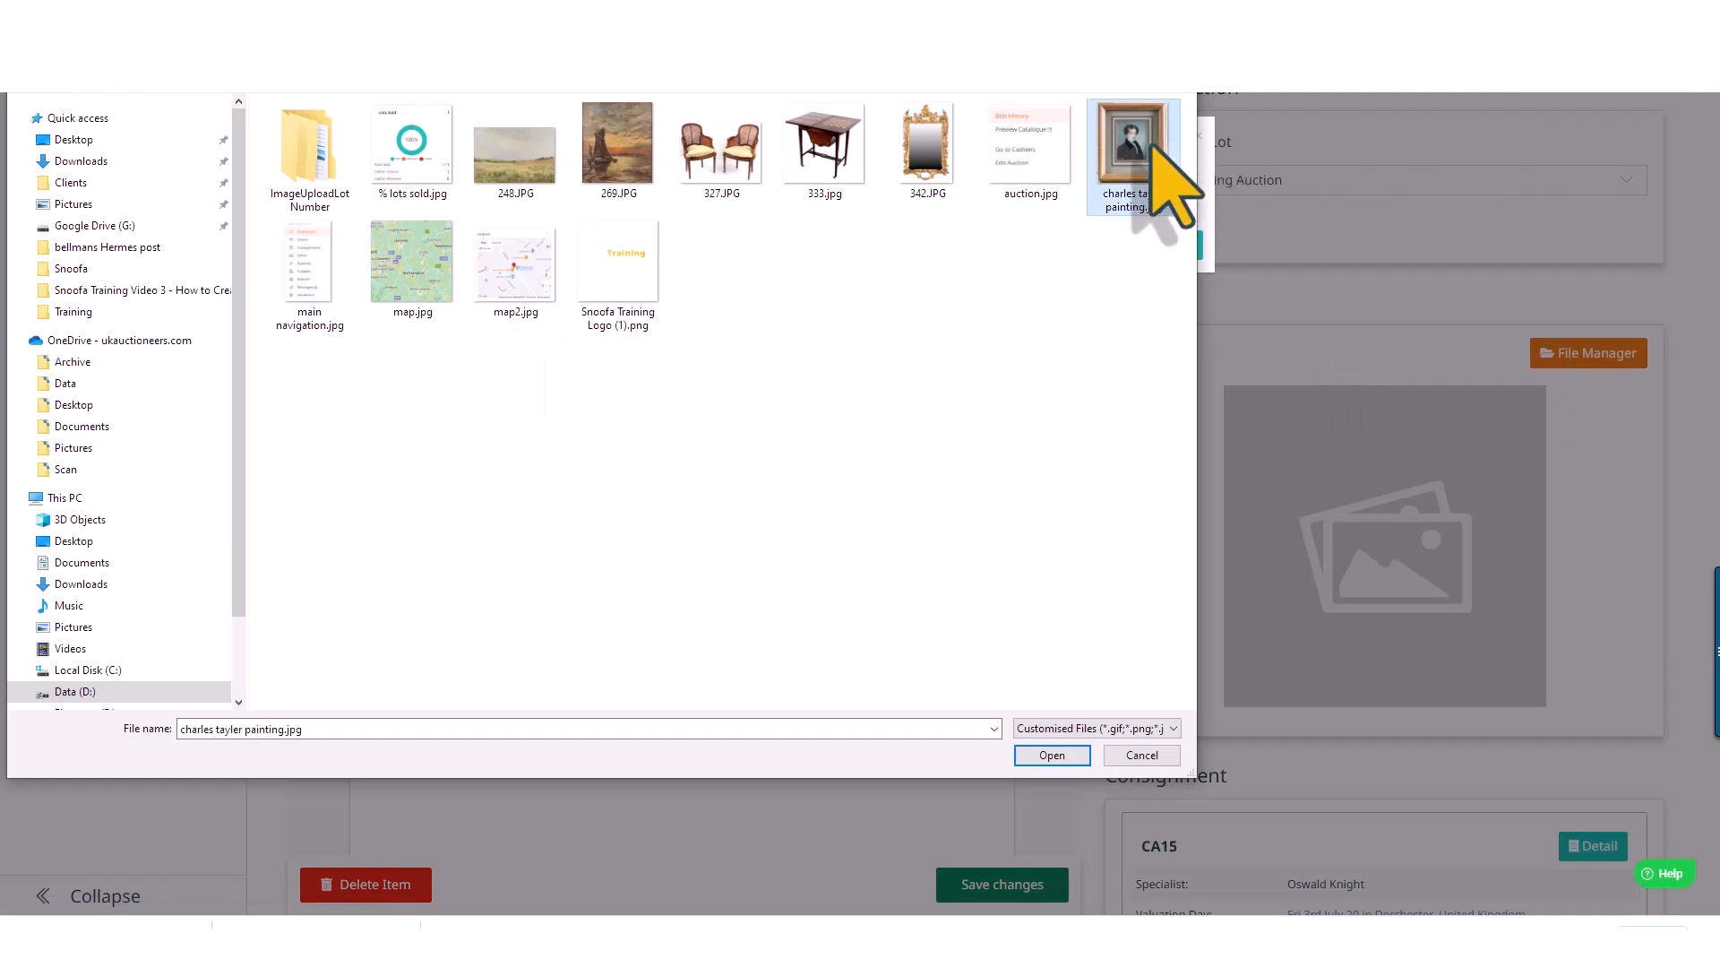
click(1052, 756)
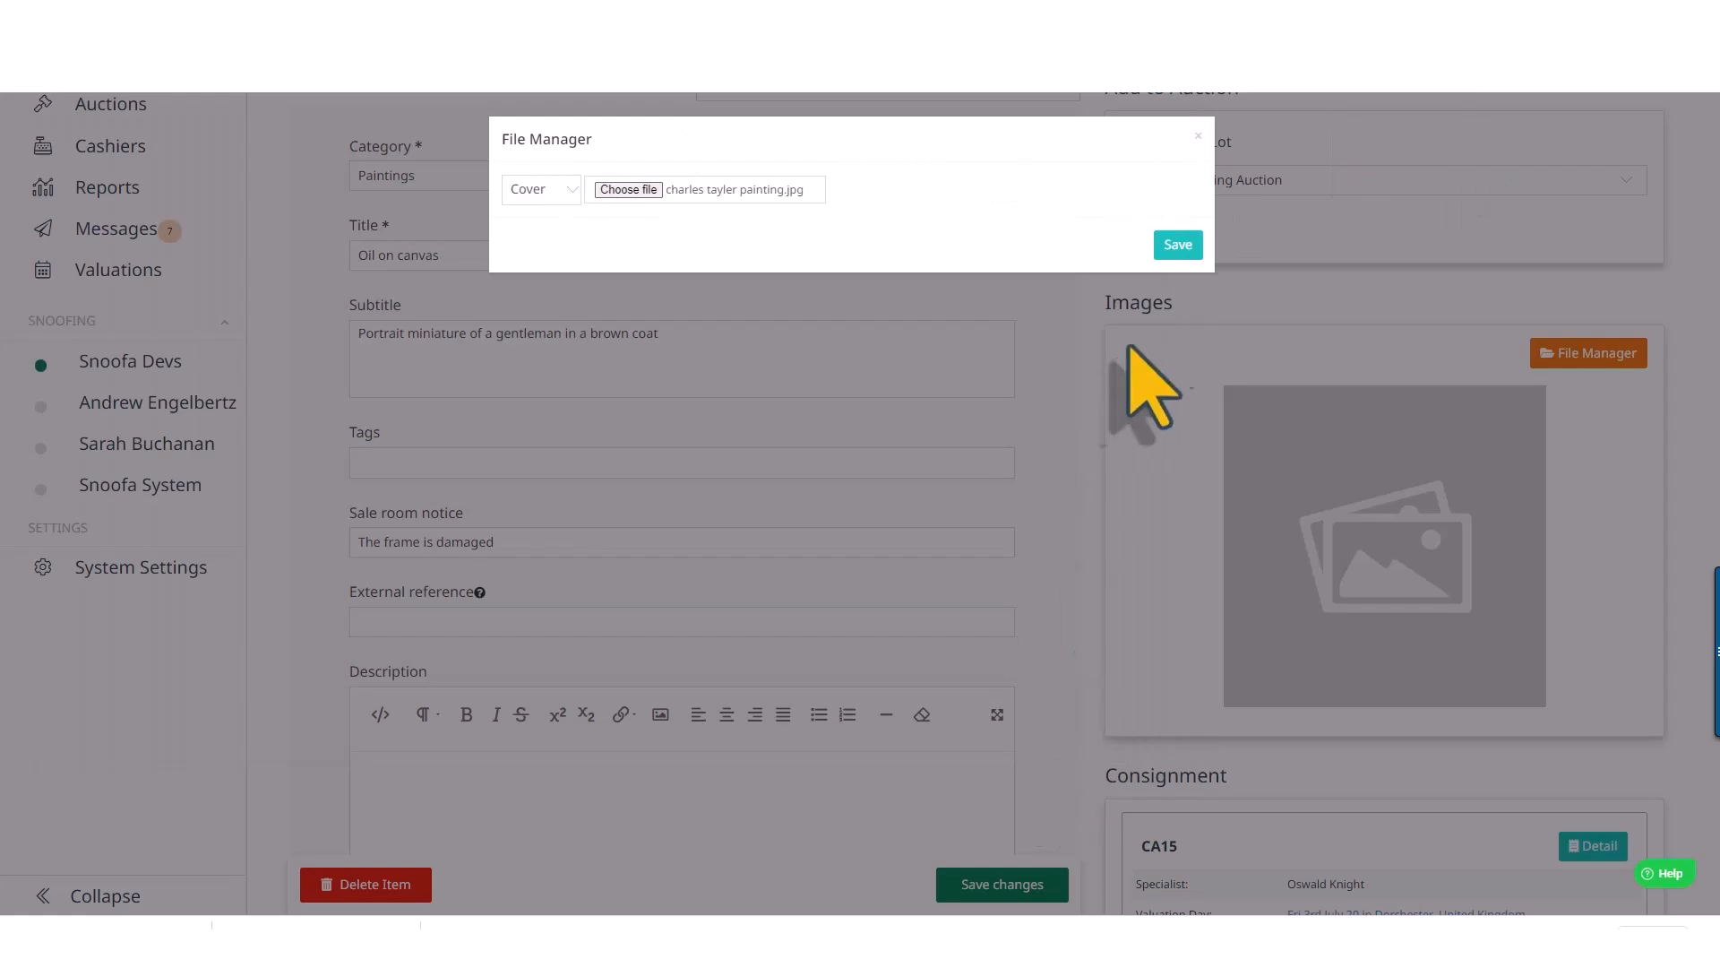
click(1177, 244)
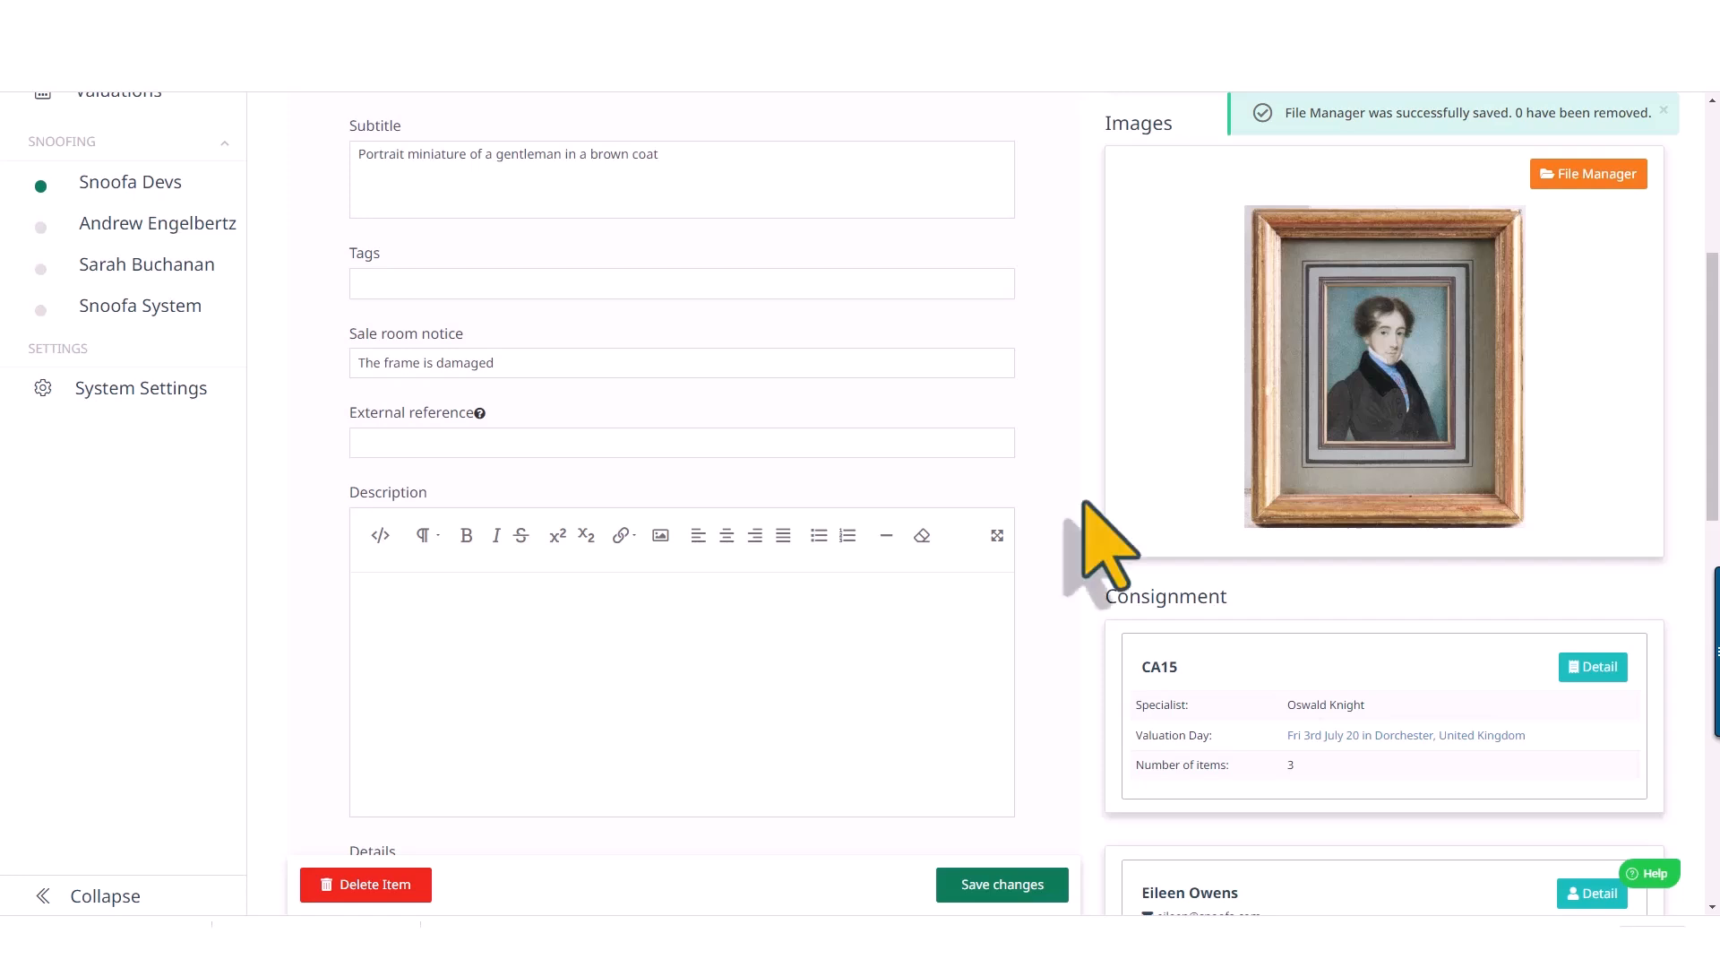
Look at the item owner's client record, return to the item and open its change history
scroll(674, 523, up, 5)
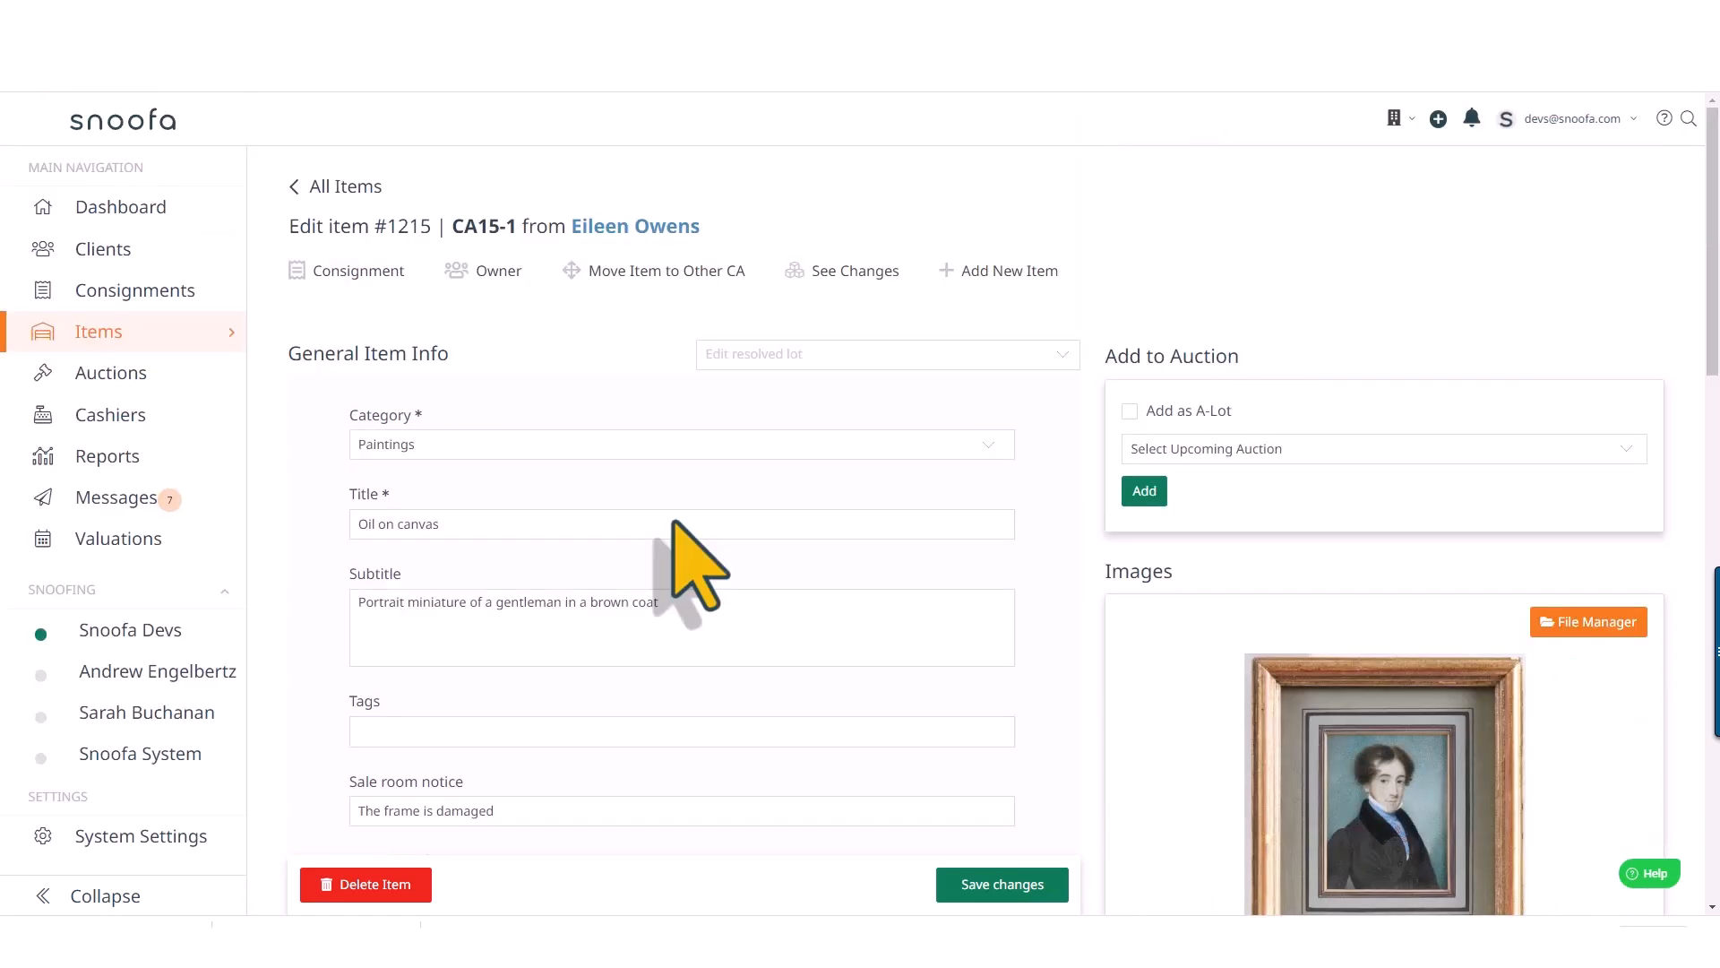
click(496, 272)
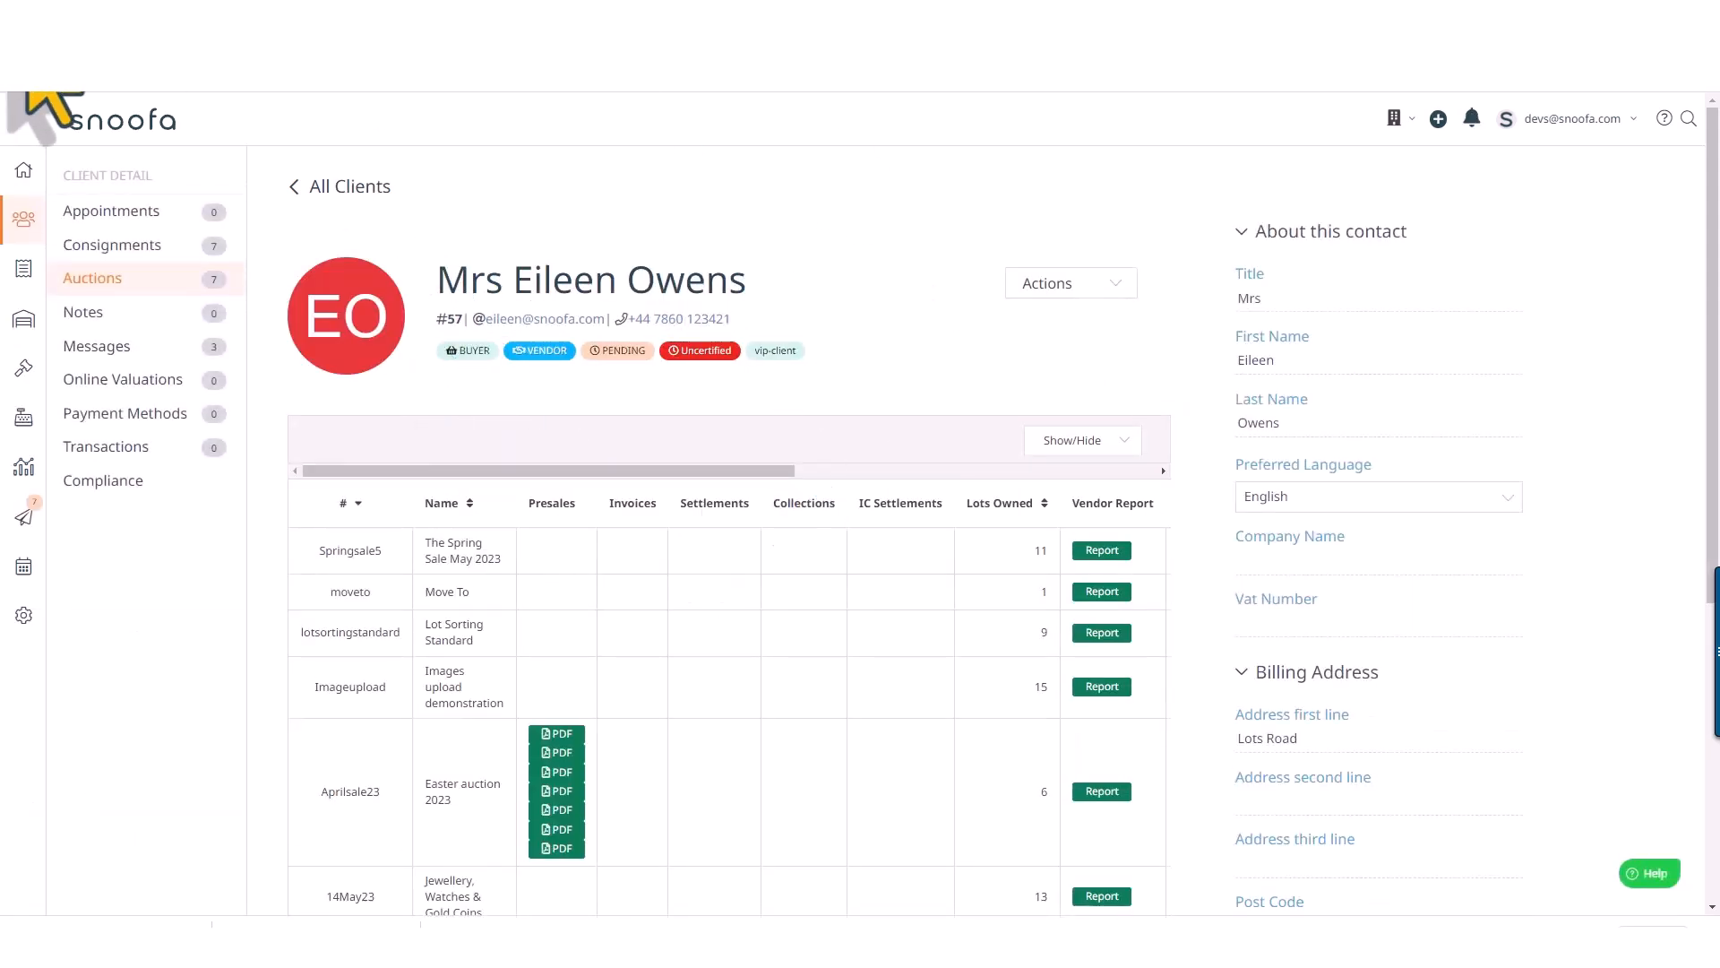
click(16, 48)
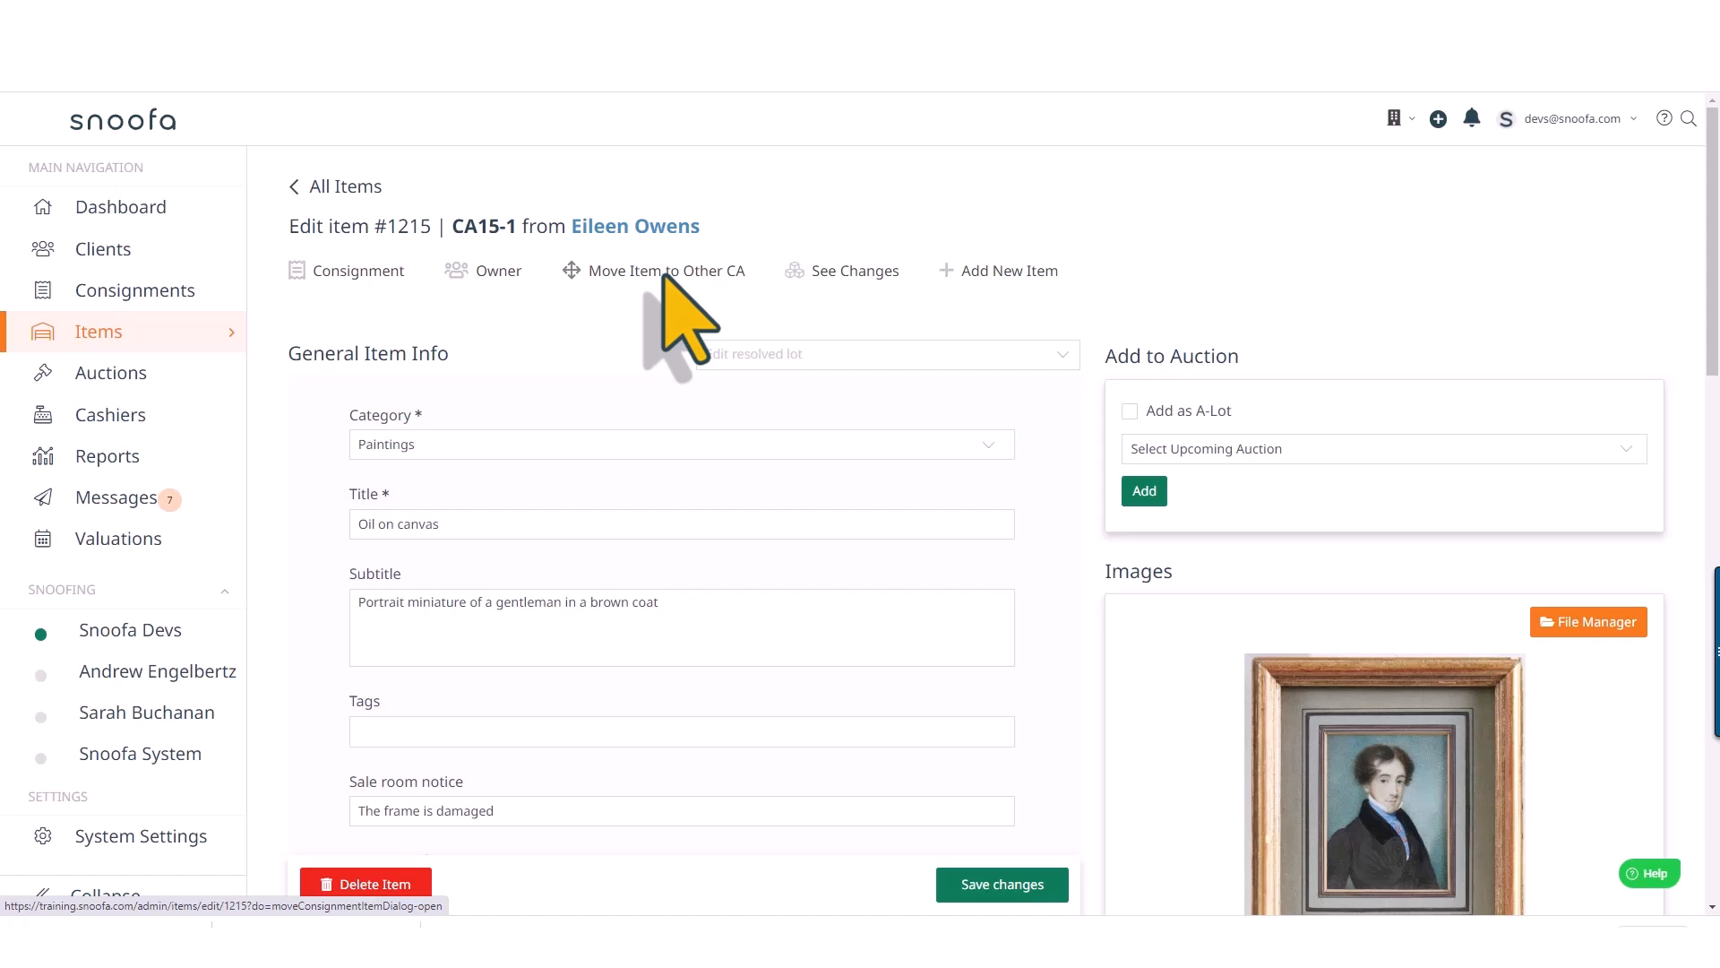
click(848, 273)
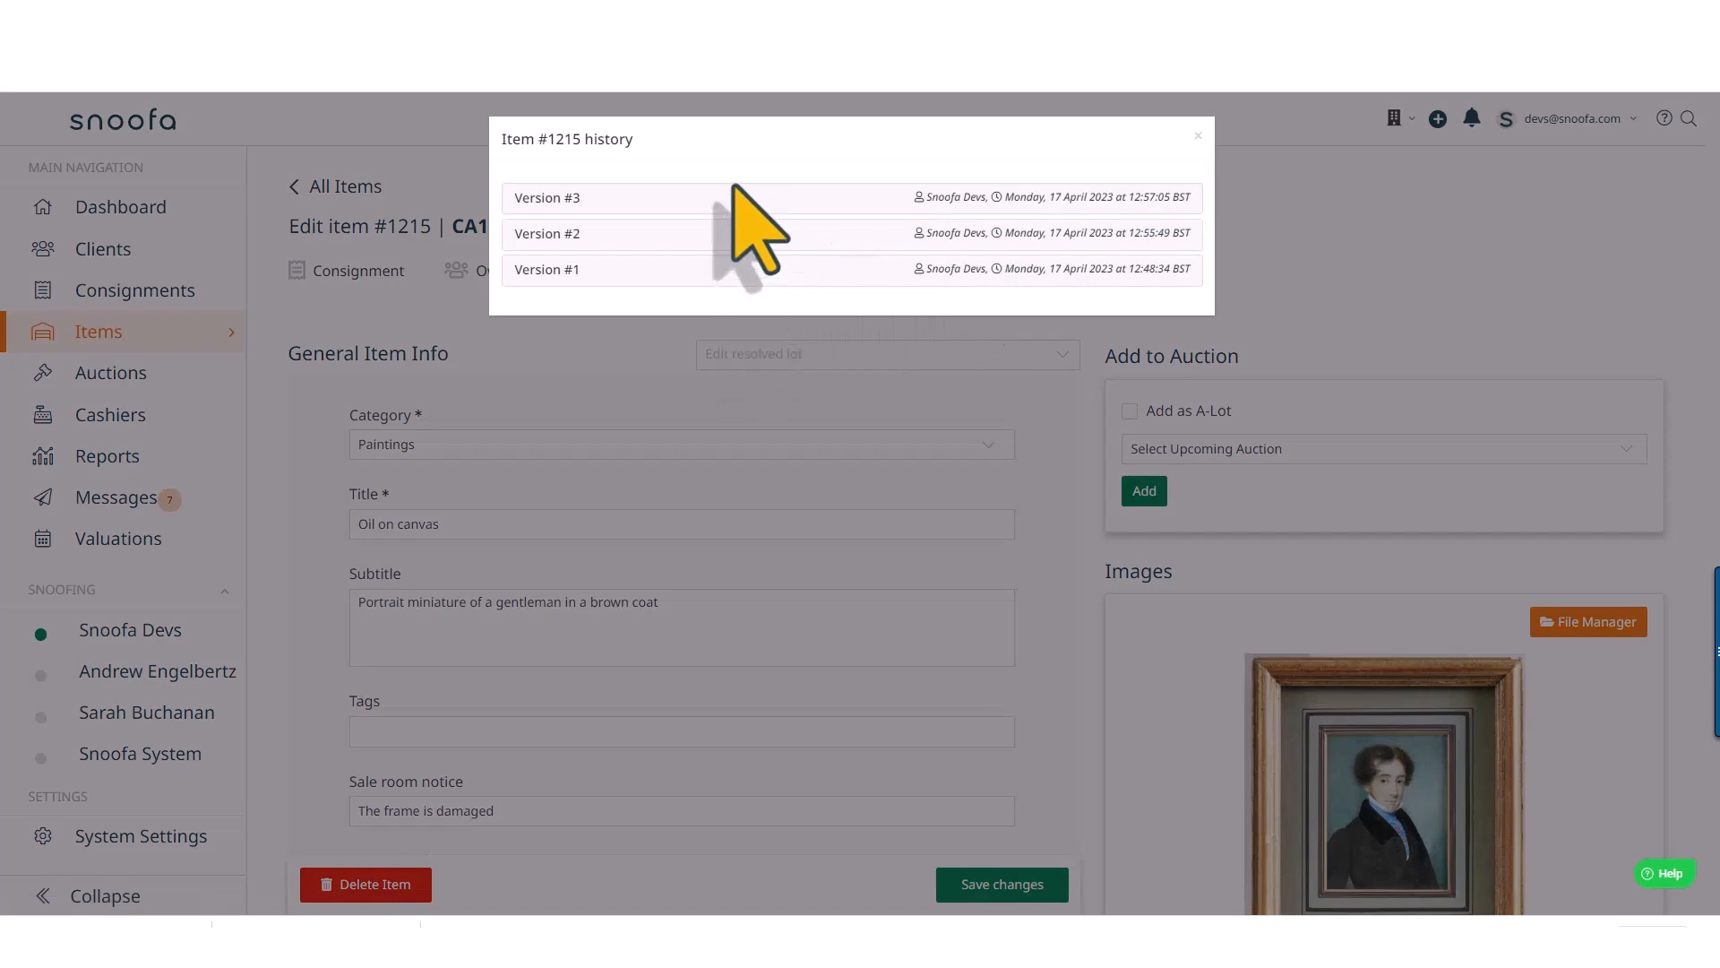
Close the item history, return to its consignment and add a handwritten specialist signature to the consignment
click(1199, 137)
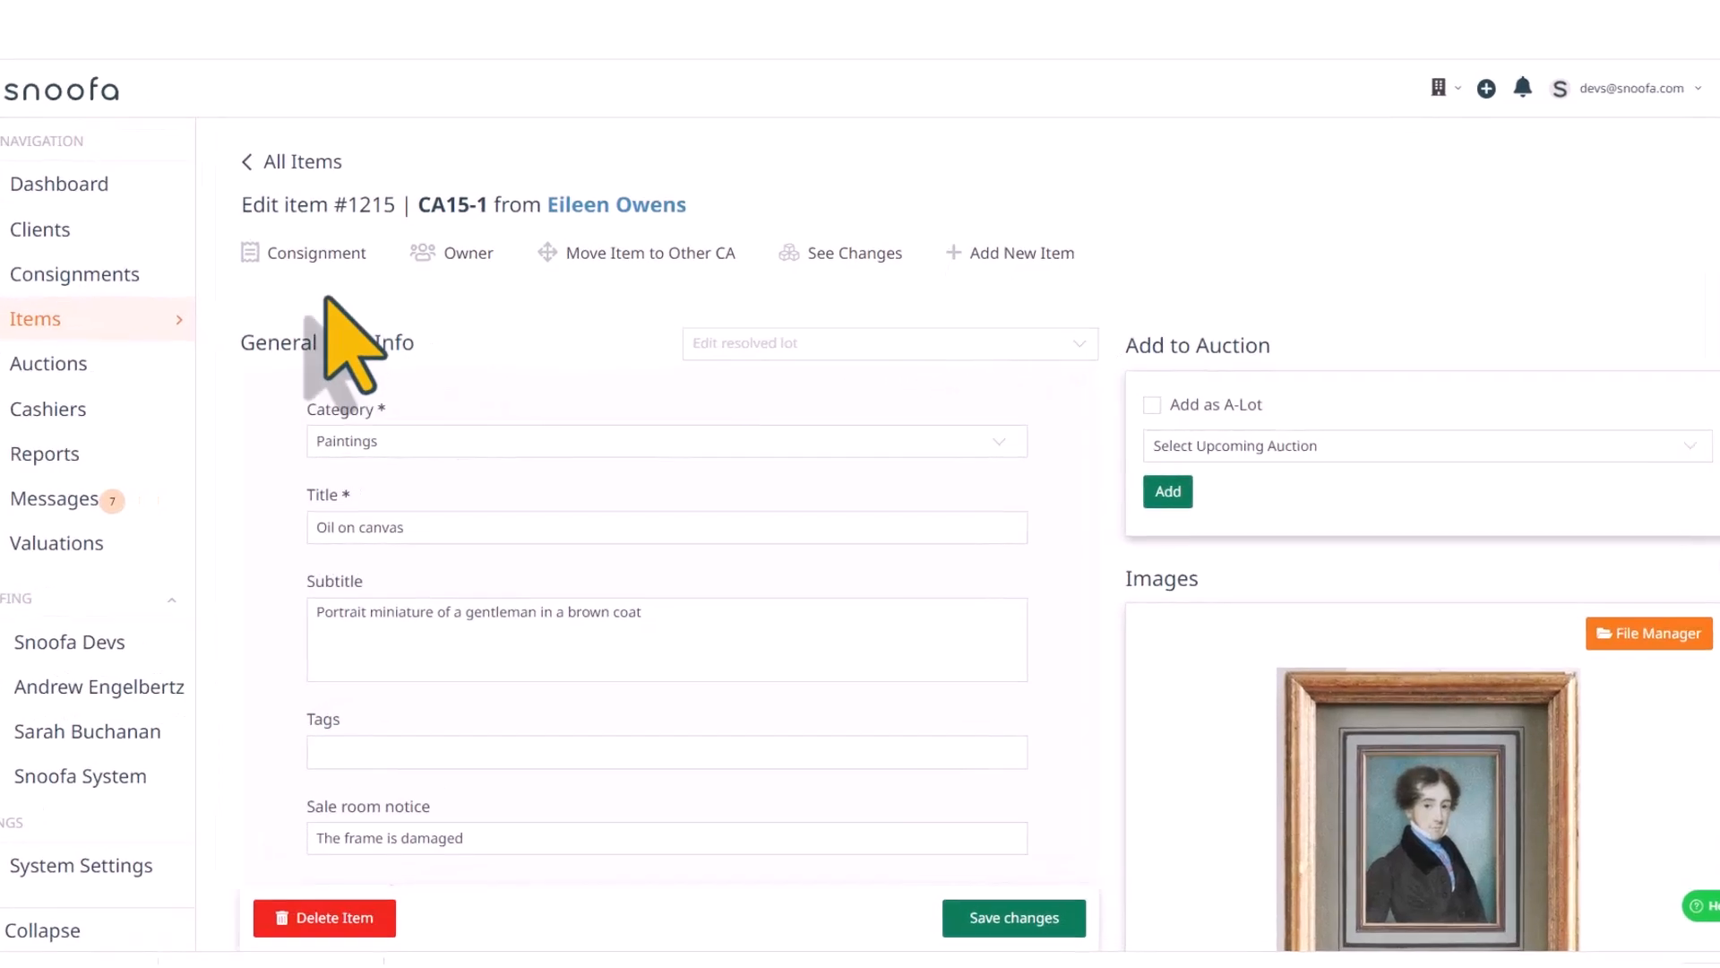
click(305, 252)
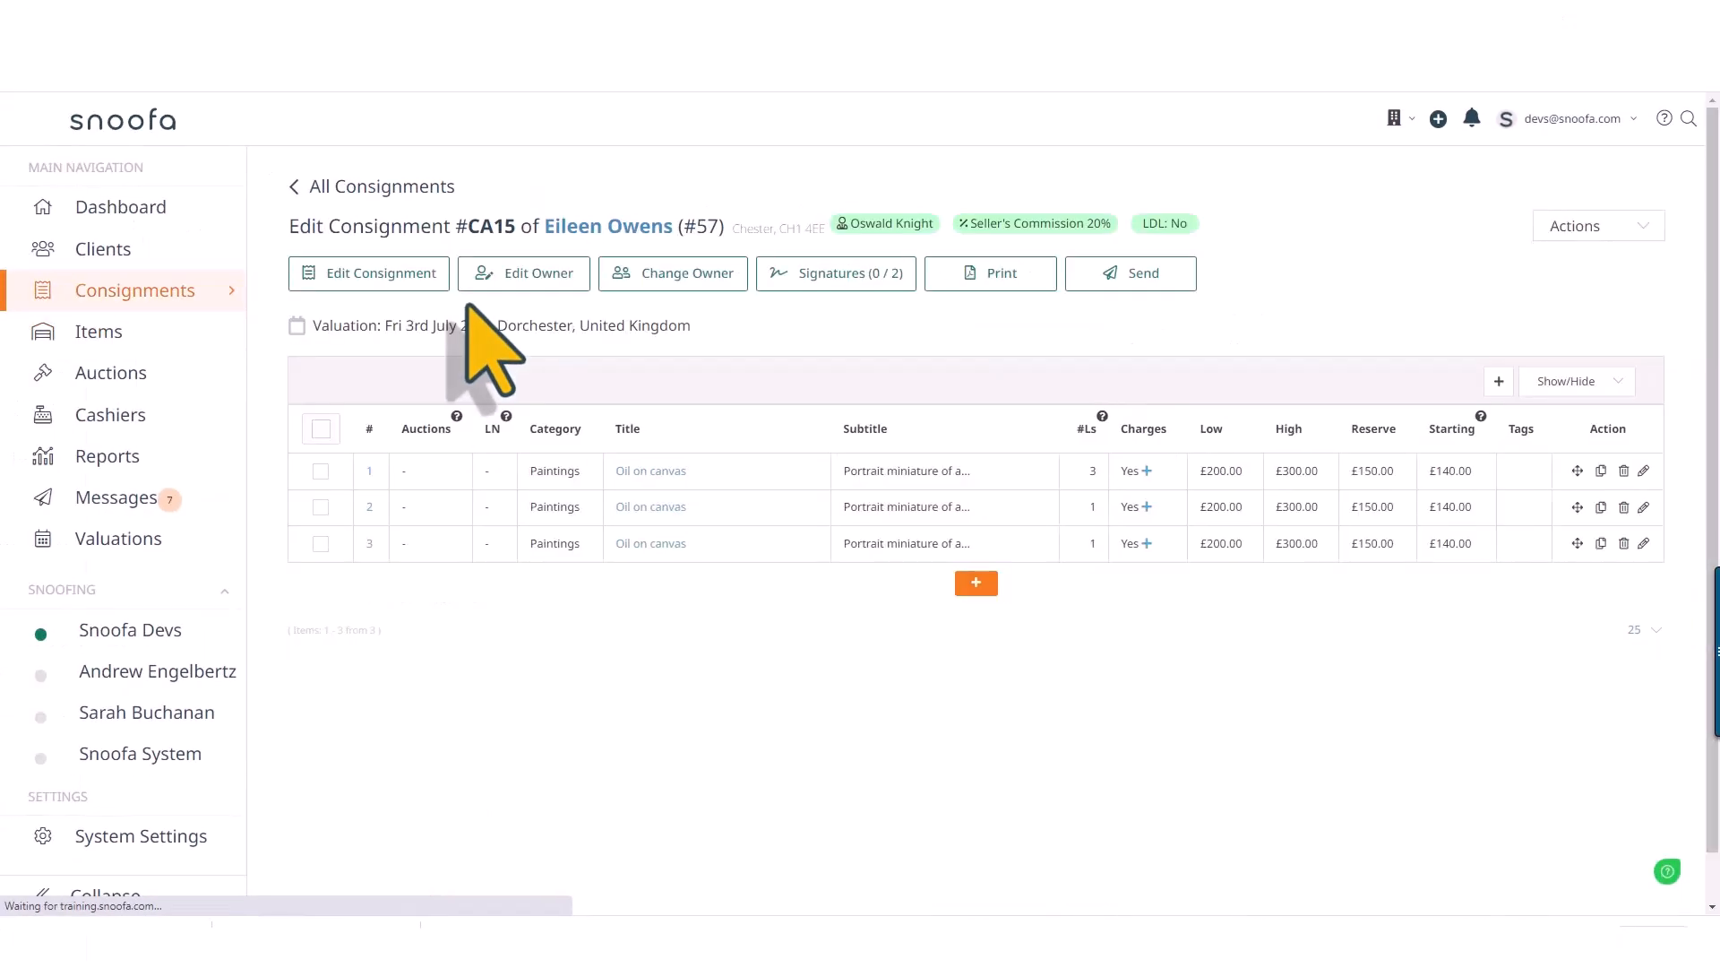
click(847, 281)
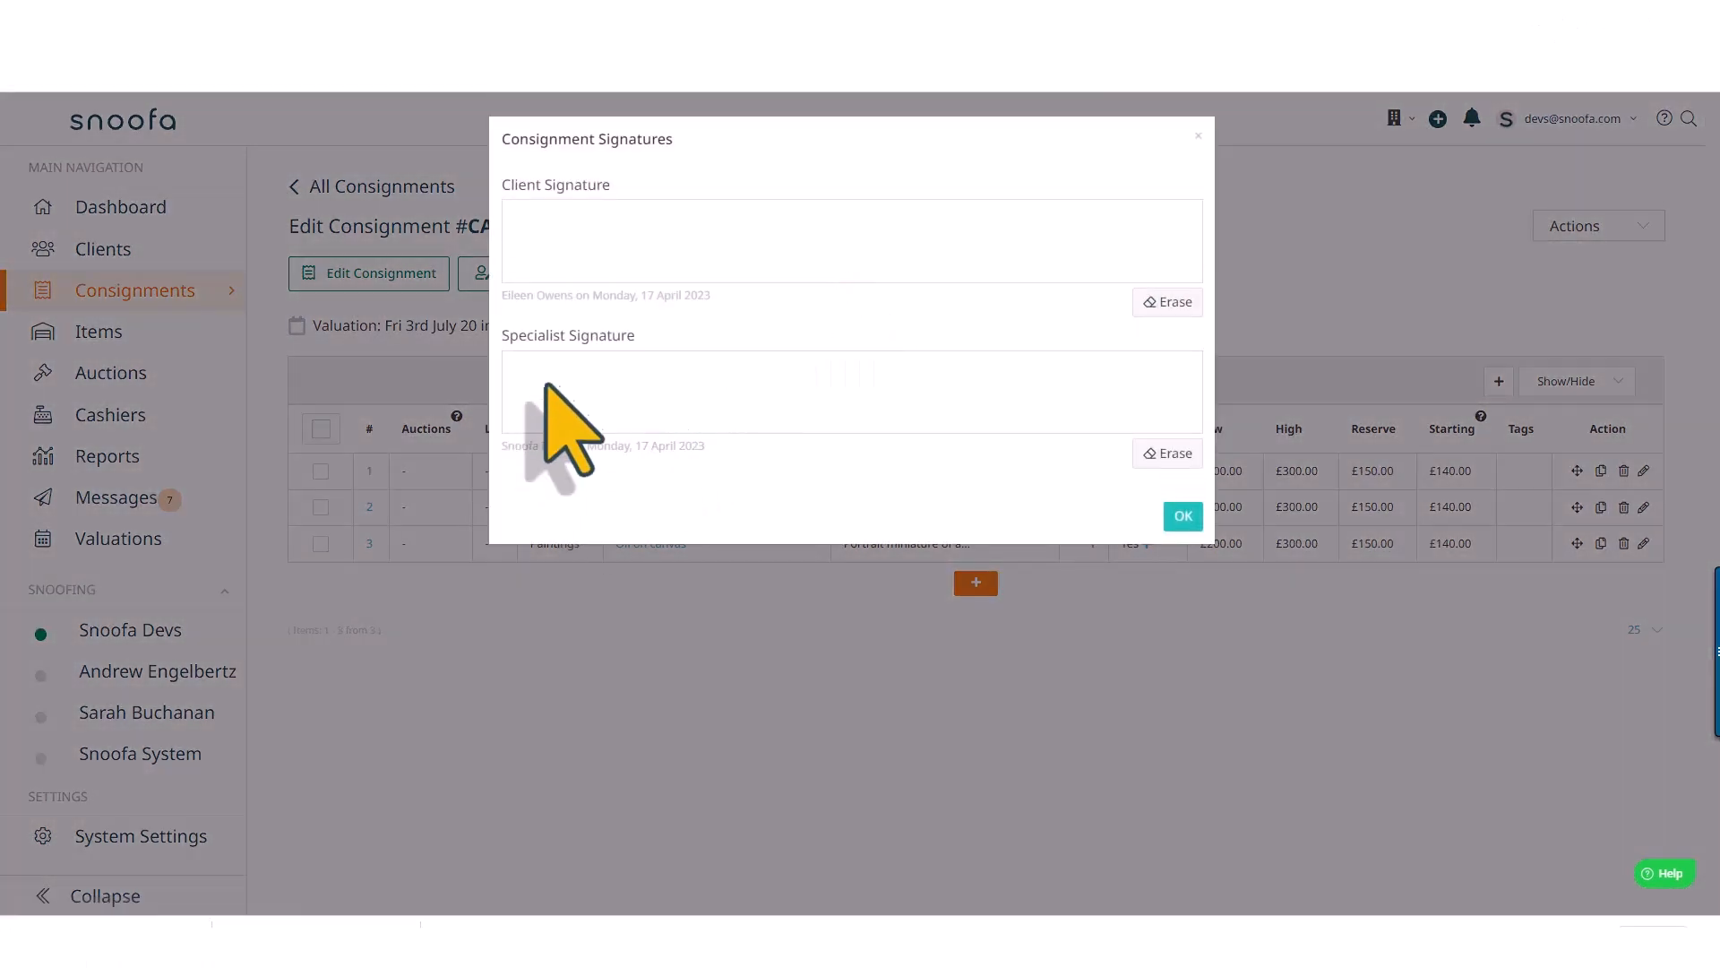
drag(536, 389, 773, 395)
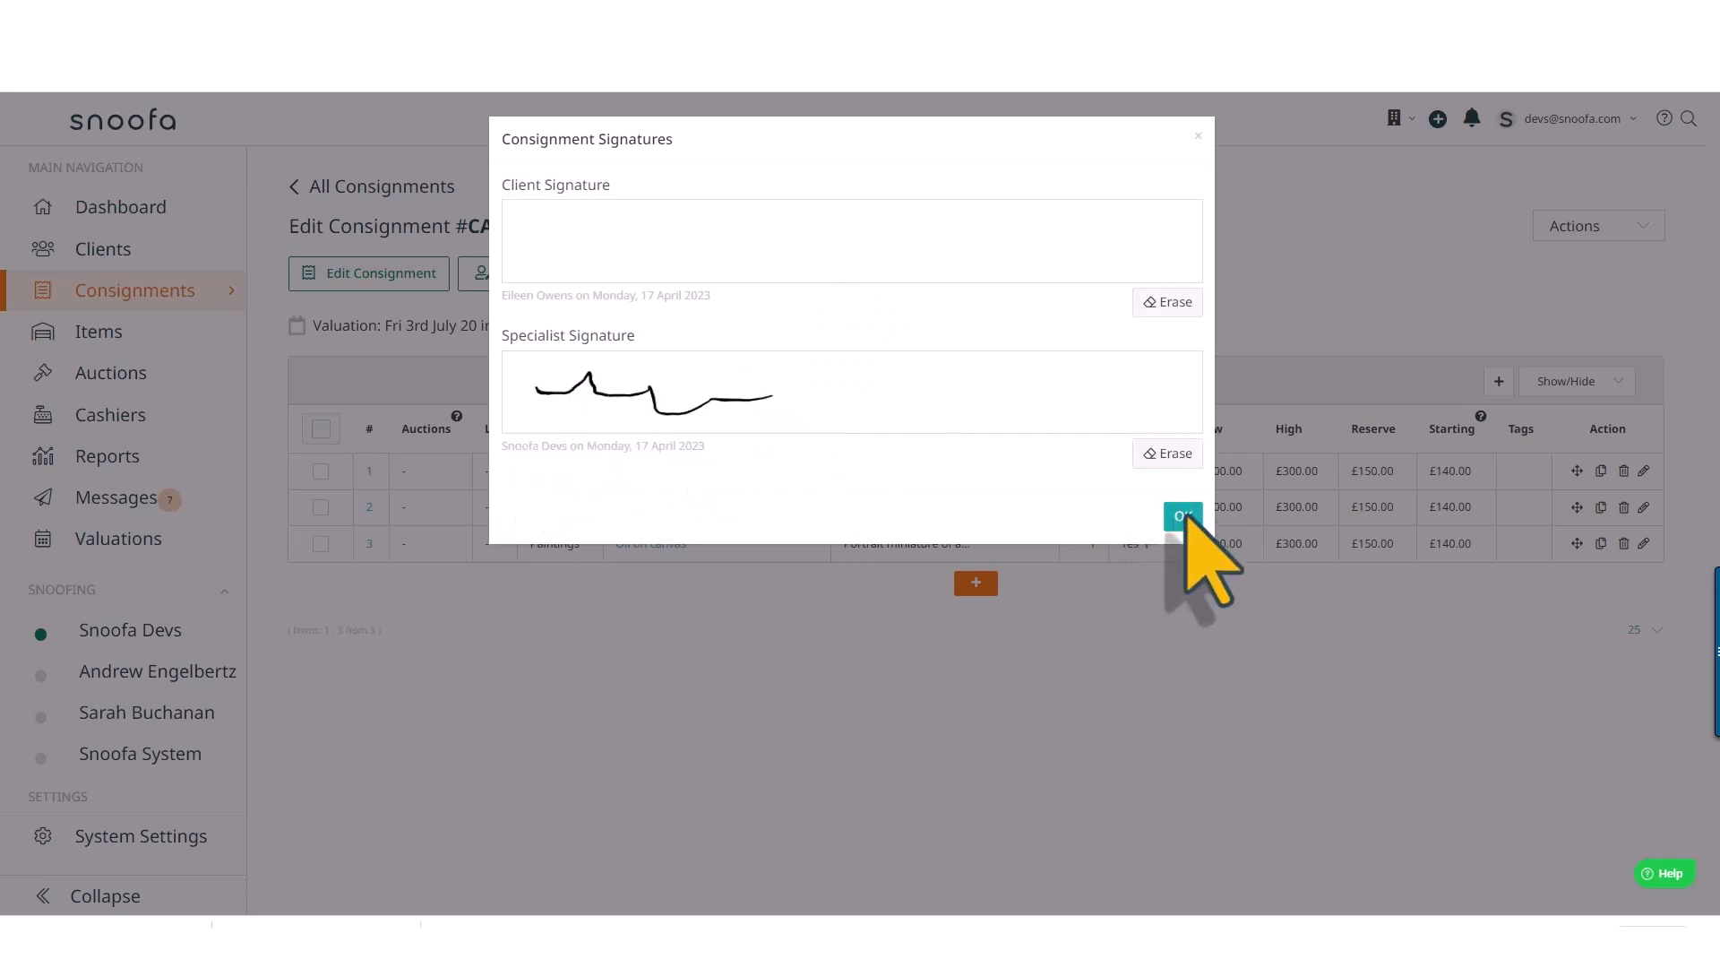
click(1183, 516)
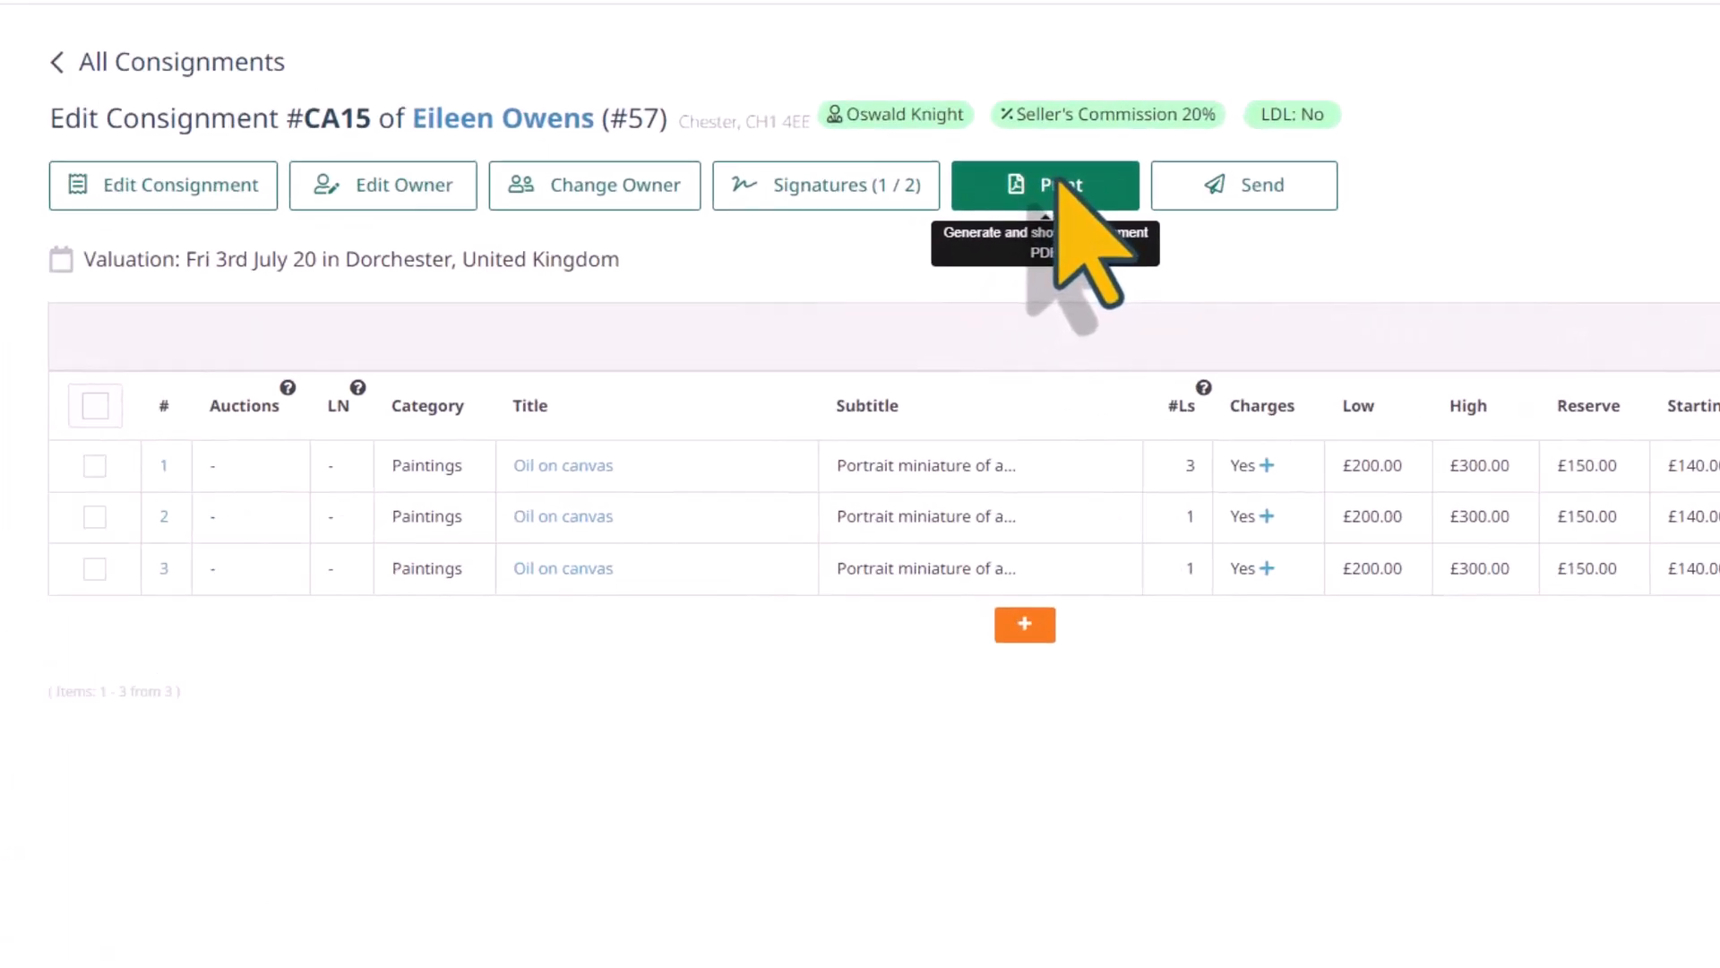
Review the printable consignment agreement through to its signature section, and prepare the receipt message for the client
click(1060, 184)
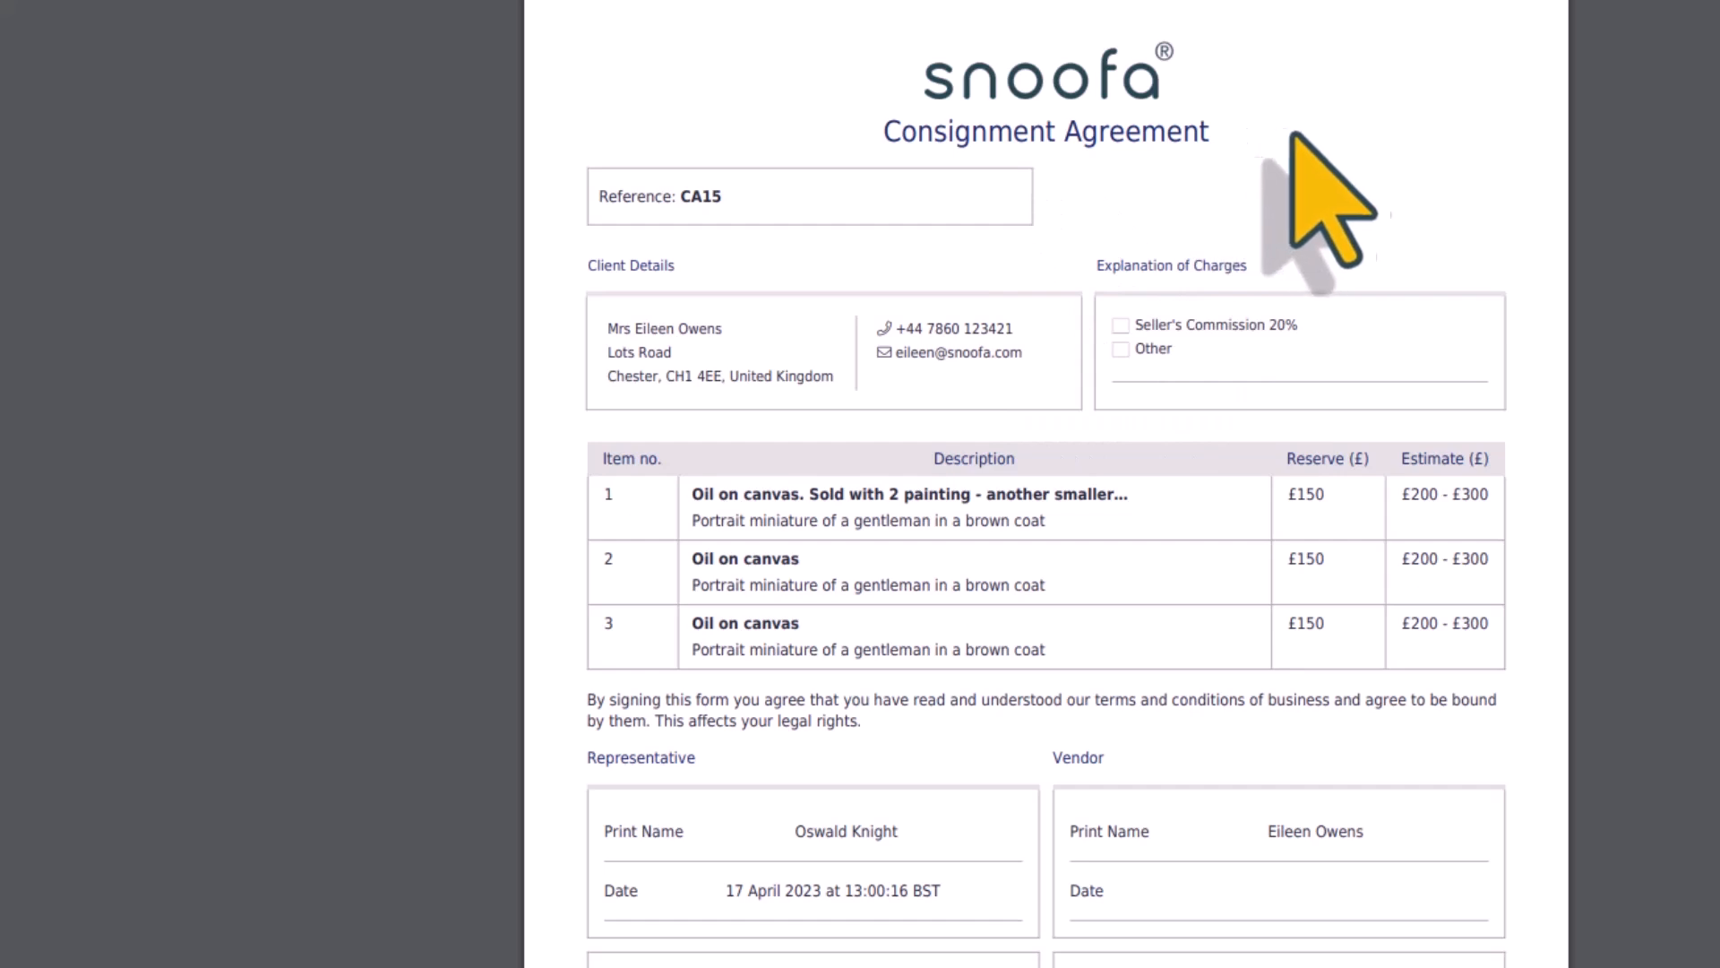
scroll(1192, 528, down, 4)
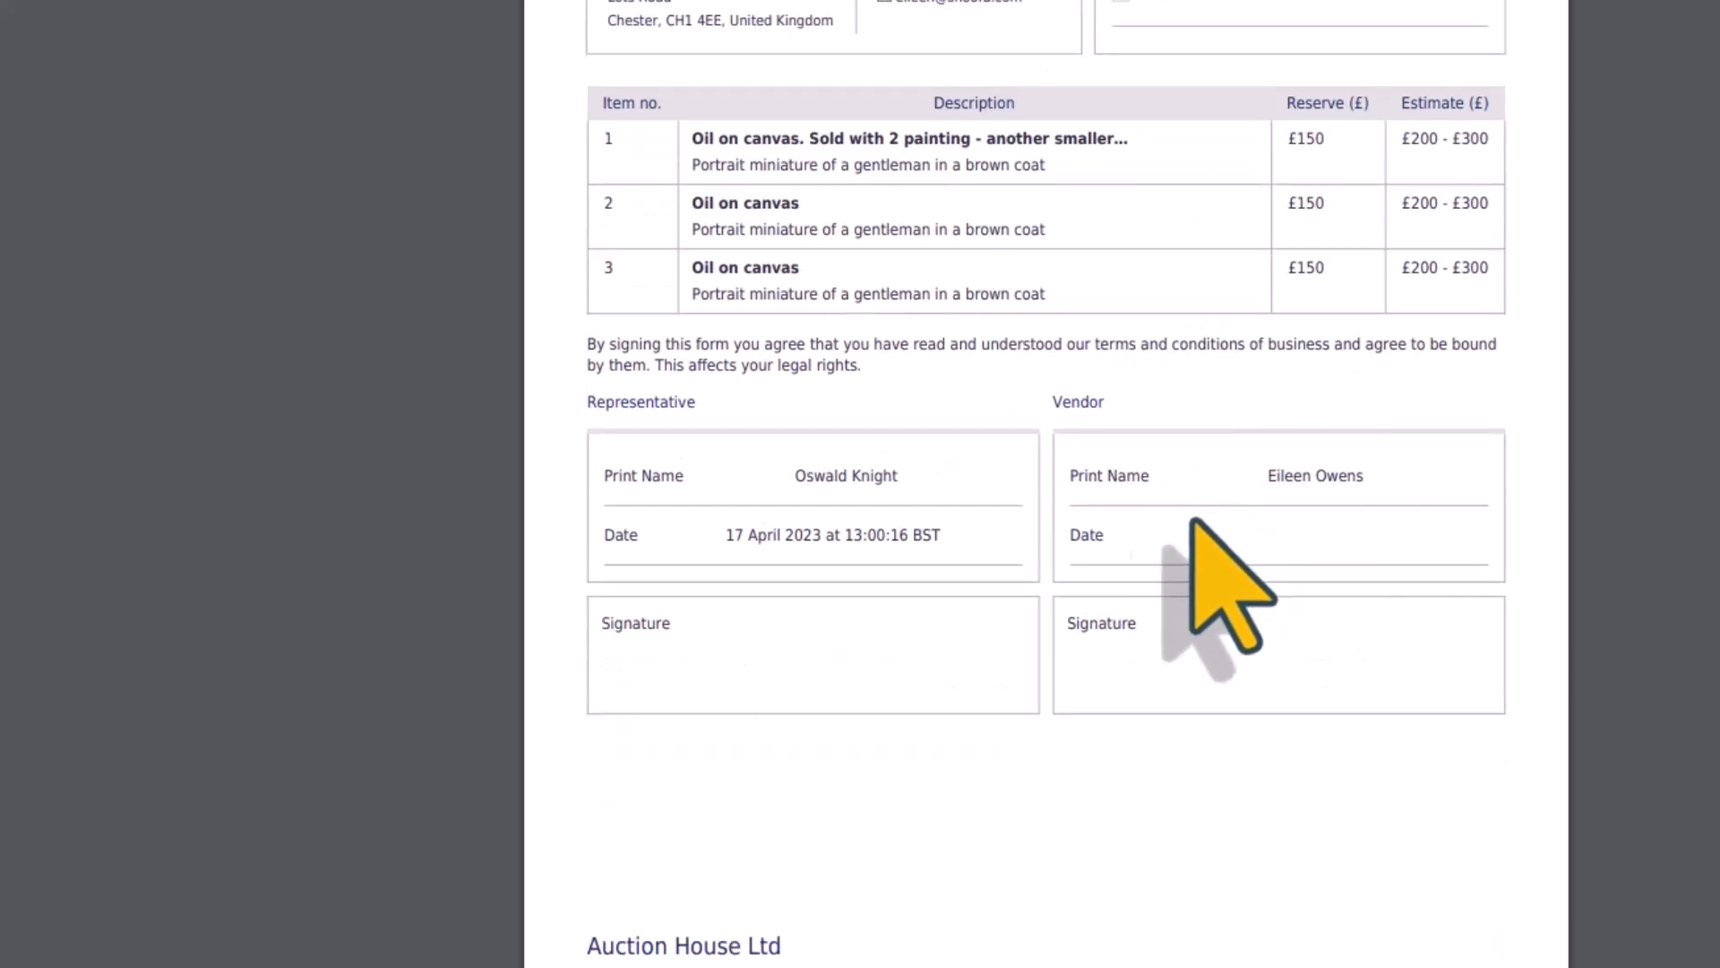
scroll(1130, 573, up, 4)
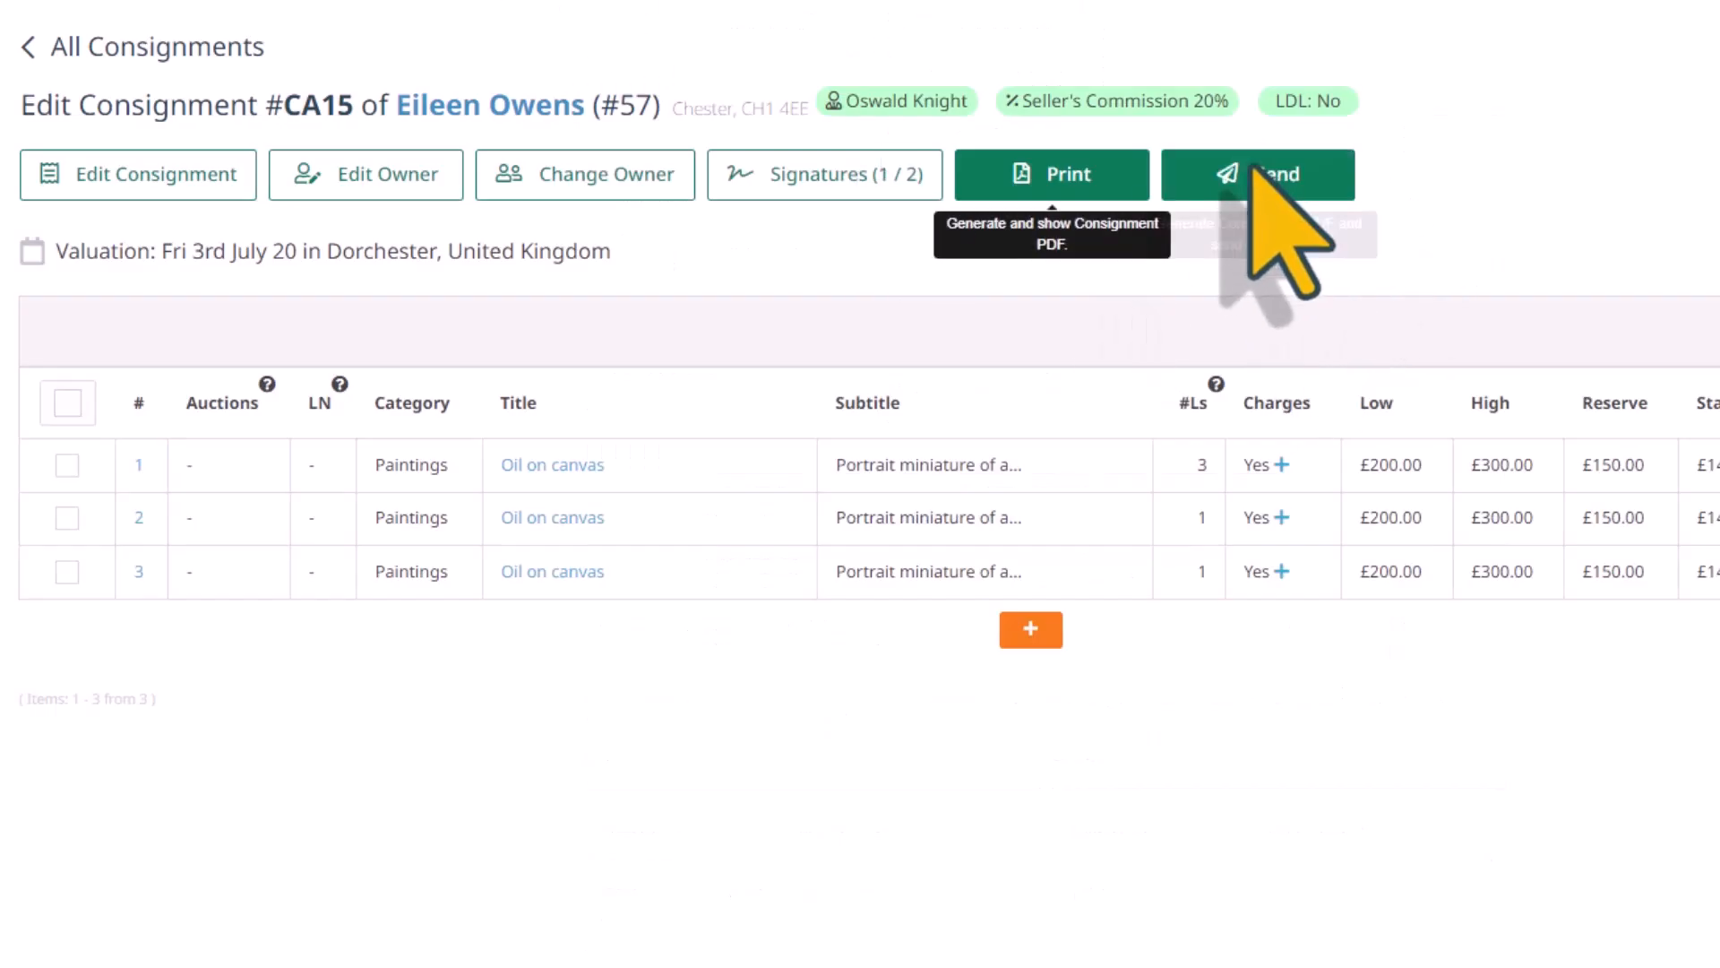
click(1240, 184)
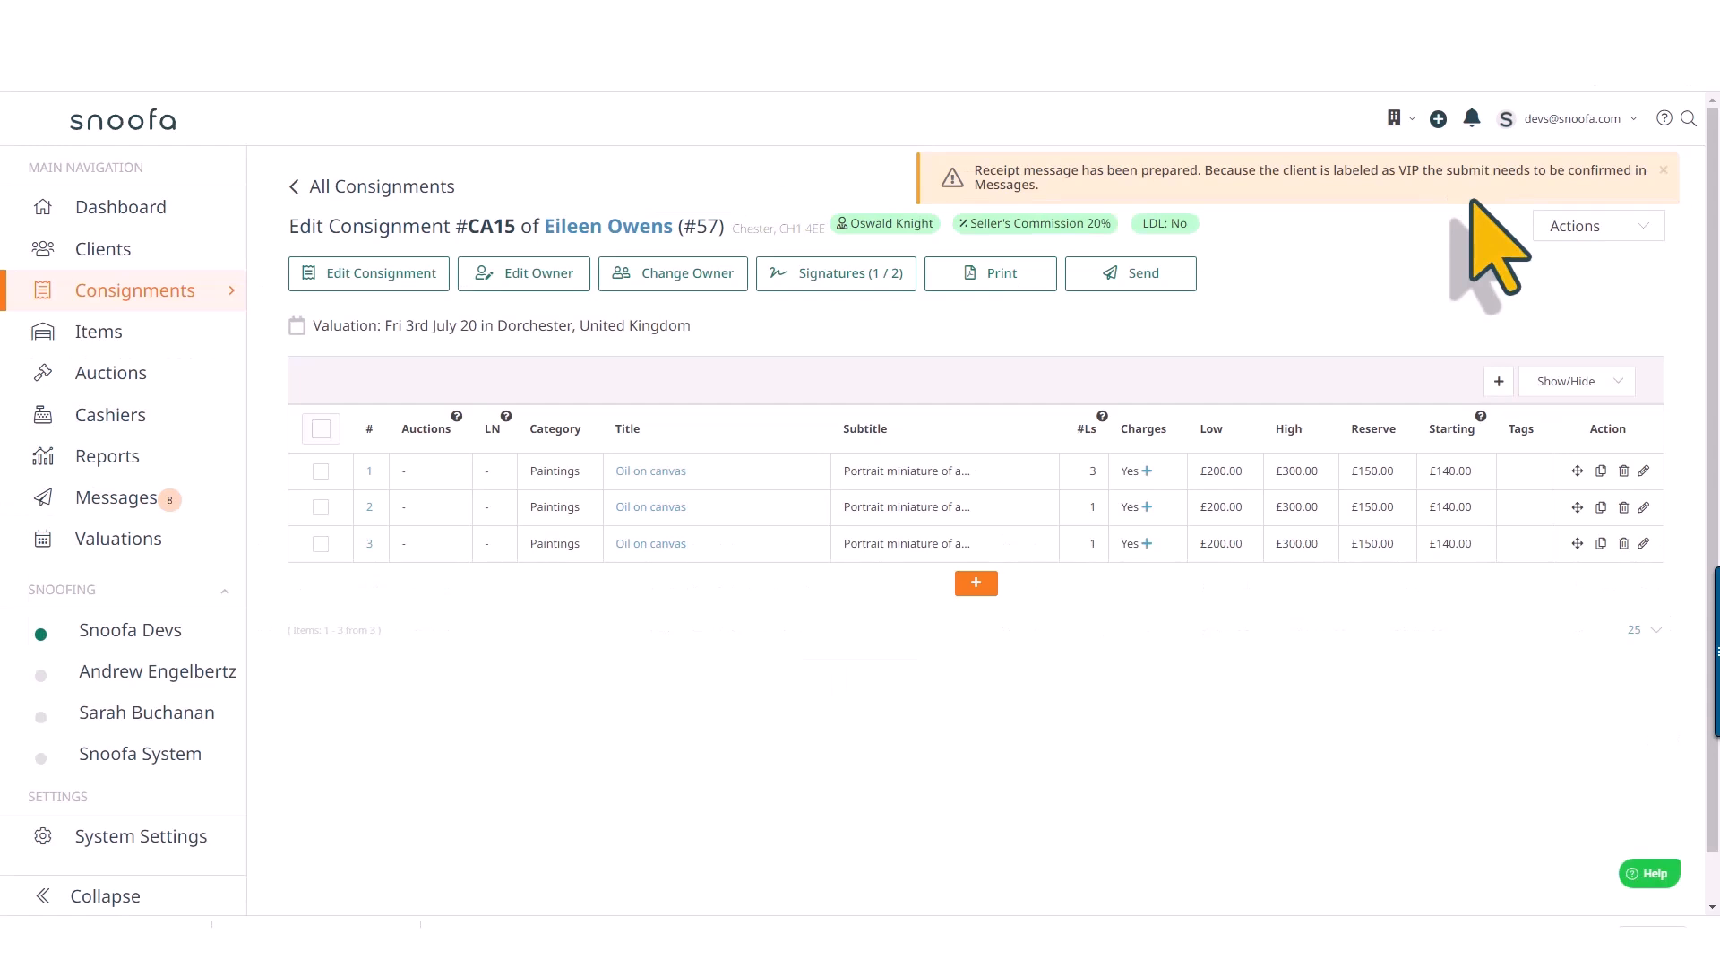
Assign the consignment's first item to the auction "Springsale5 - The Spring Sale May 2023" and save the row
click(443, 480)
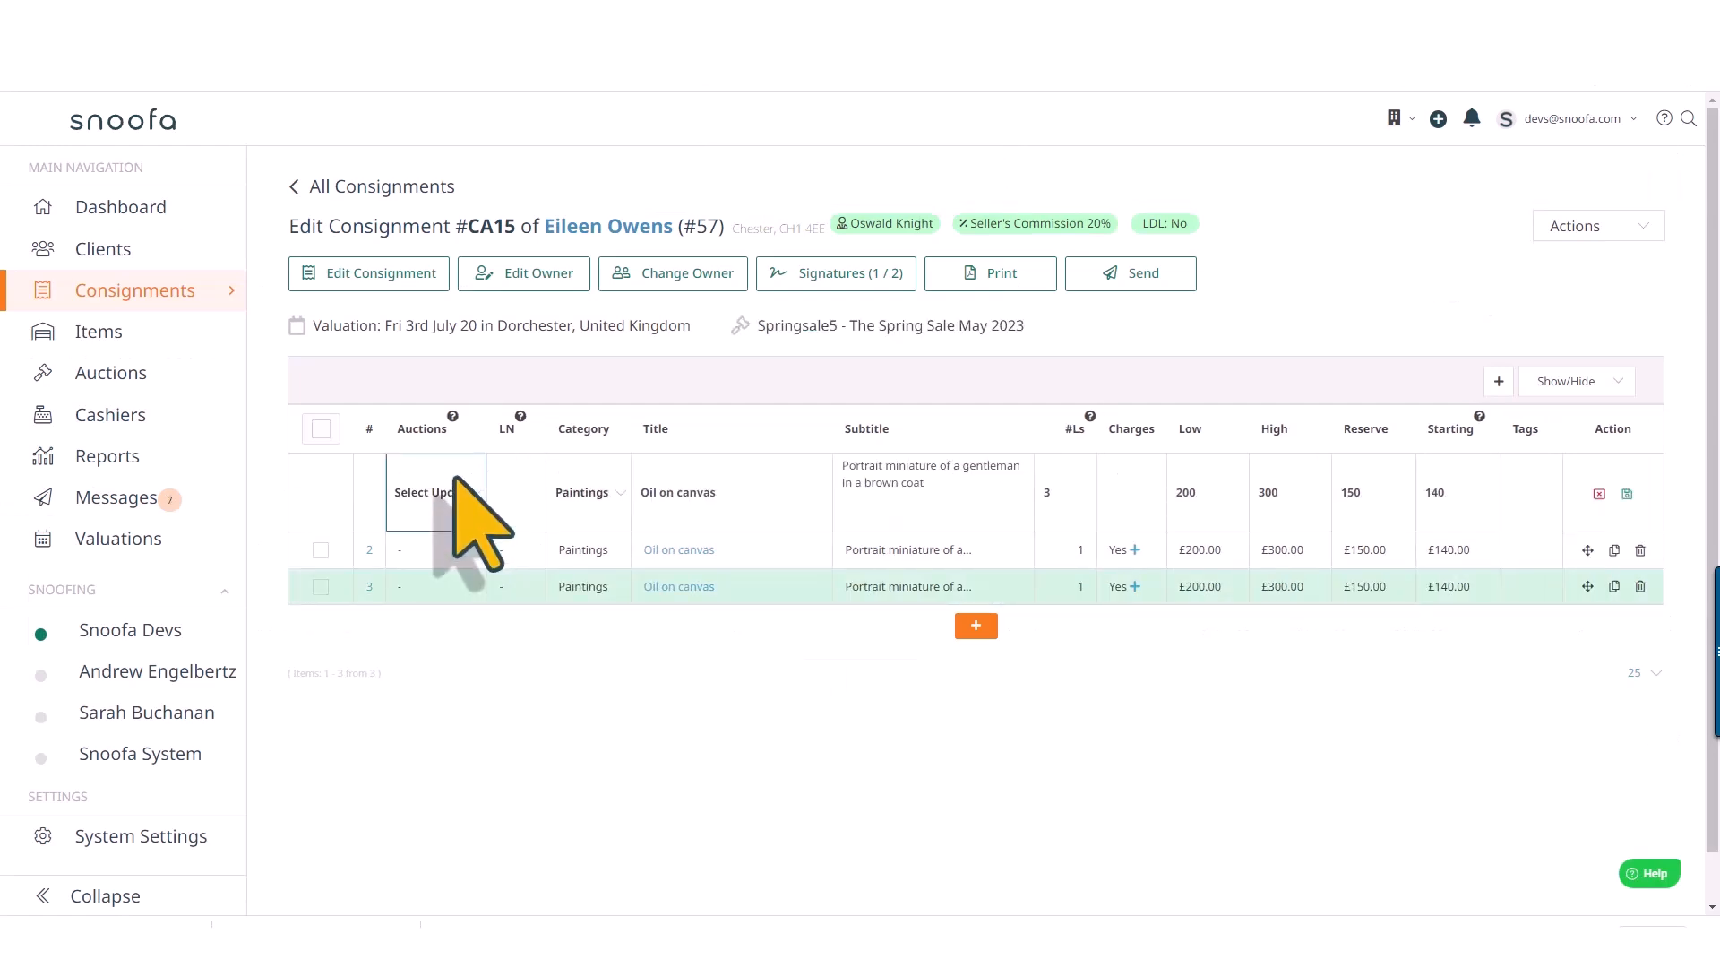
click(473, 494)
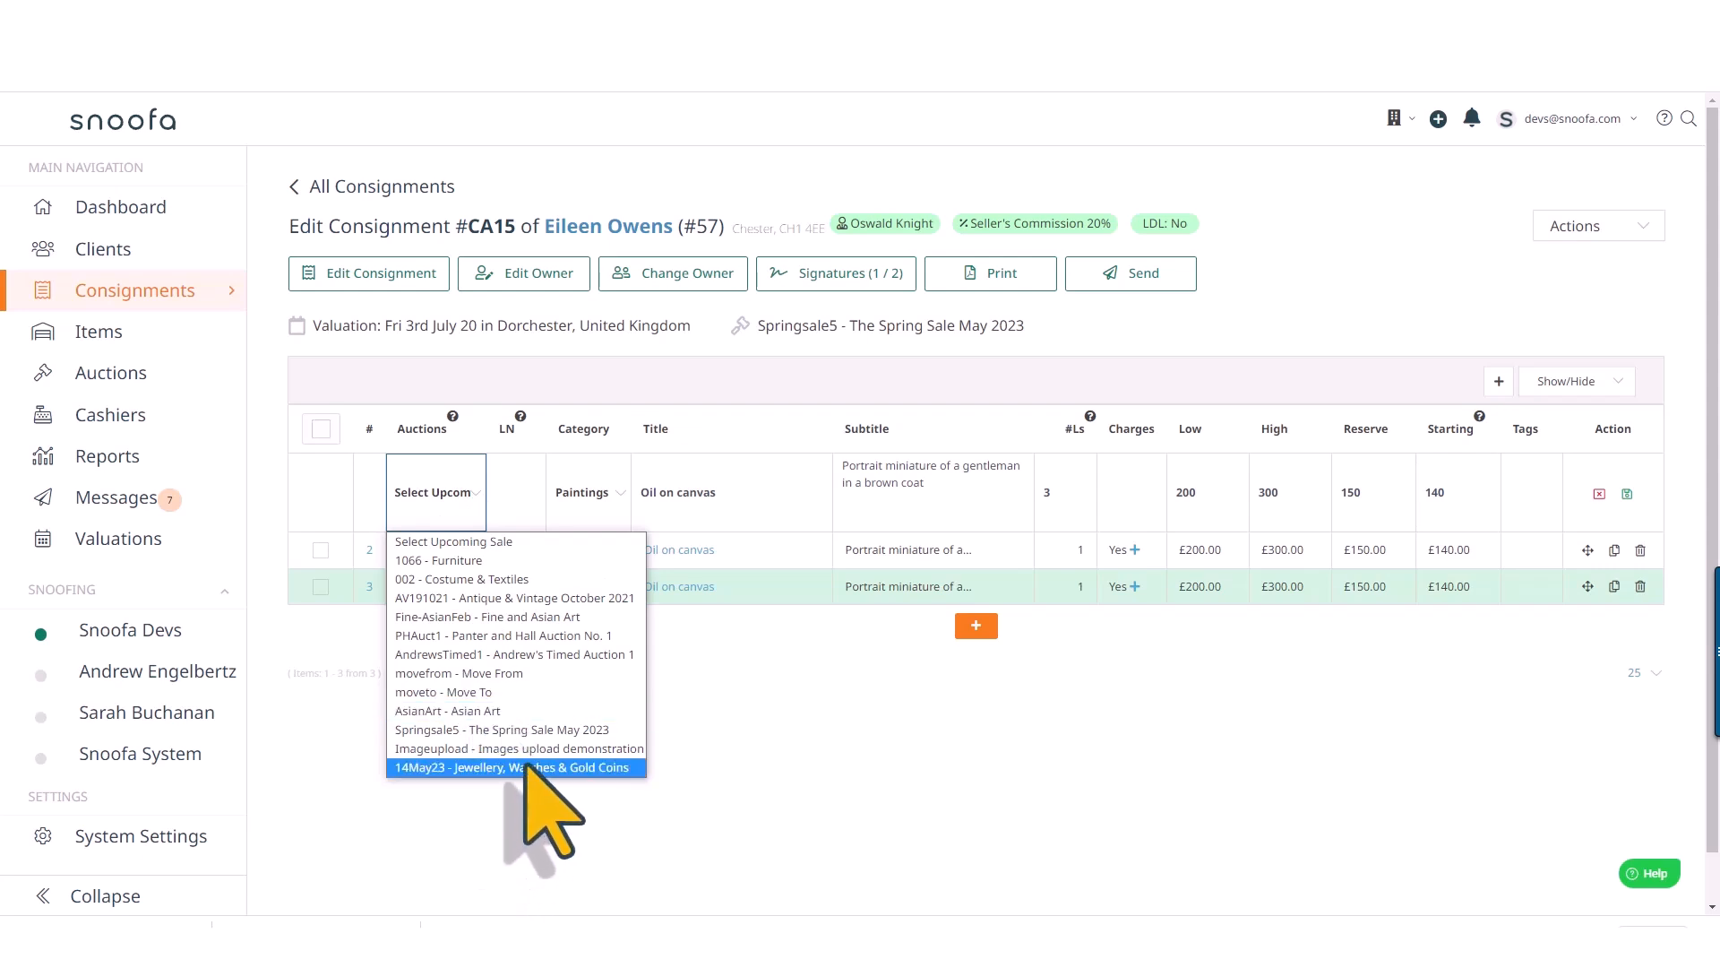
scroll(515, 773, down, 1)
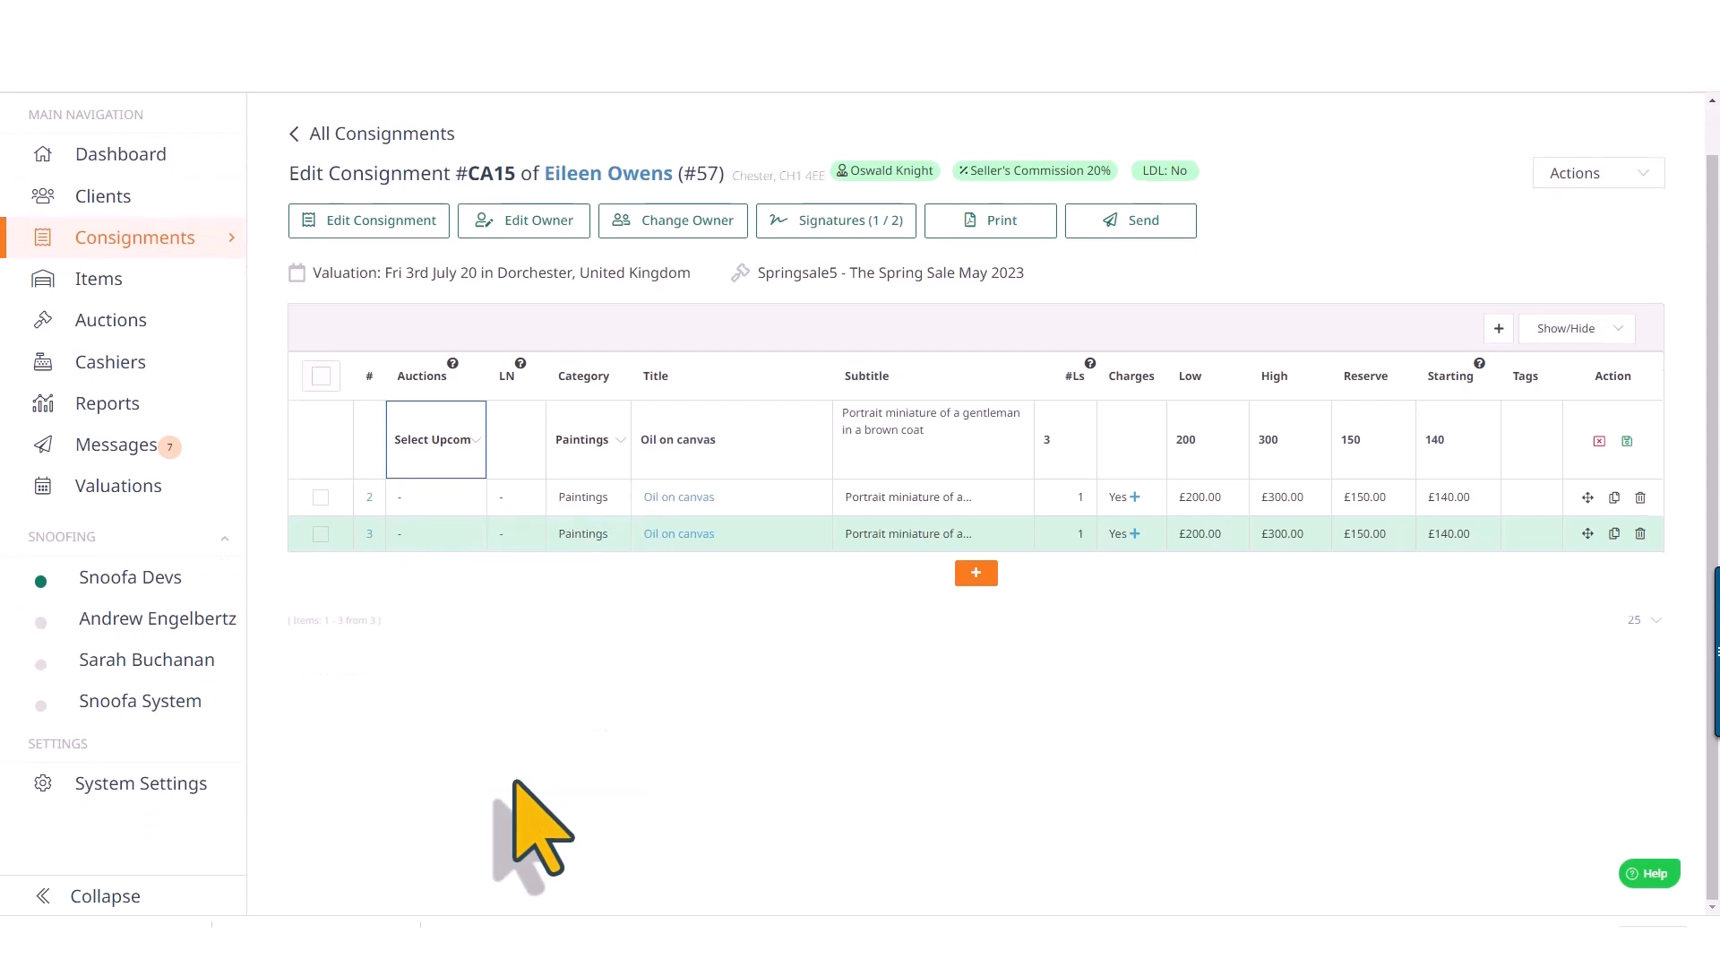
click(466, 452)
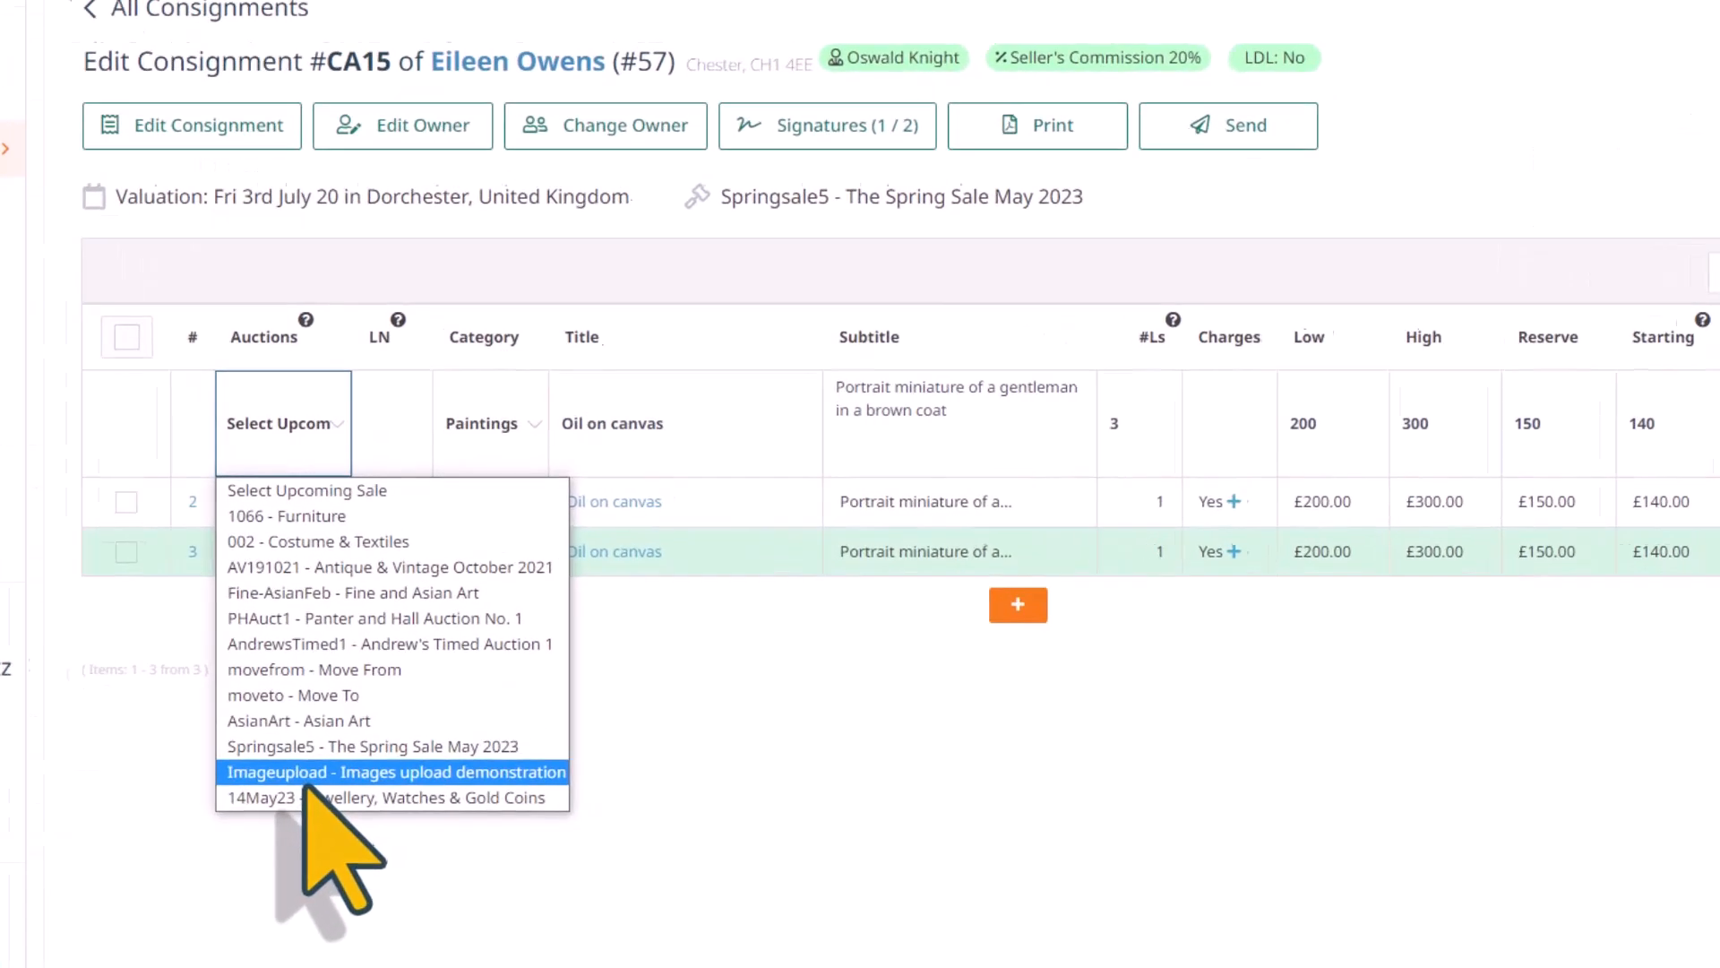
click(454, 678)
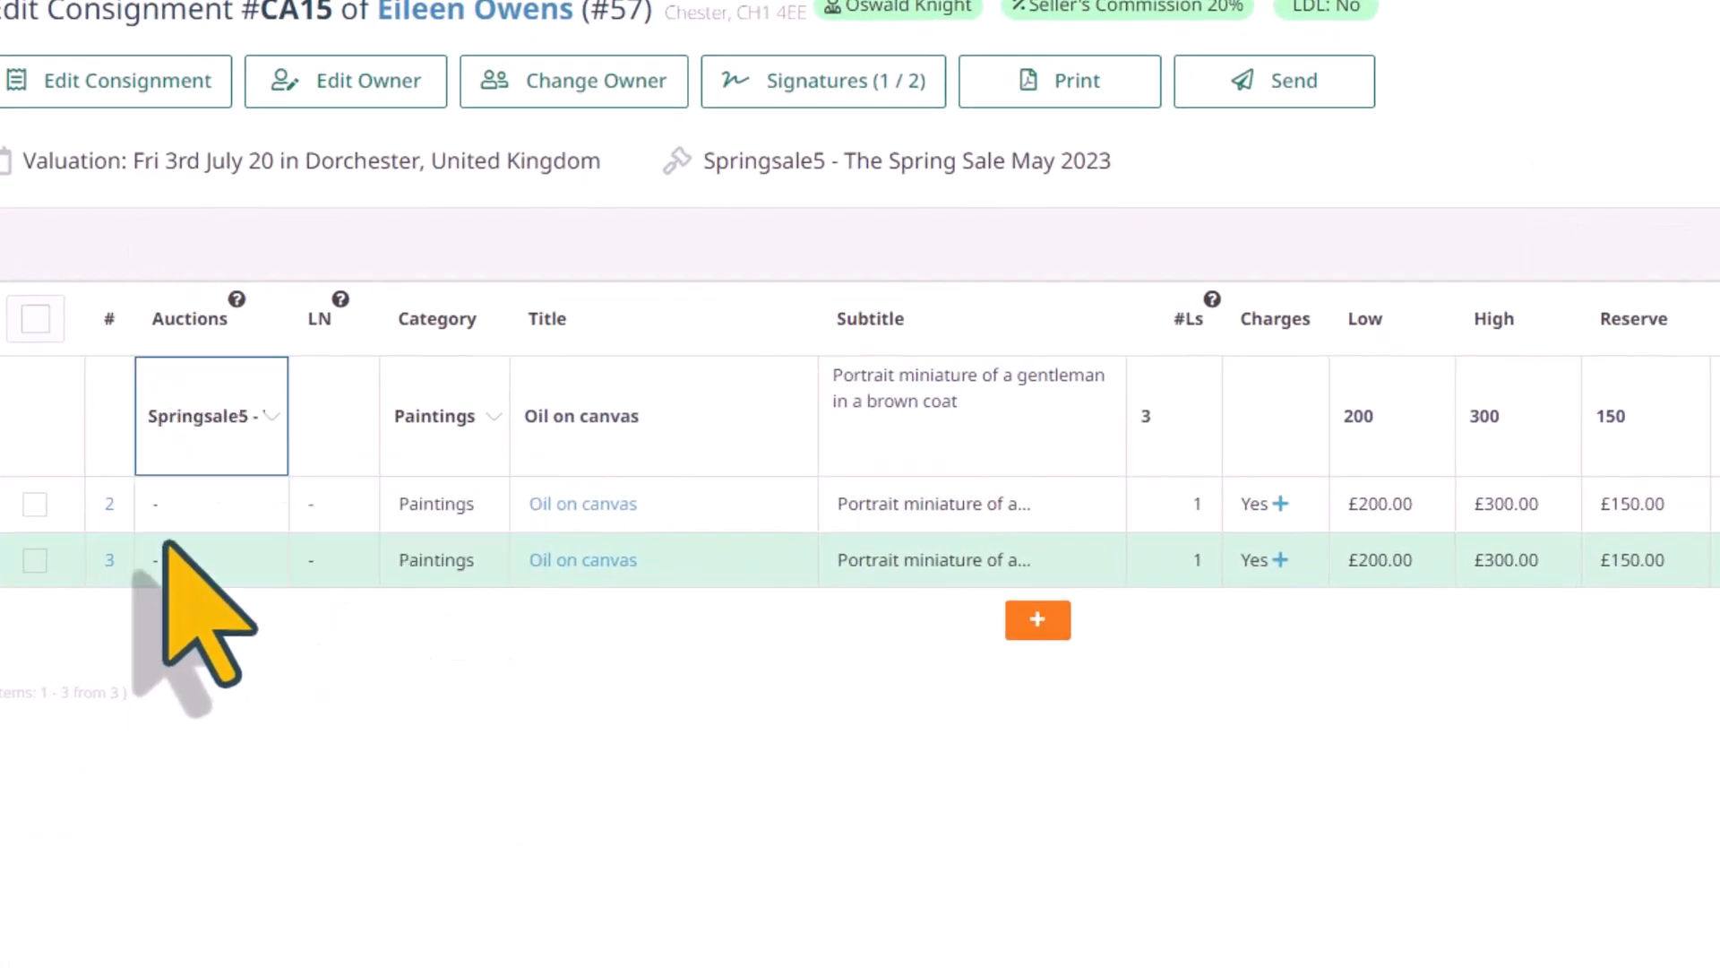
key(Return)
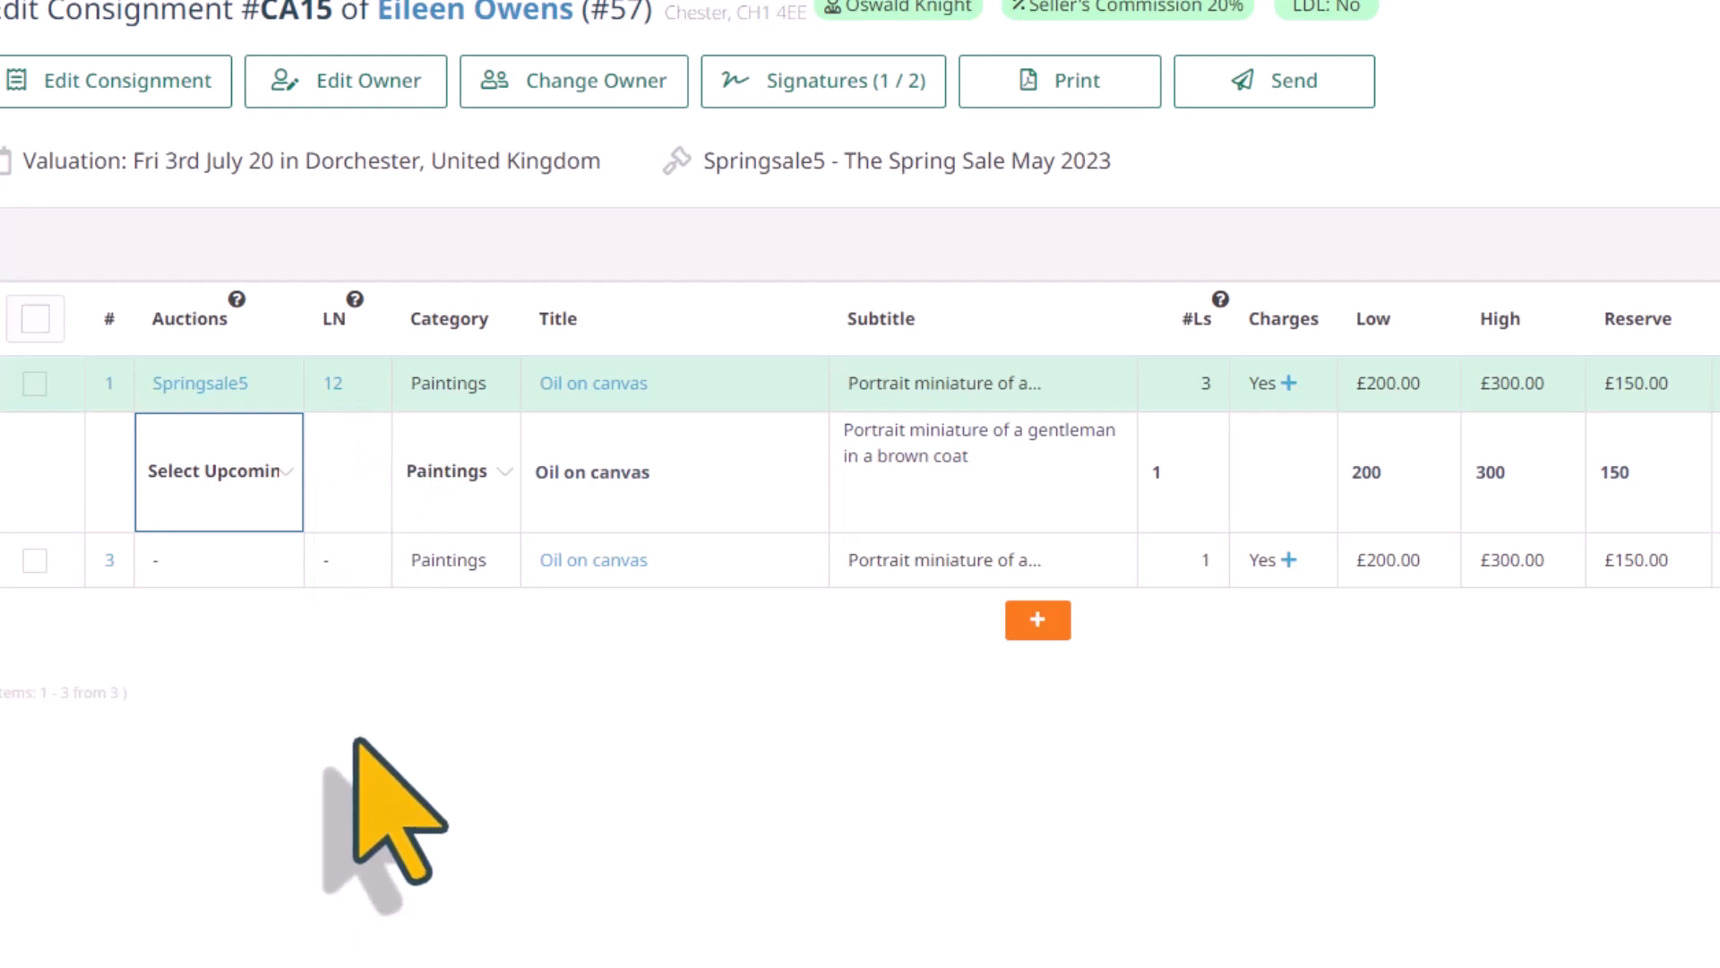
Assign the second and third items to "Springsale5 - The Spring Sale May 2023" as well, saving each row
click(275, 468)
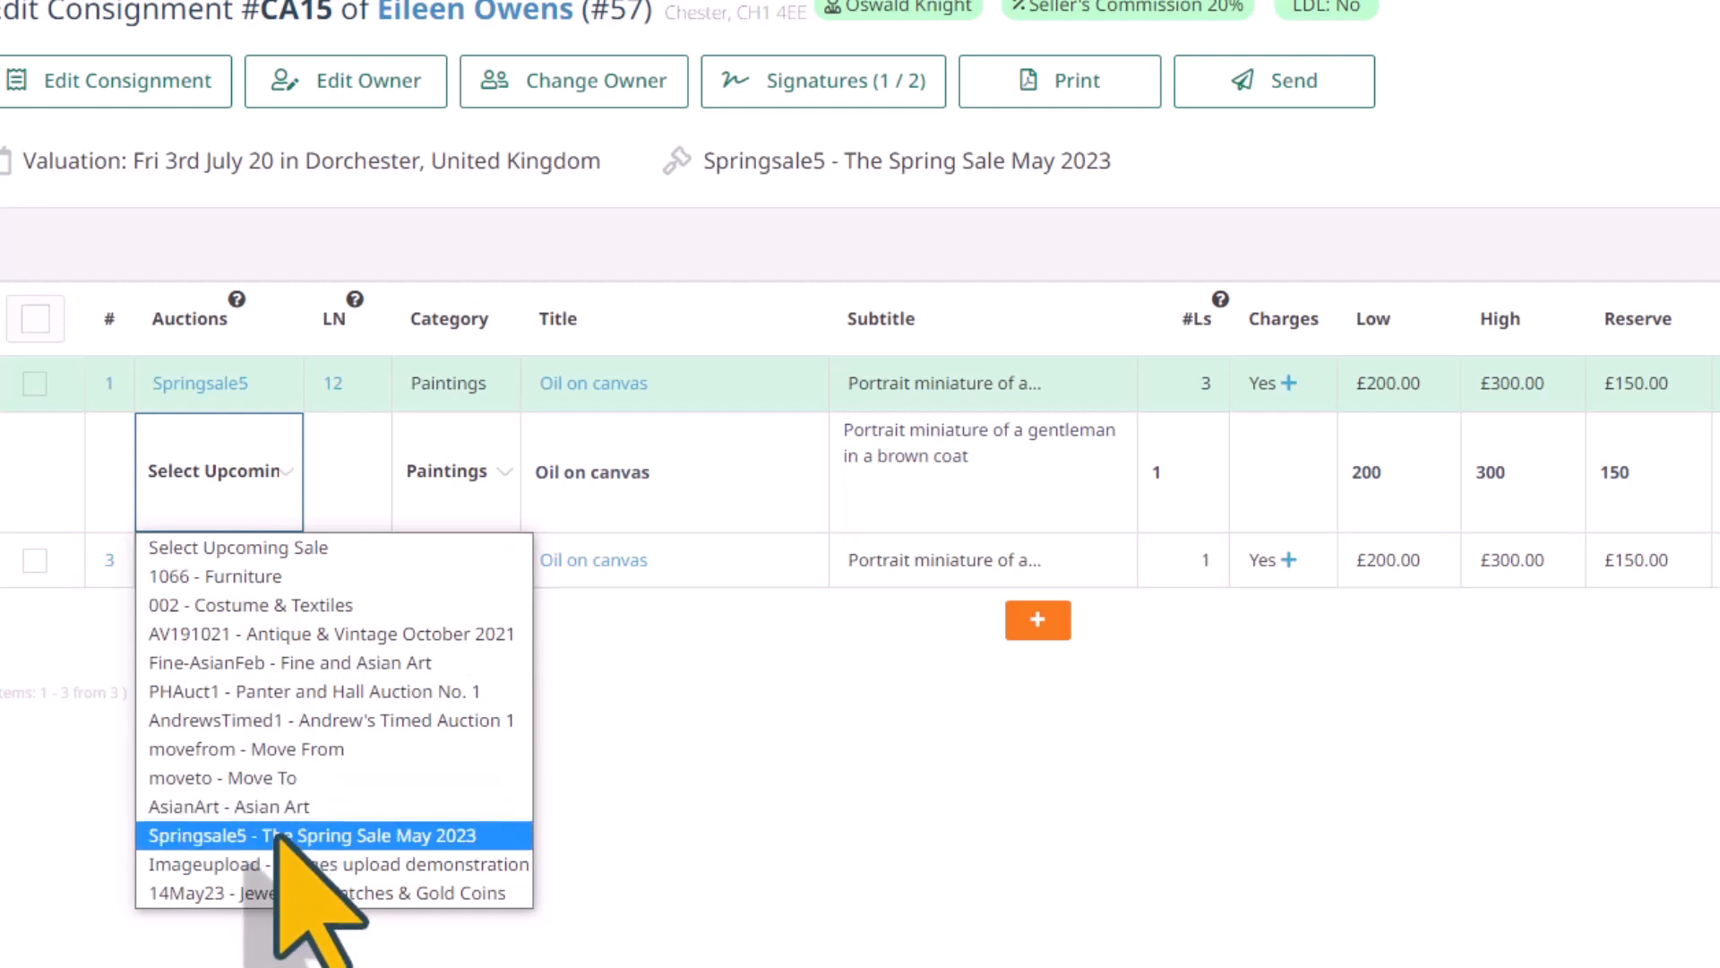
click(278, 835)
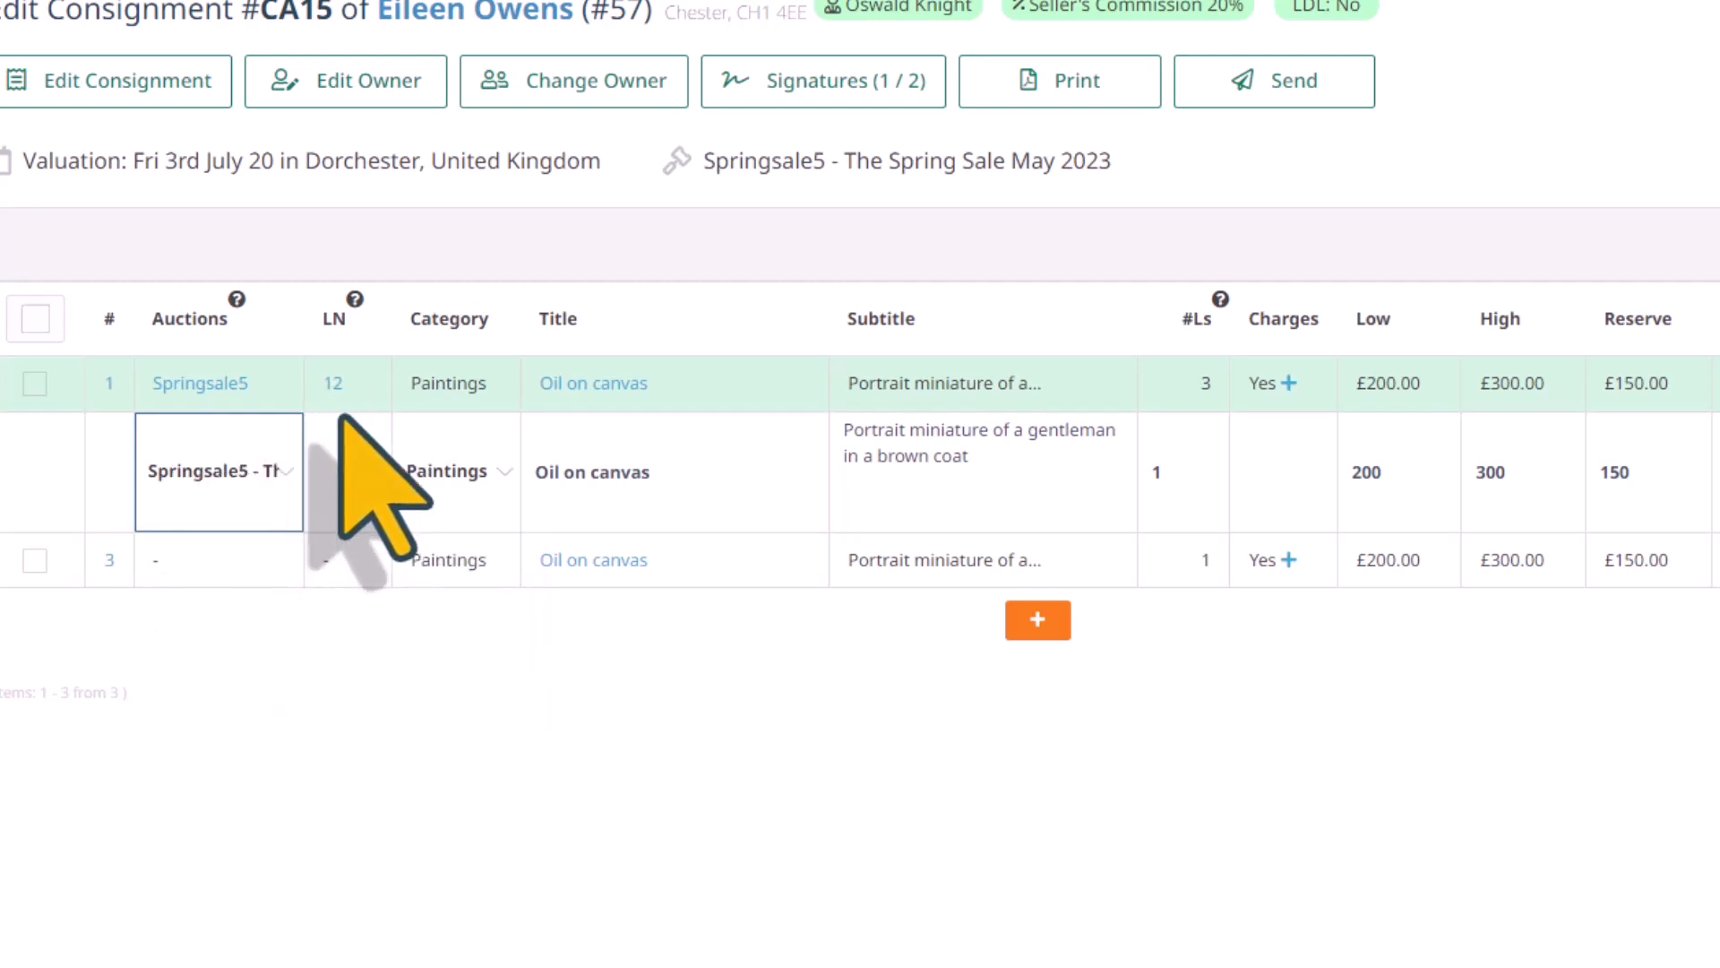
key(Return)
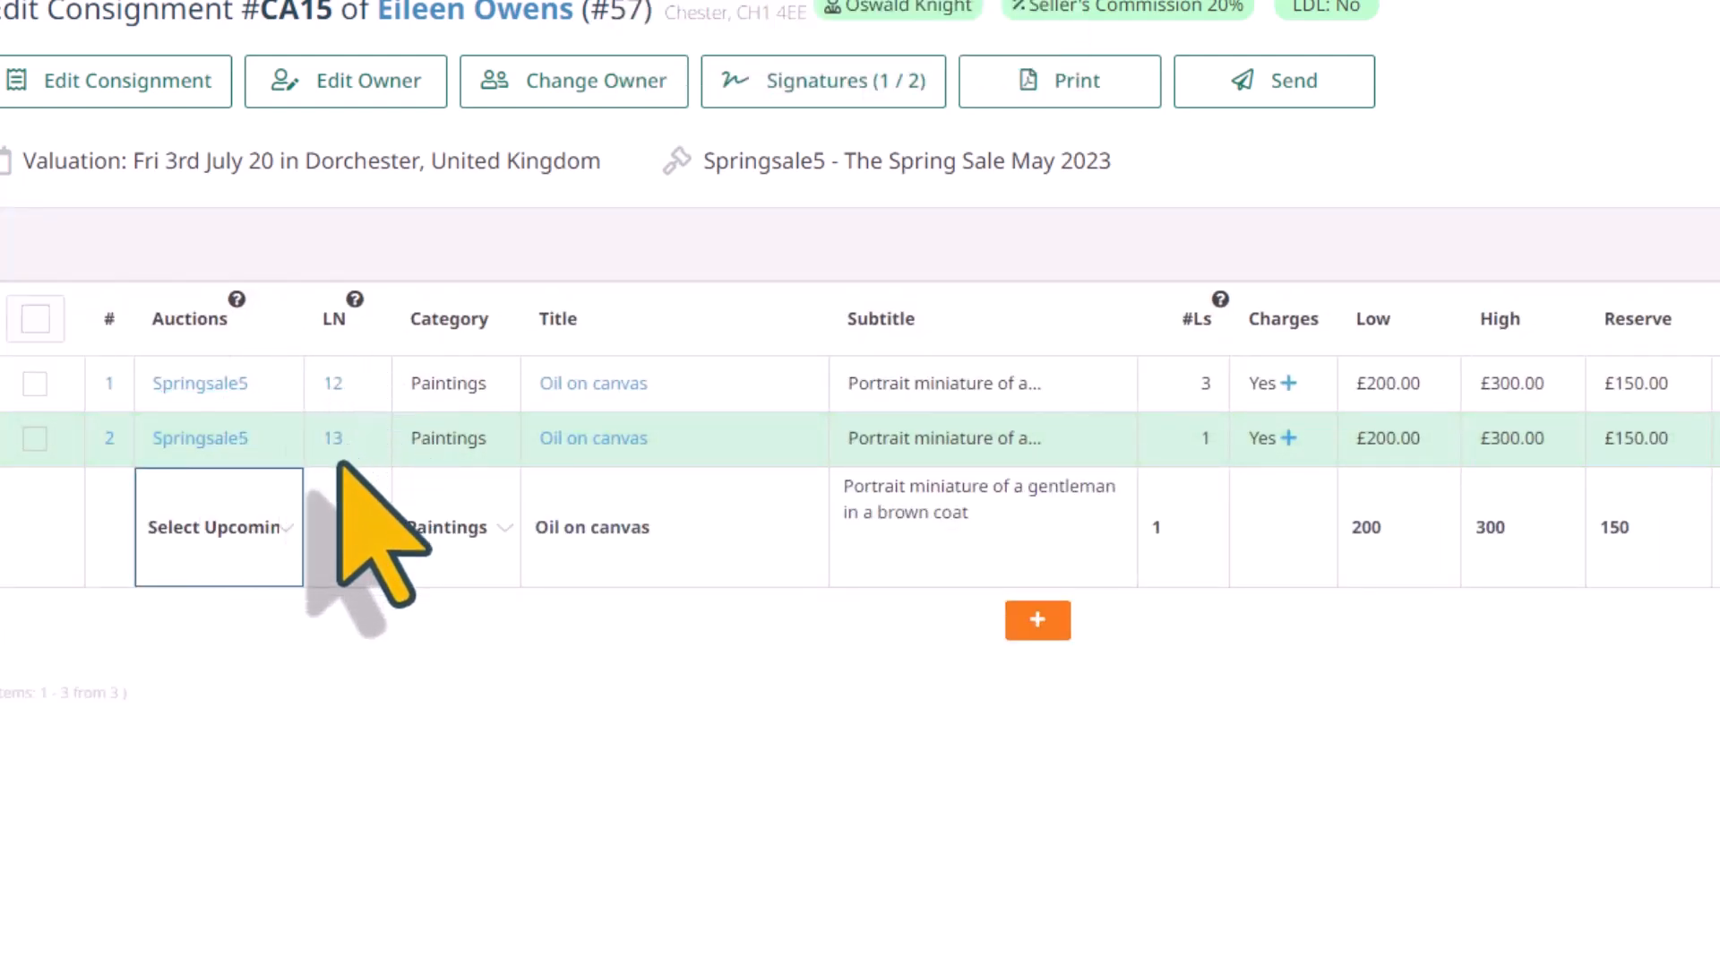
click(285, 530)
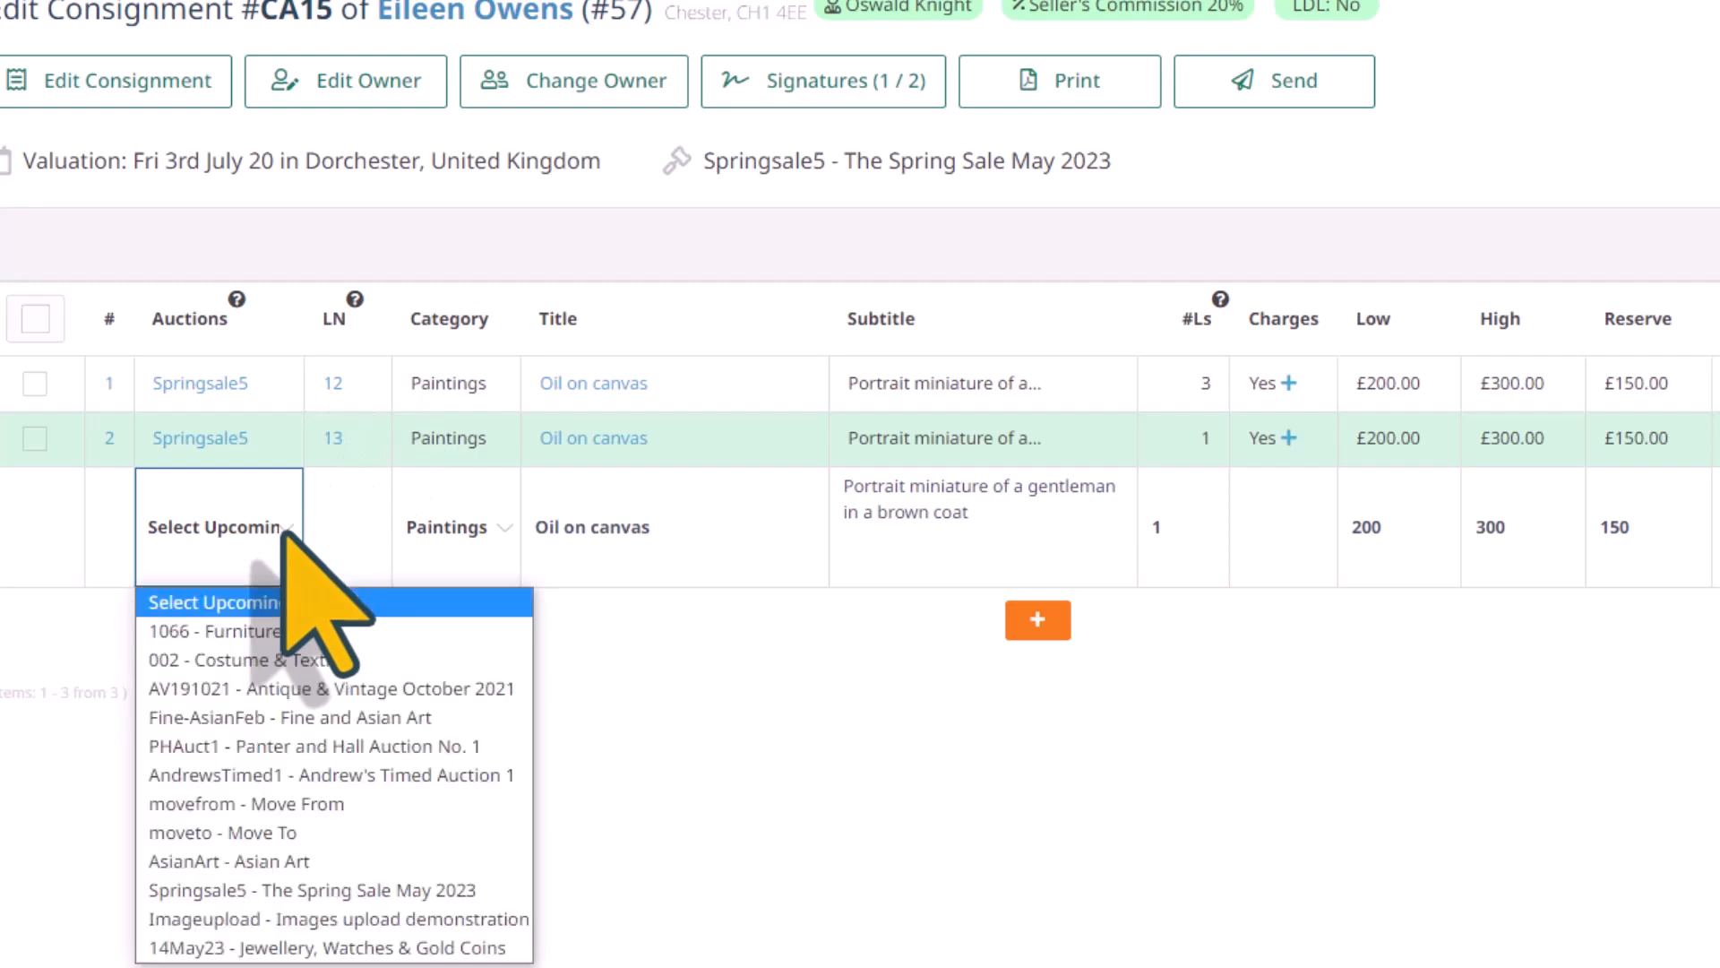
click(278, 889)
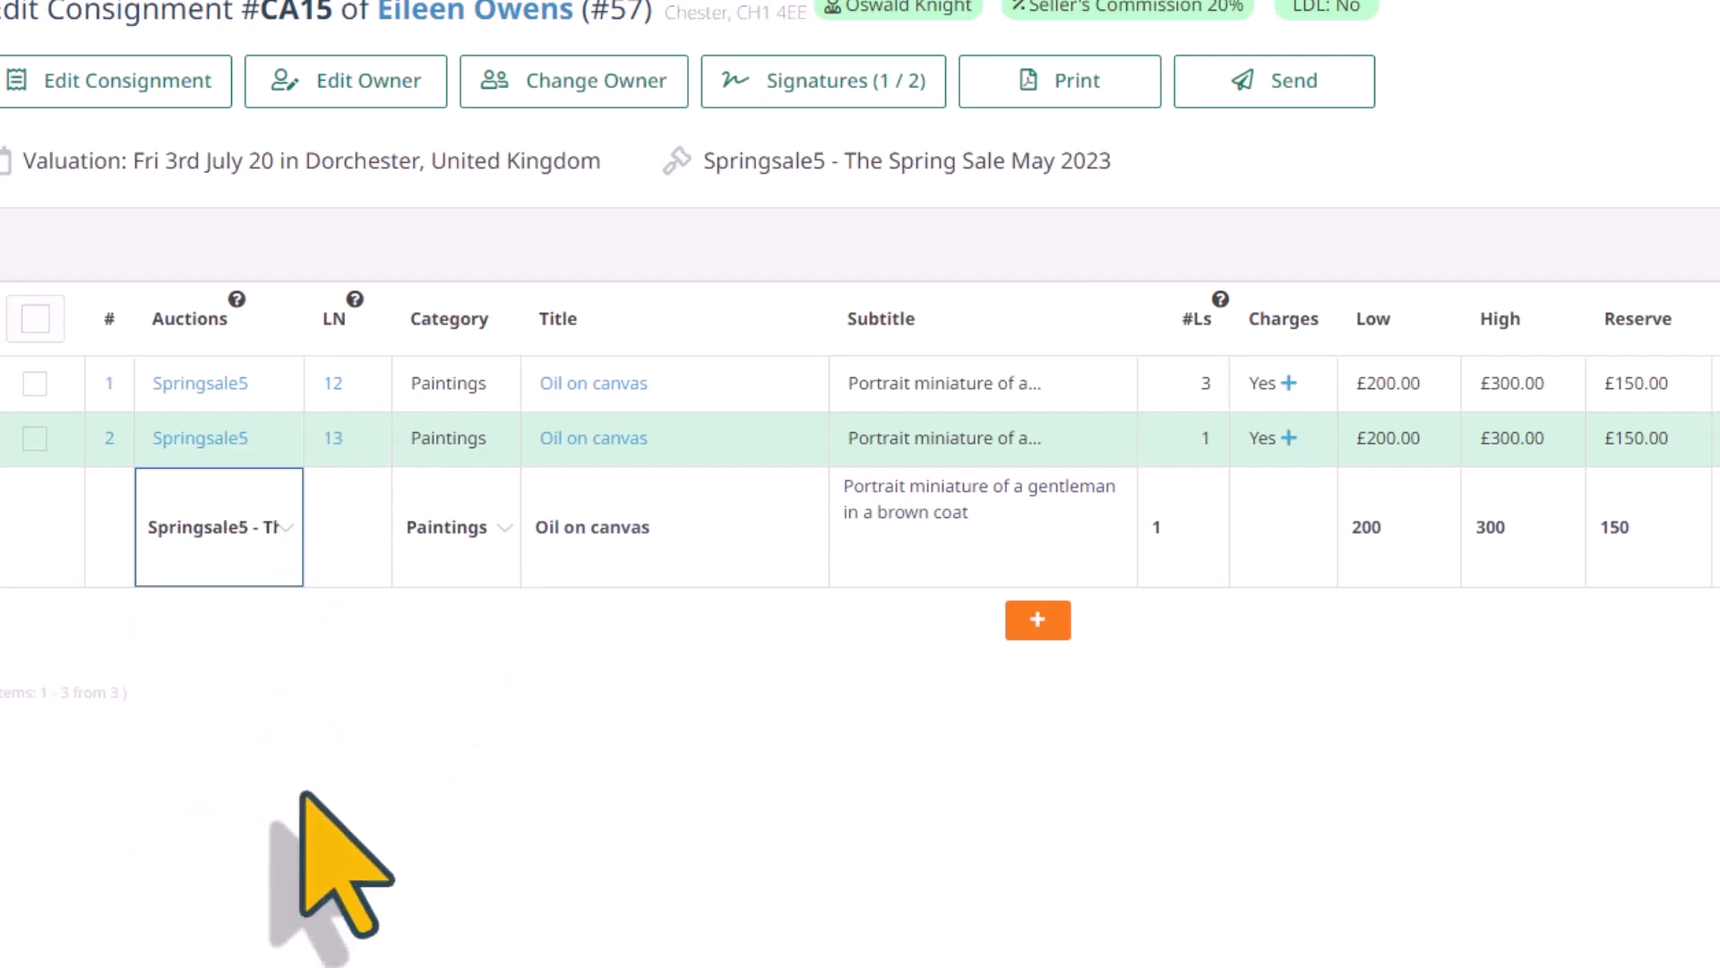
click(343, 598)
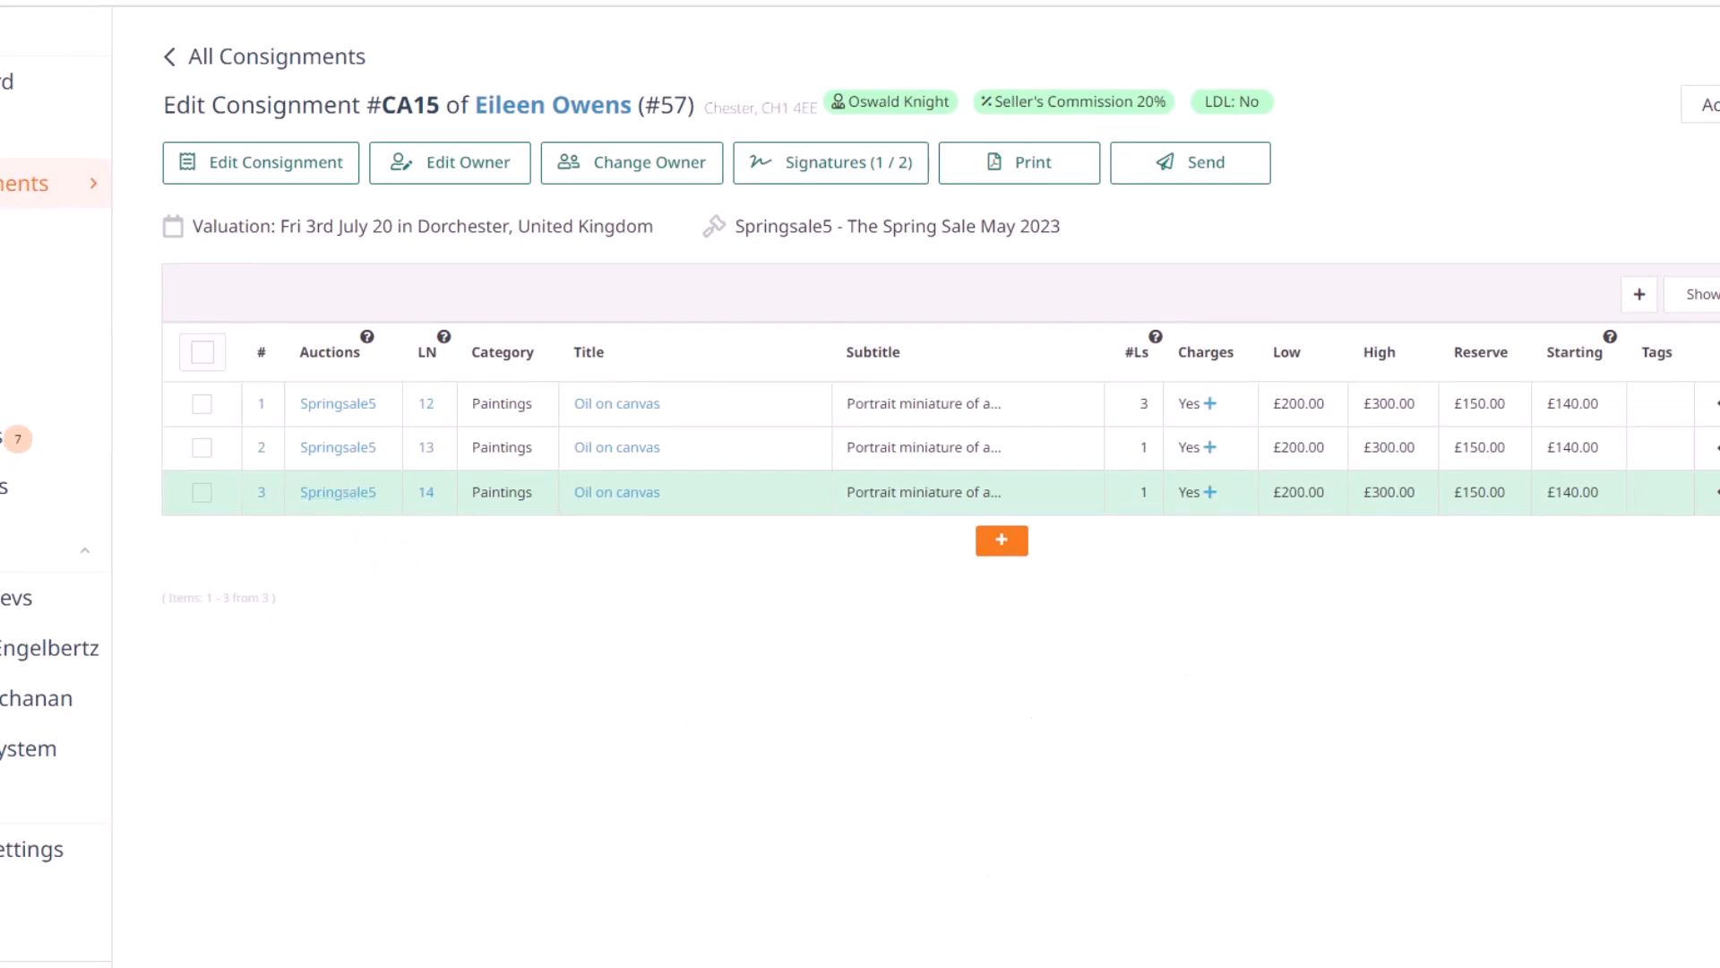
Open the Springsale5 auction catalogue from the consignment and look through its lots for the newly added paintings
click(774, 228)
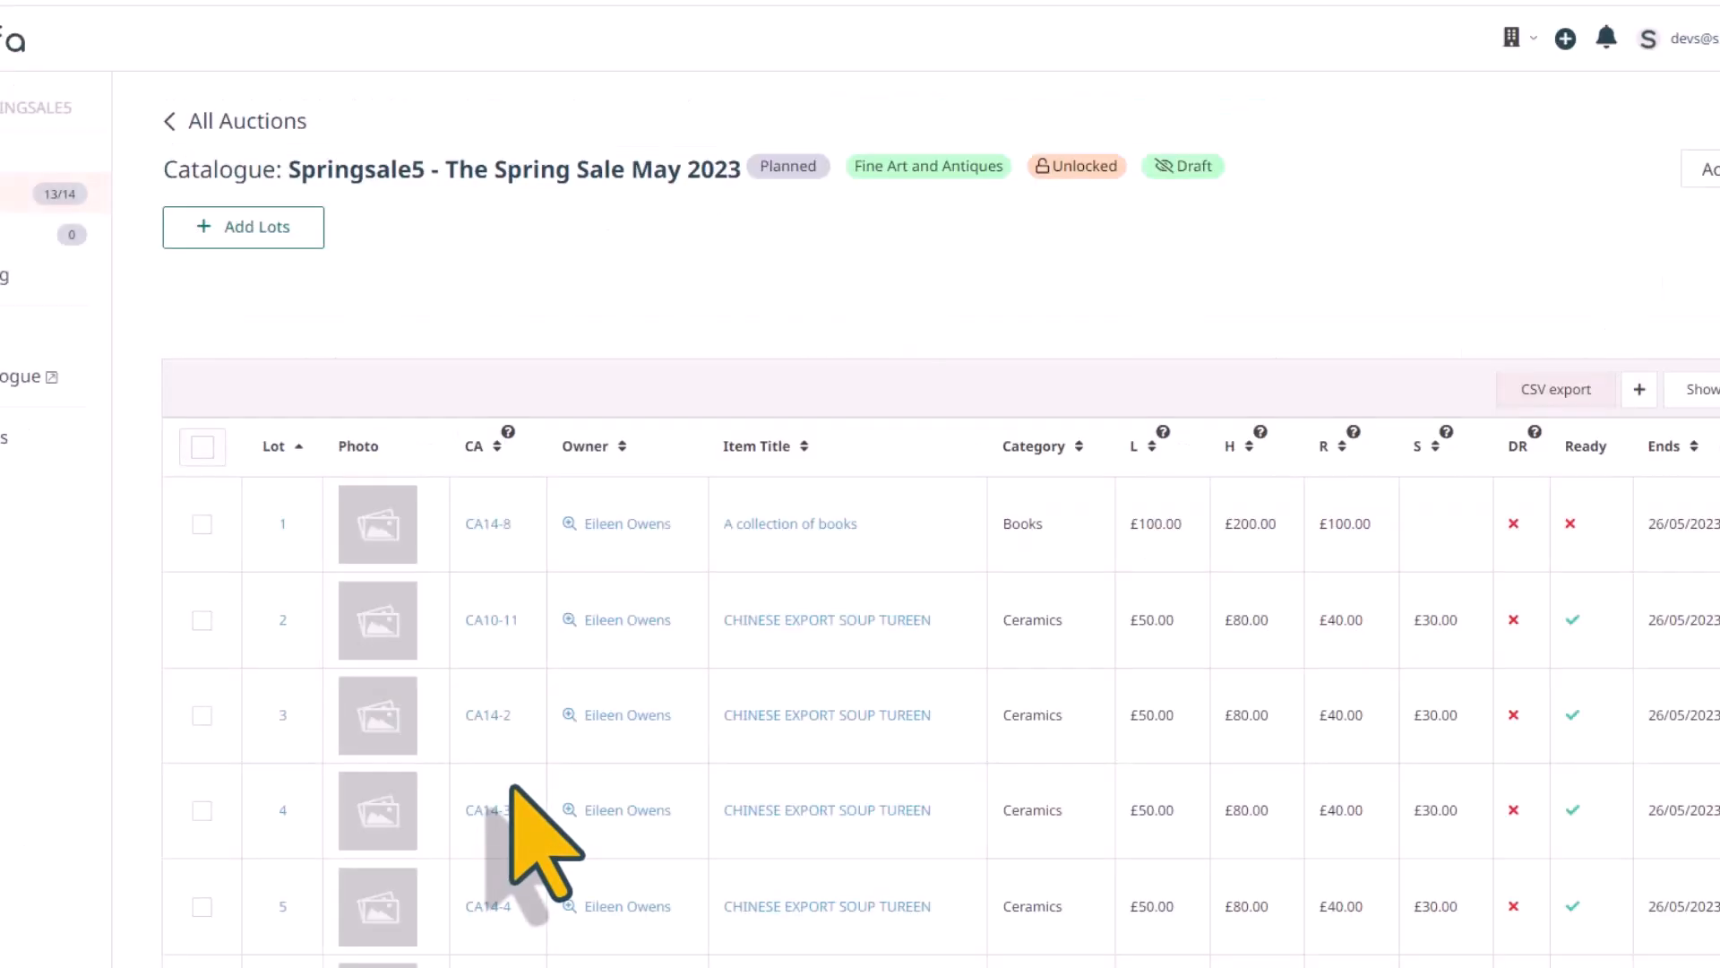
scroll(513, 788, down, 10)
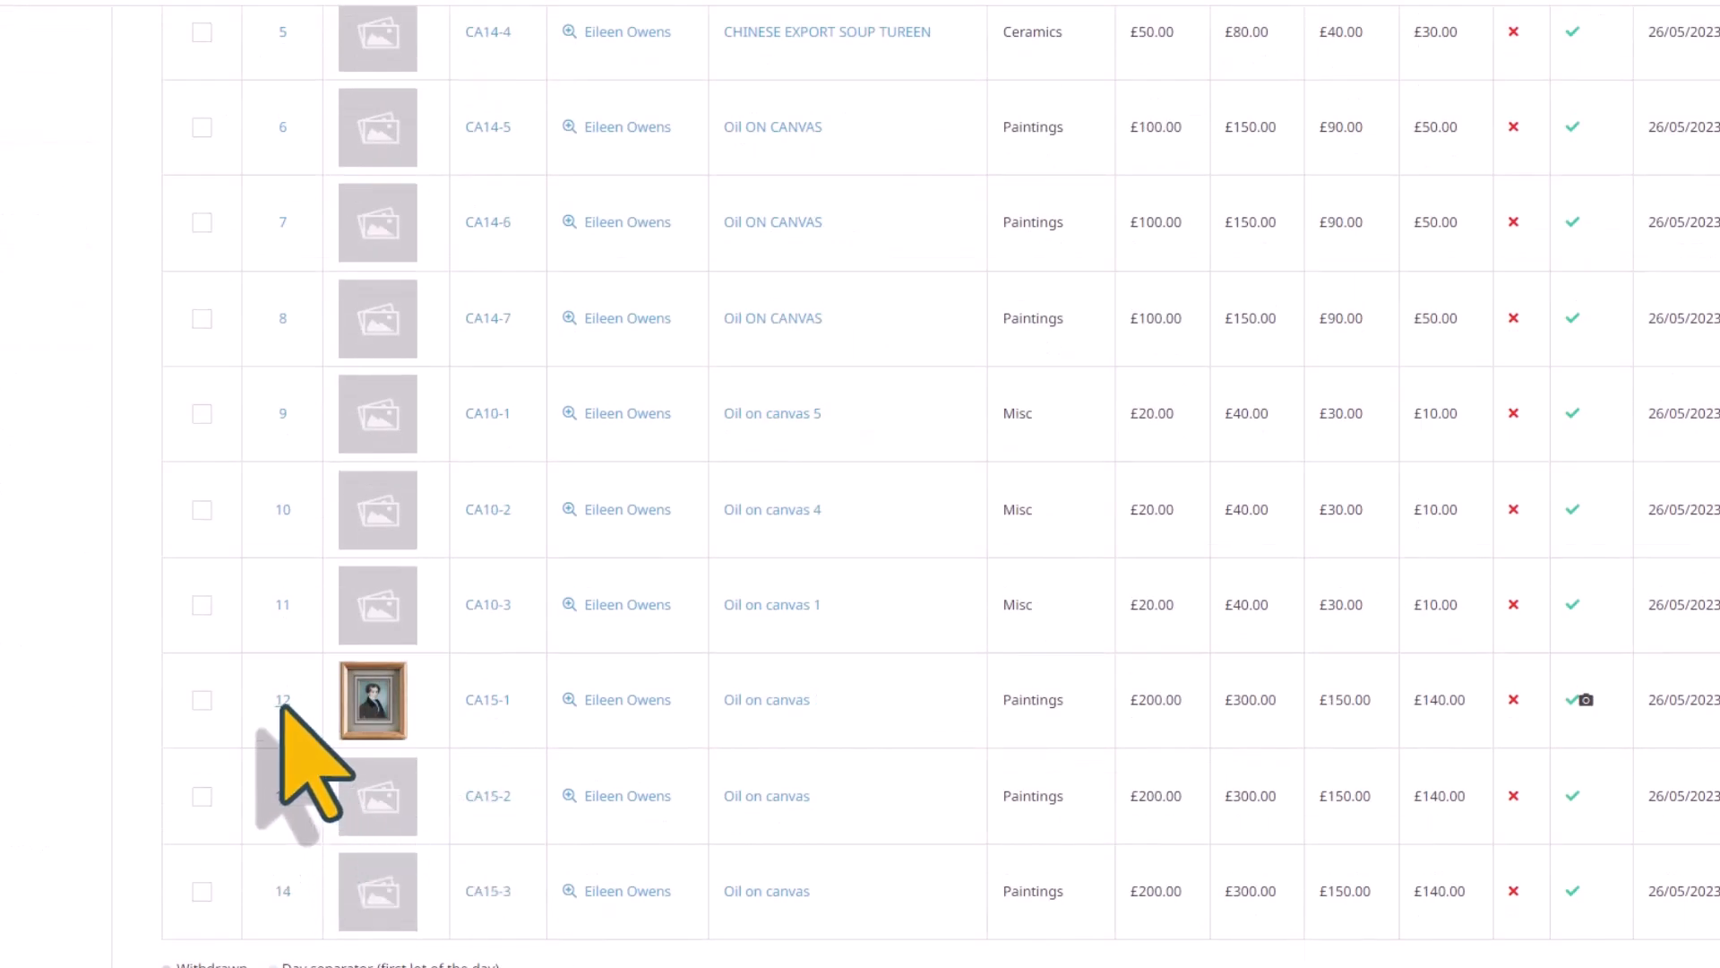
scroll(269, 523, up, 9)
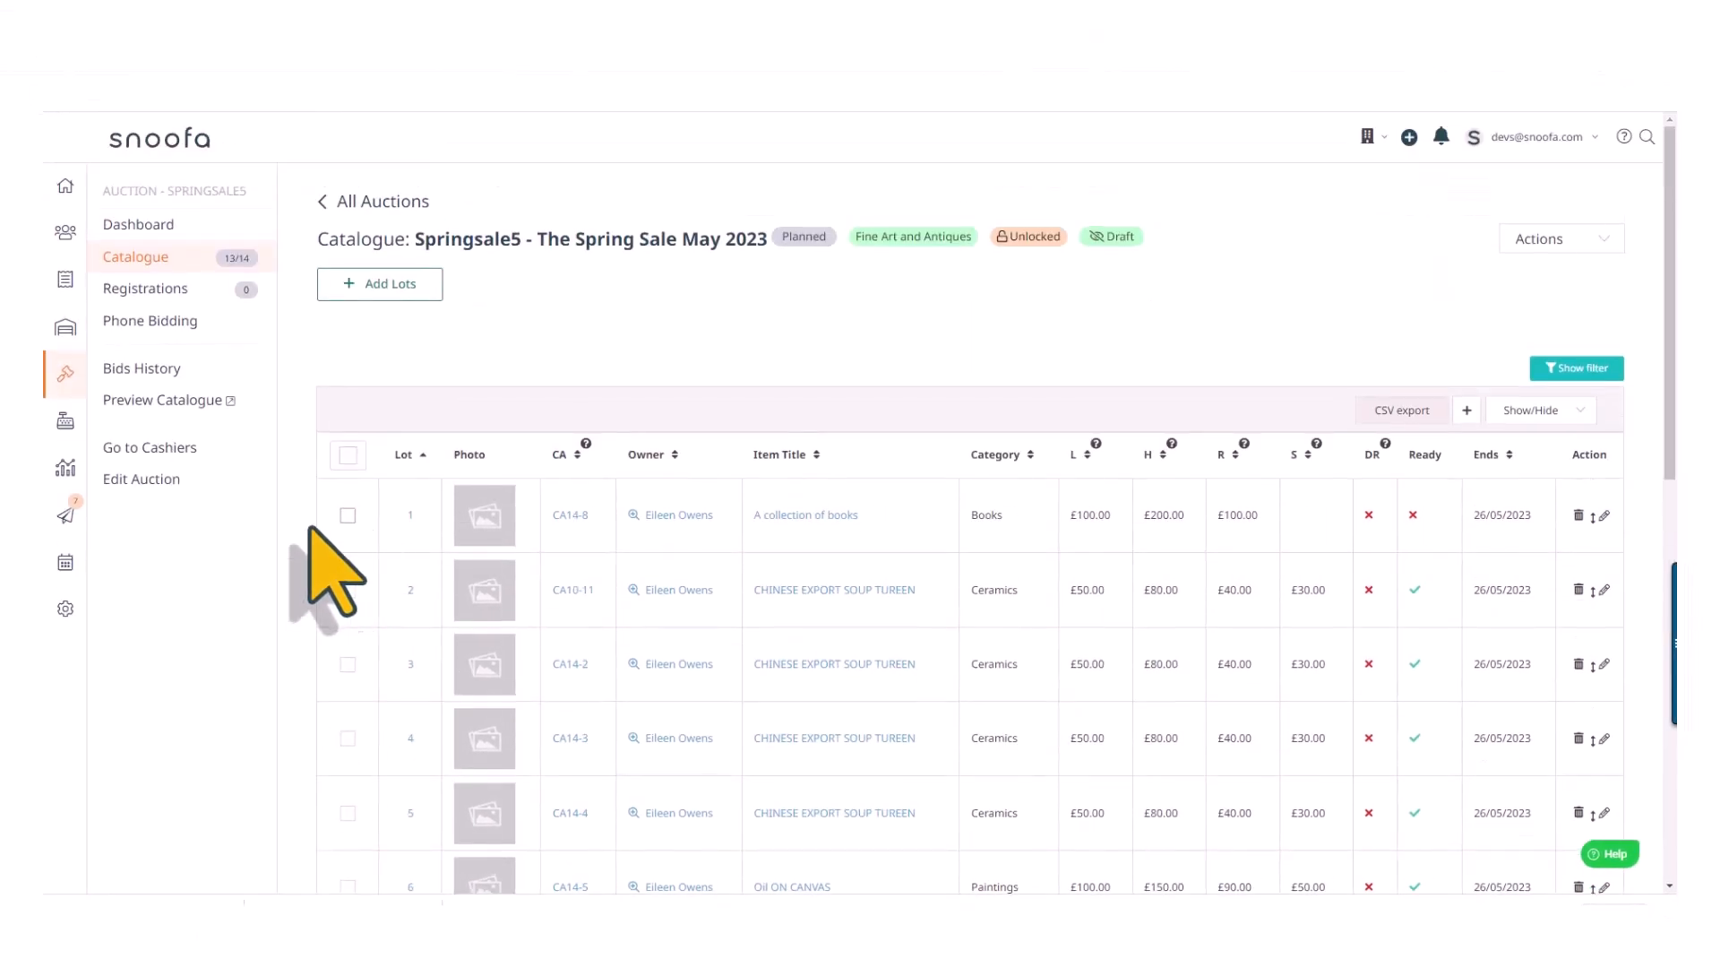
Preview the public catalogue of The Spring Sale May 2023 in grid view and open lot 12, "Oil on canvas"
click(180, 401)
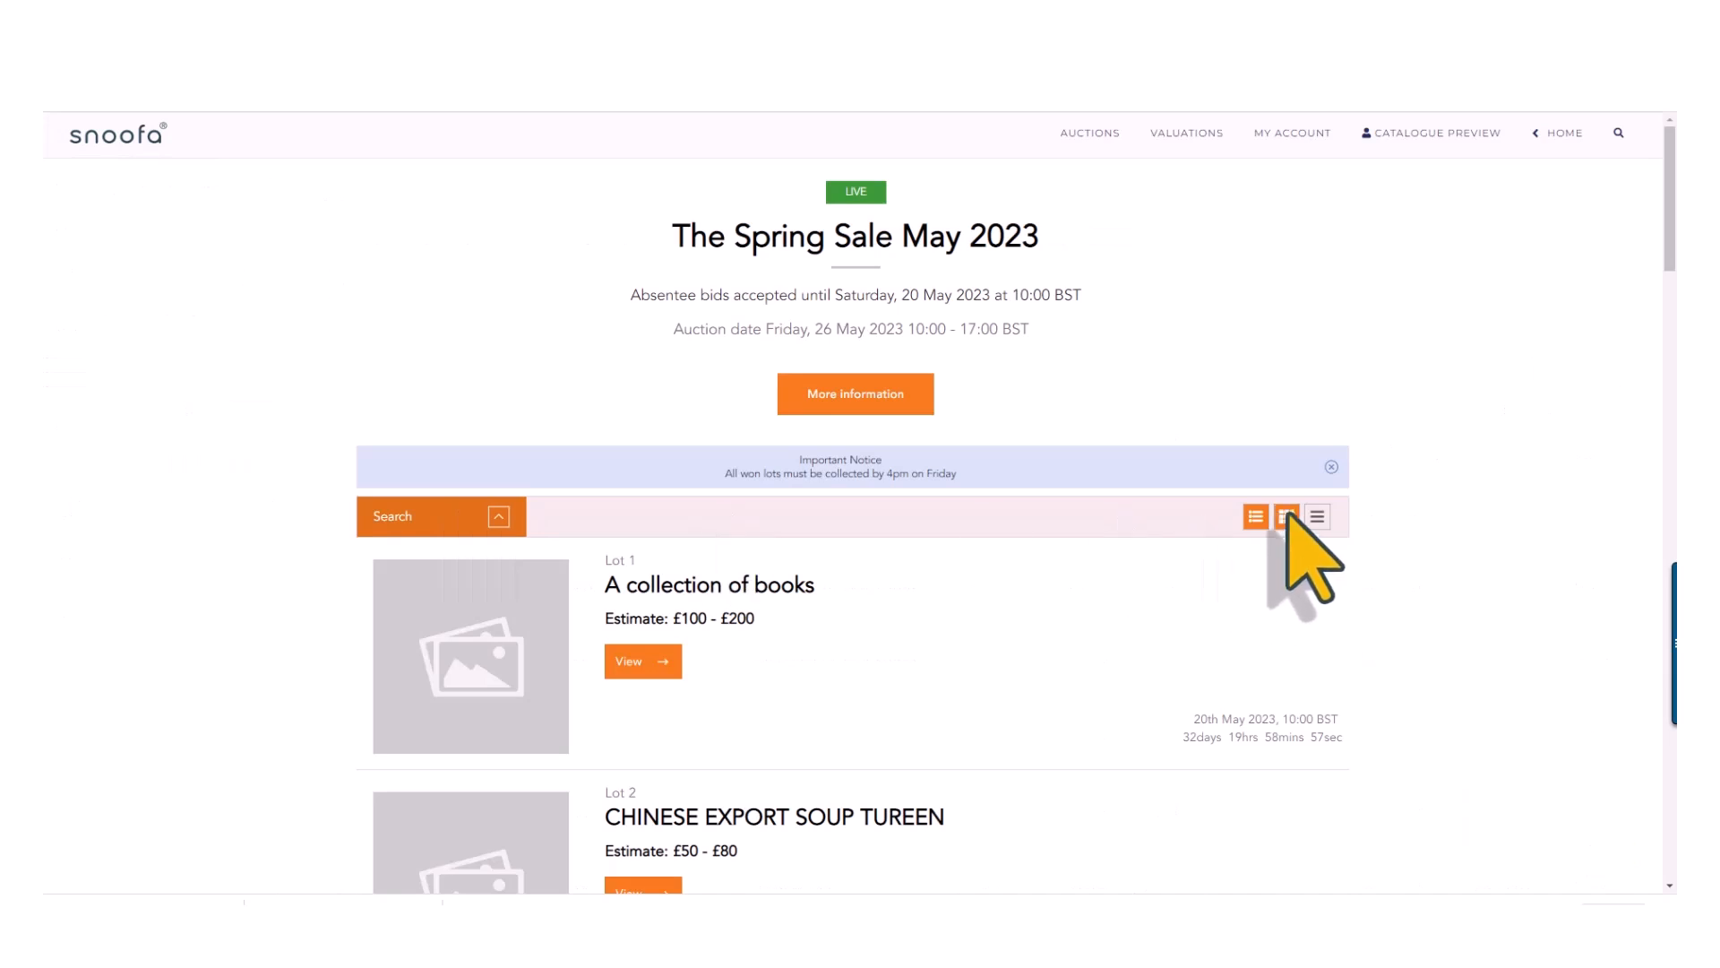
scroll(1075, 579, down, 5)
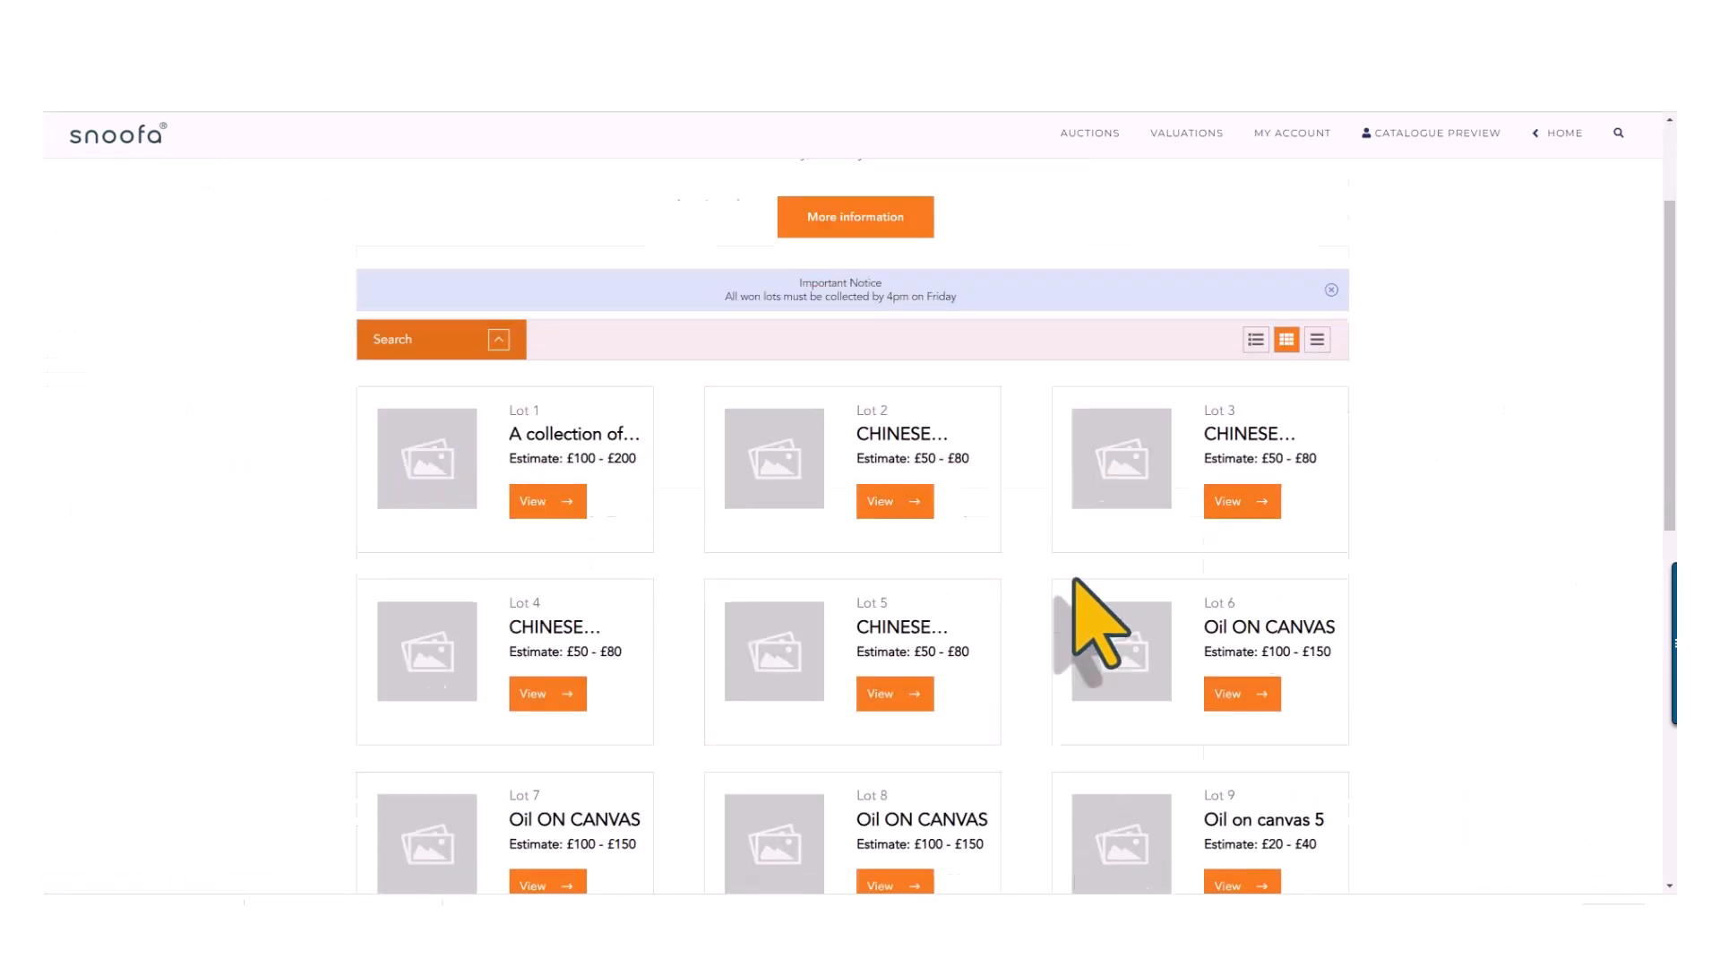
scroll(1075, 581, down, 2)
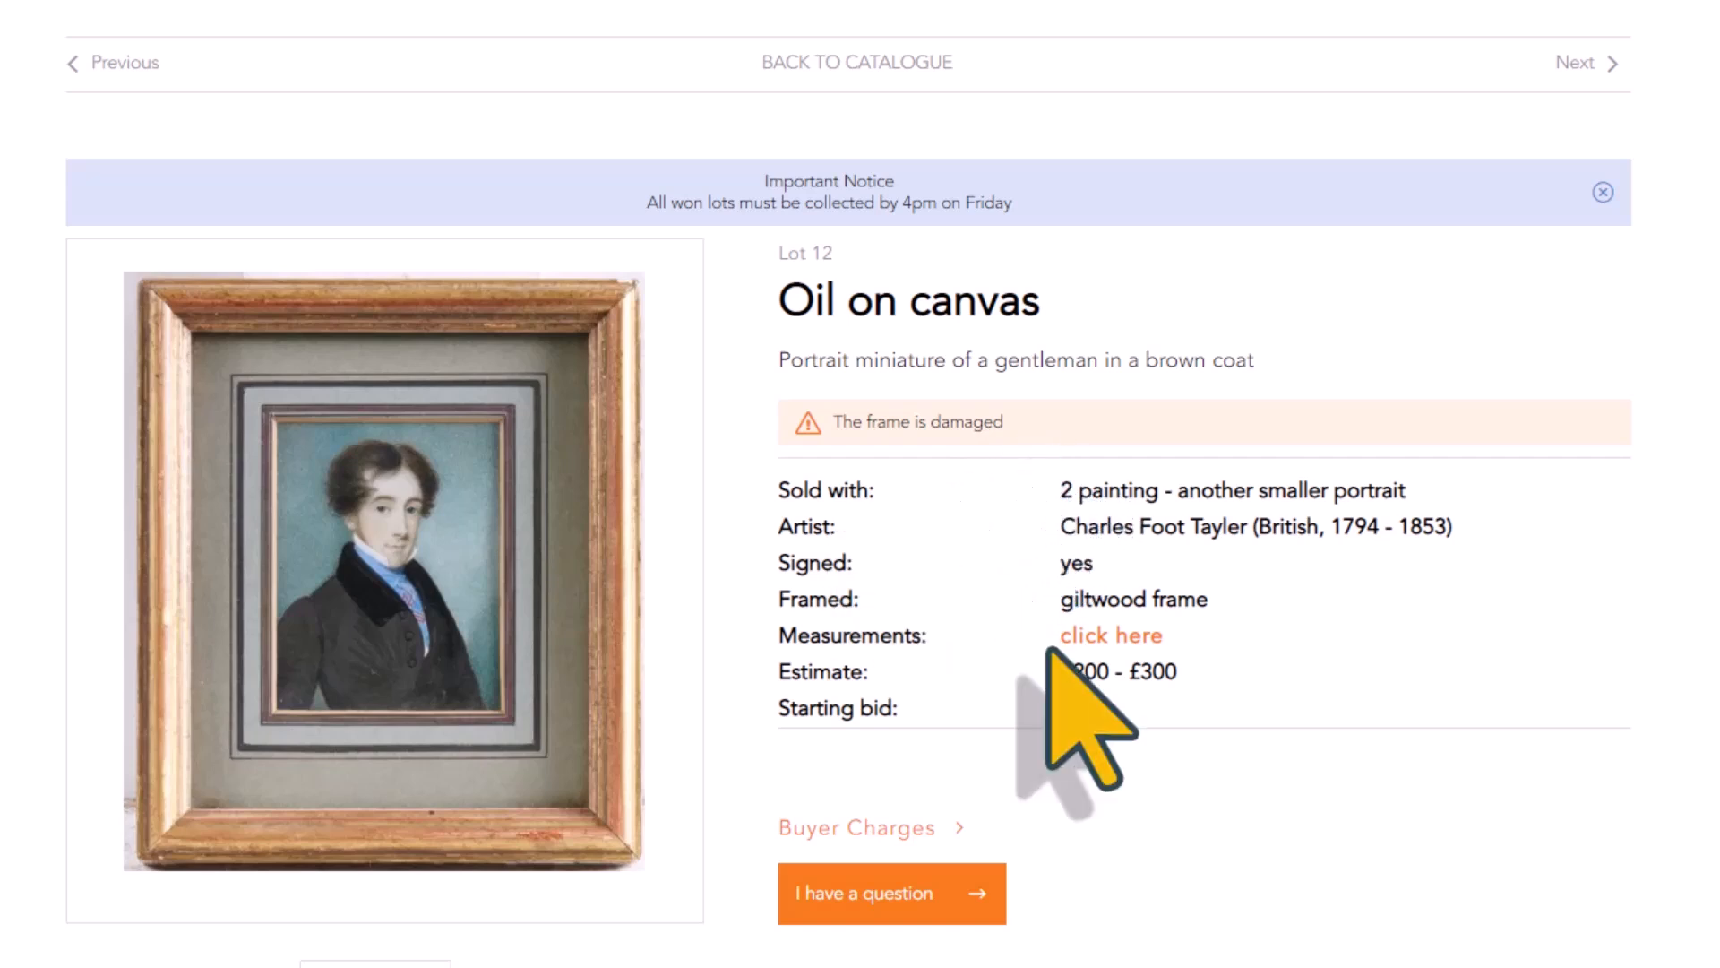
View the measurements and the buyer charges of lot 12 on its public page, closing each pop-up
click(1105, 638)
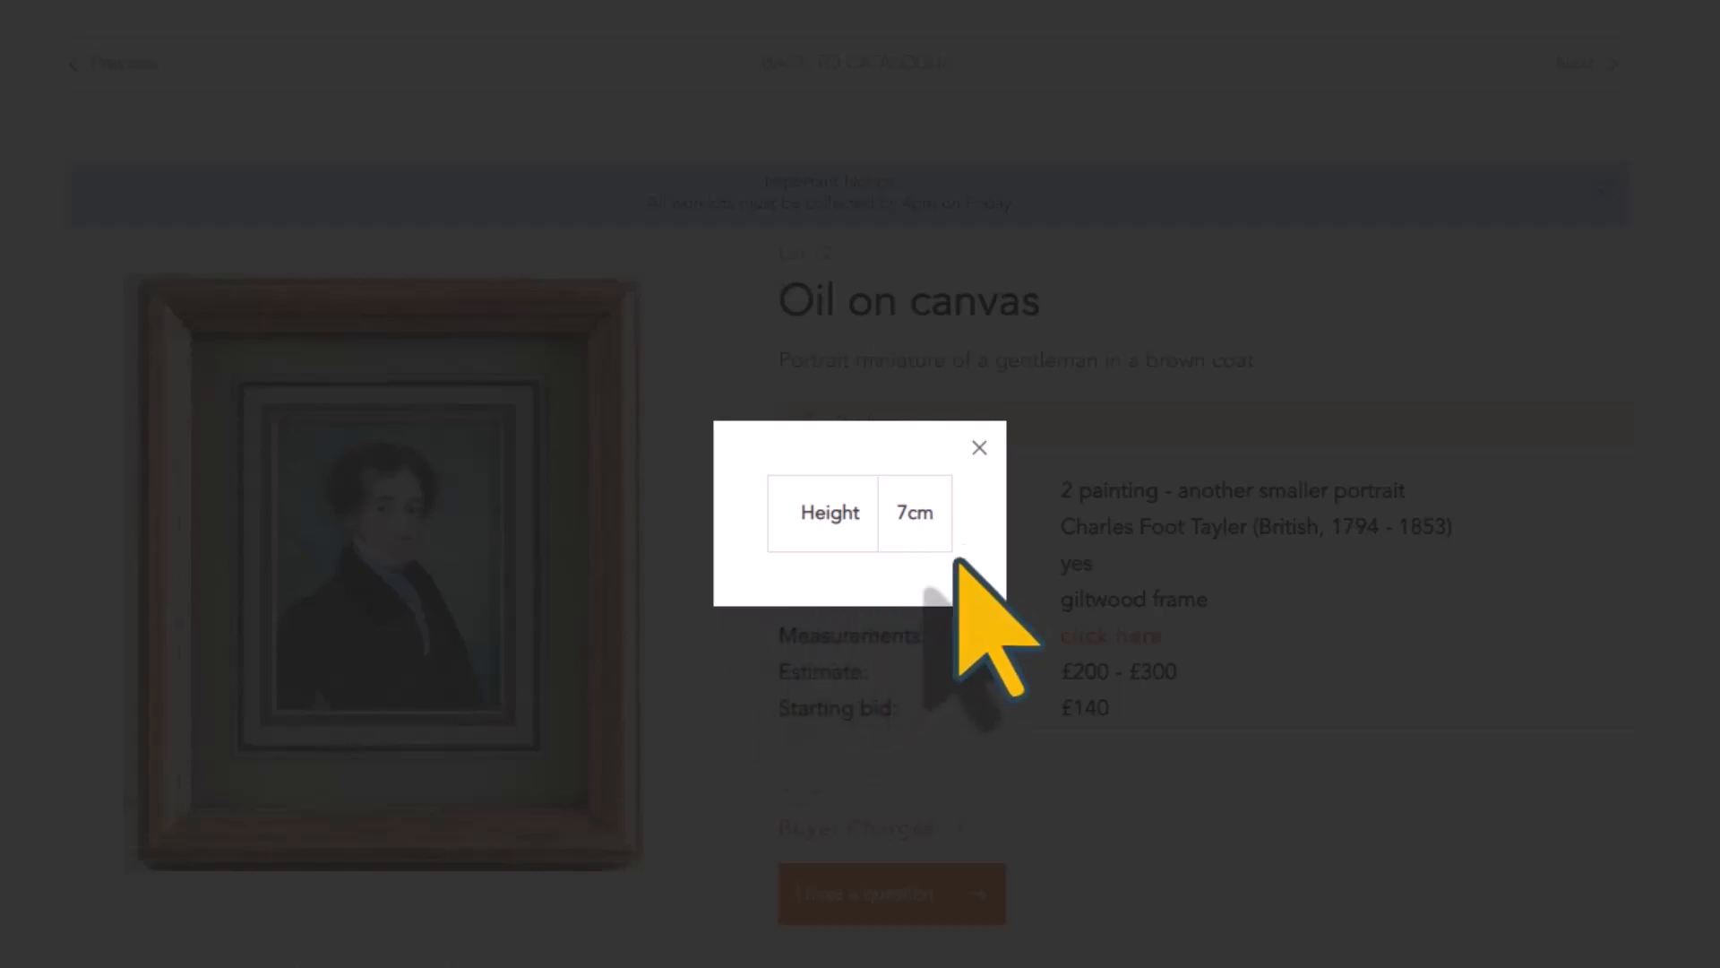
click(979, 448)
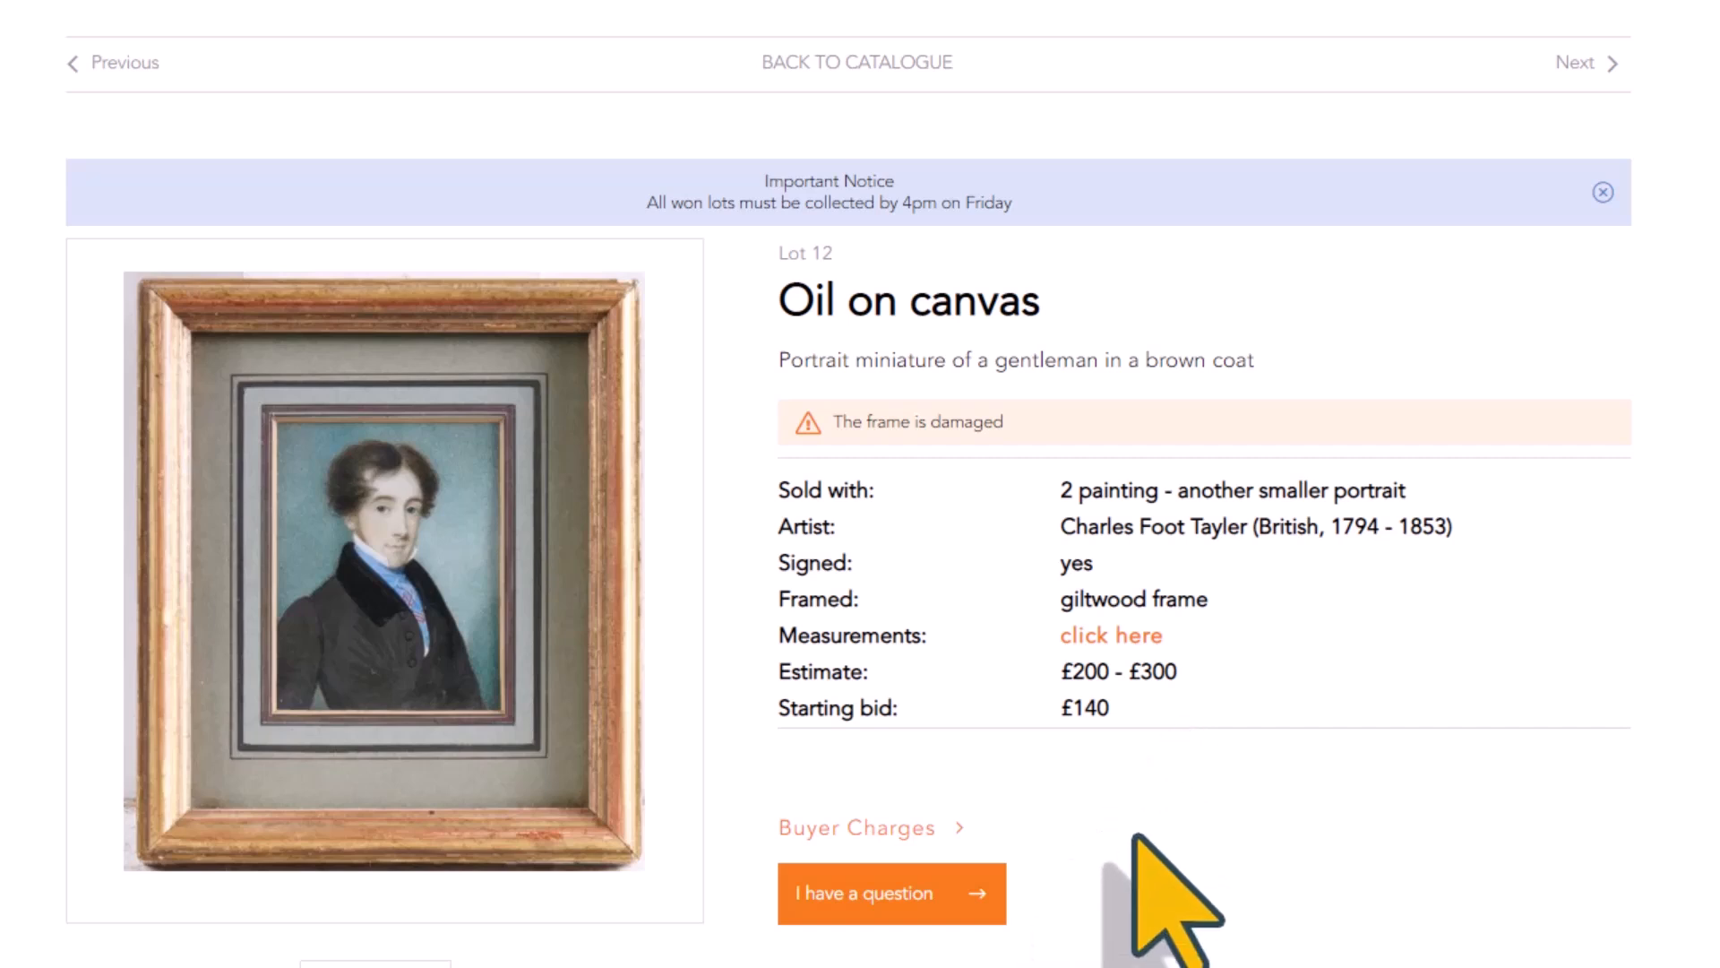
click(860, 820)
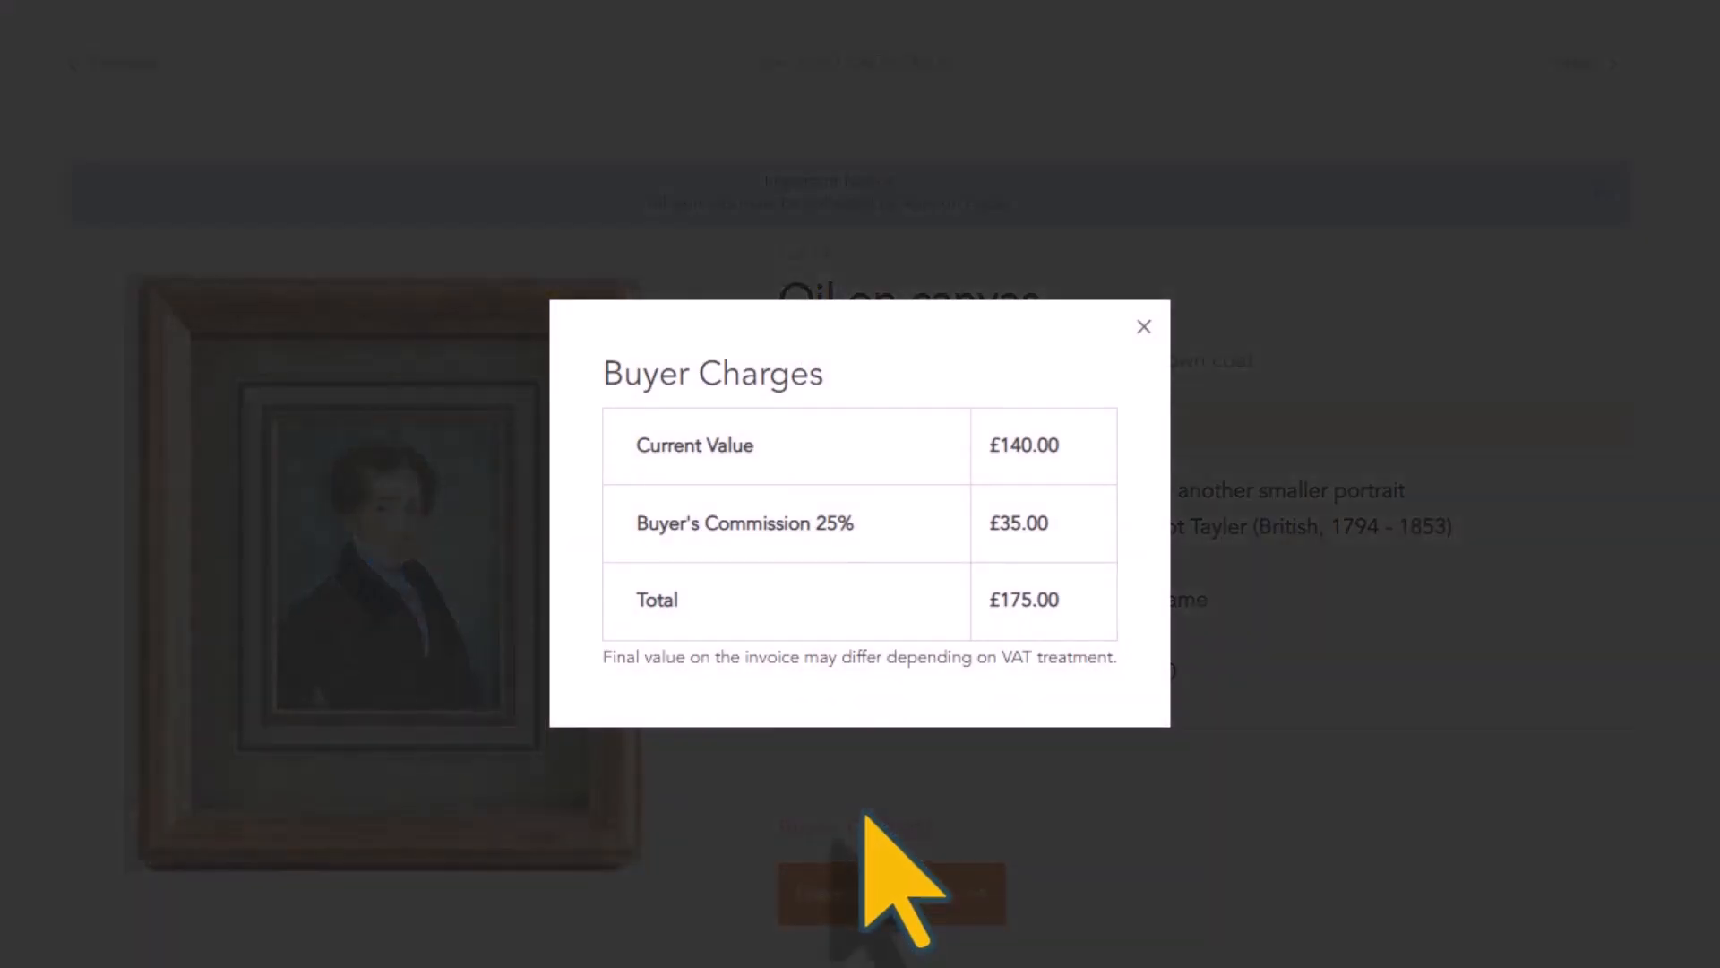
click(1144, 328)
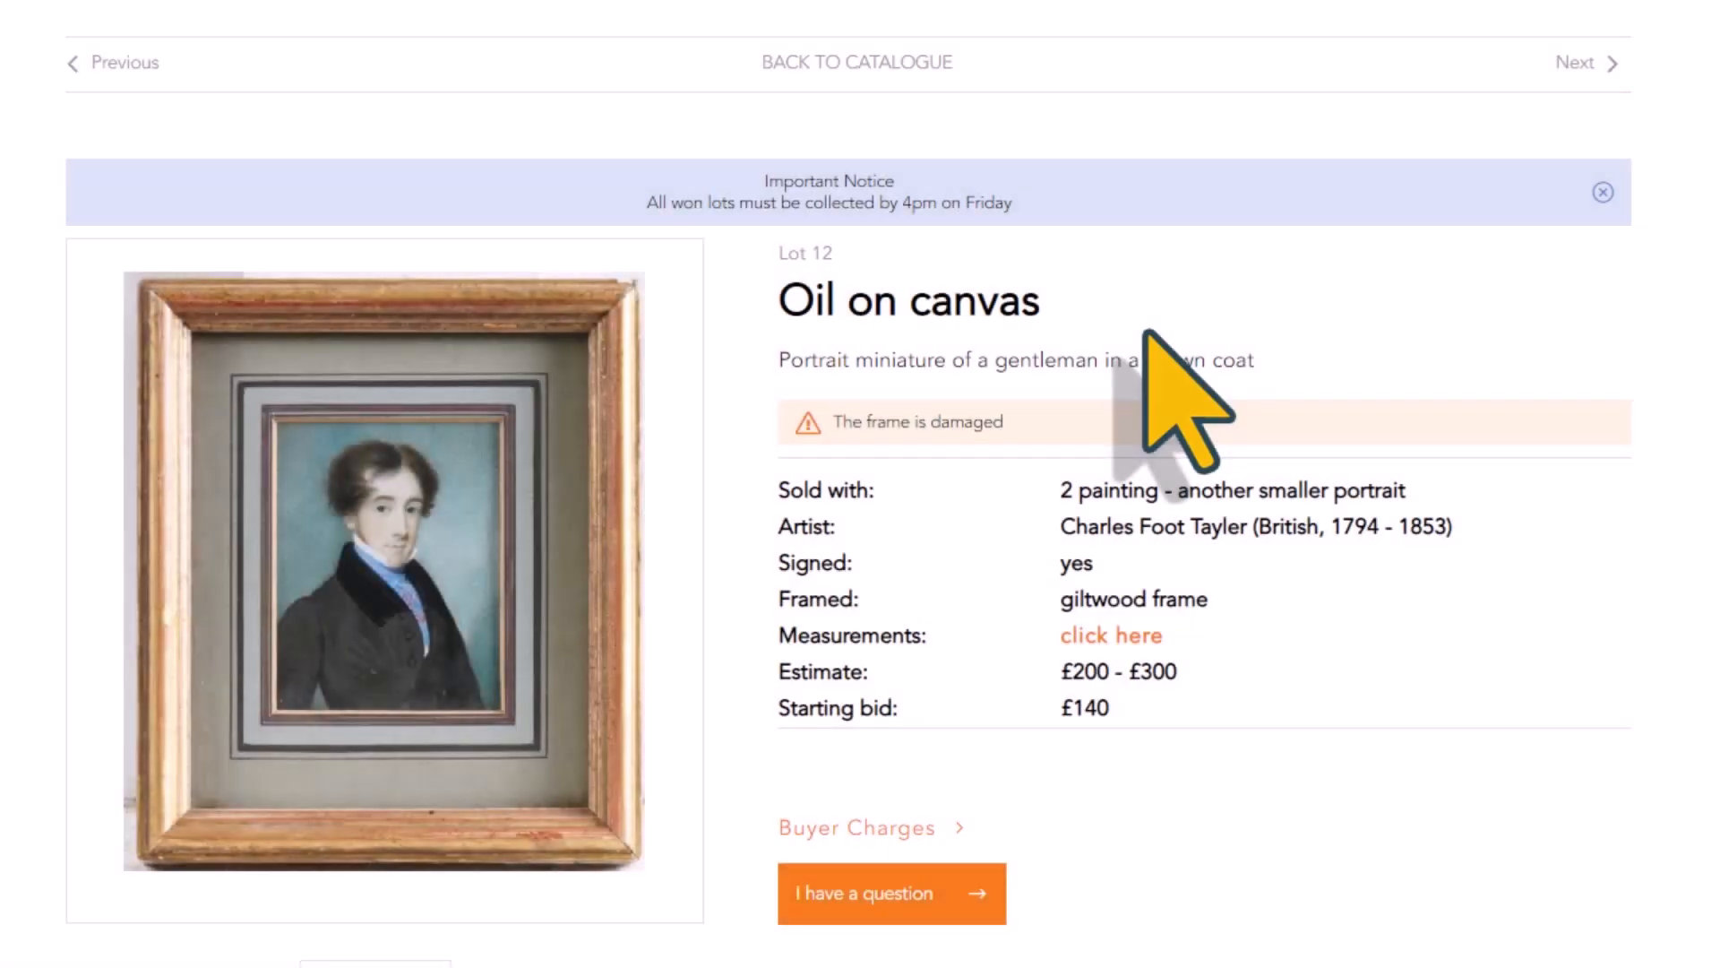